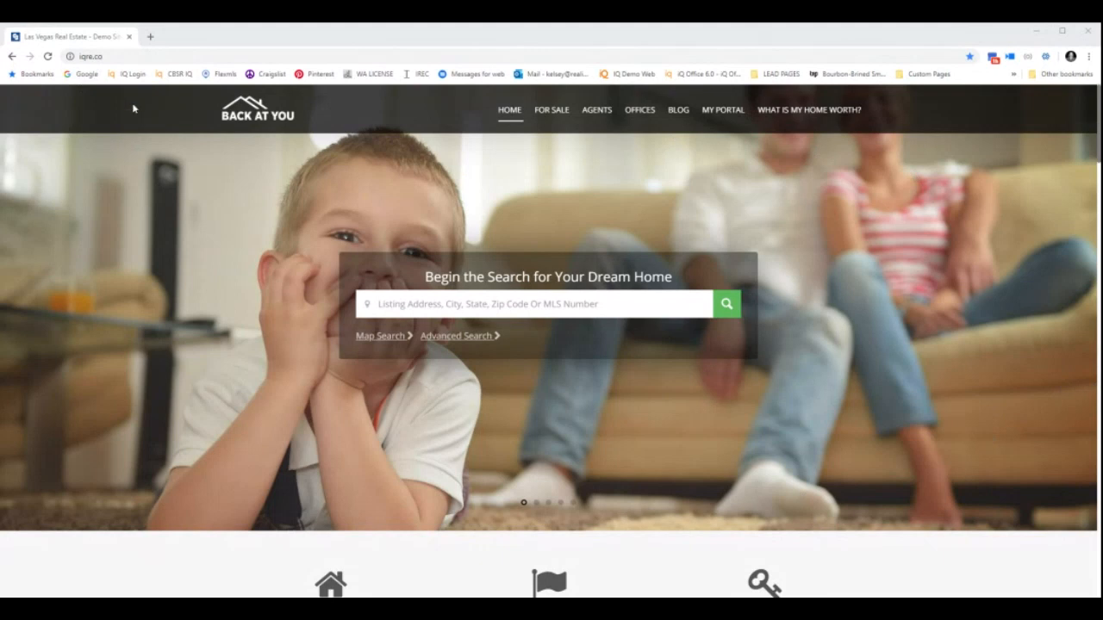
Go to mycbidaho.com in a new browser tab and log in to the office portal.
{"action": "left_click", "coordinate": [150, 37]}
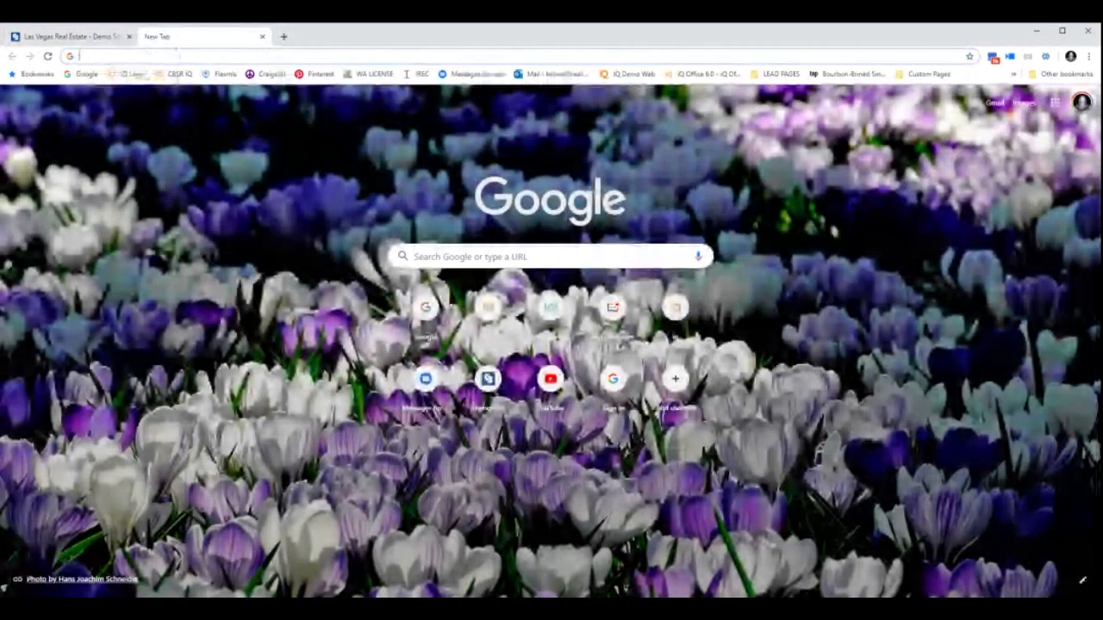
{"action": "type", "text": "mycbidaho.com"}
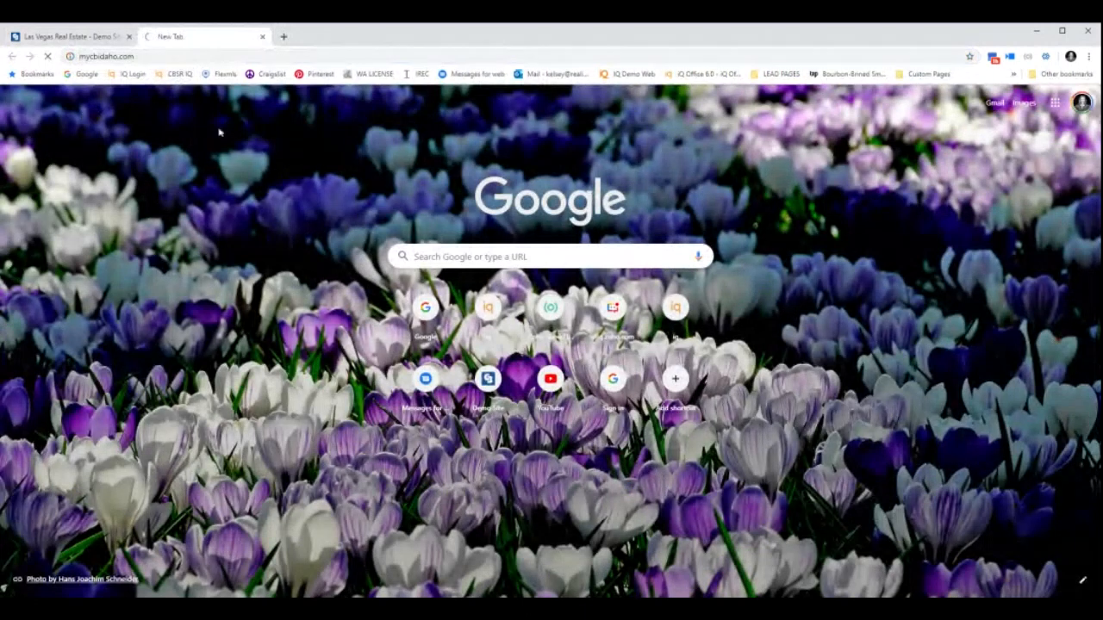
{"action": "key", "text": "Return"}
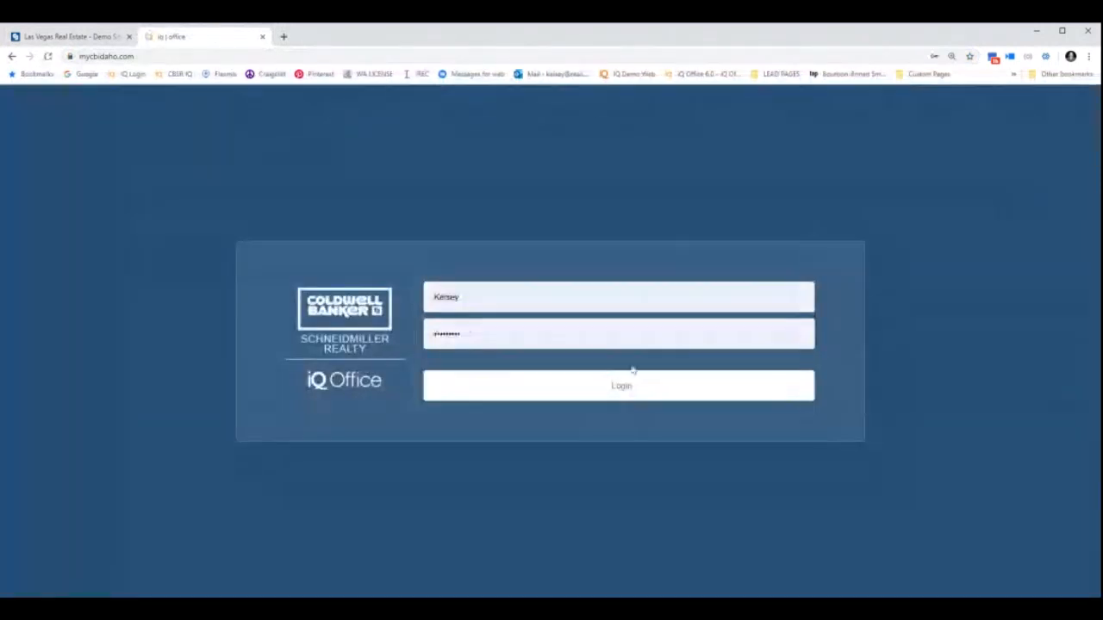
{"action": "left_click", "coordinate": [629, 390]}
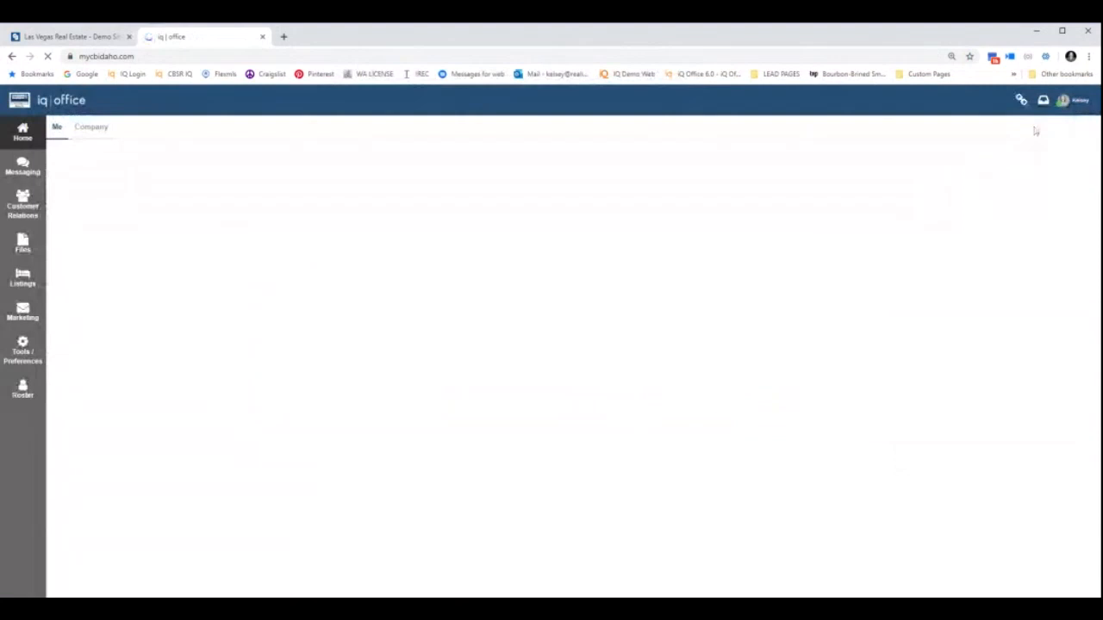
Open the agent's Profile from My Account and scroll down to Login Info.
{"action": "left_click", "coordinate": [1065, 102]}
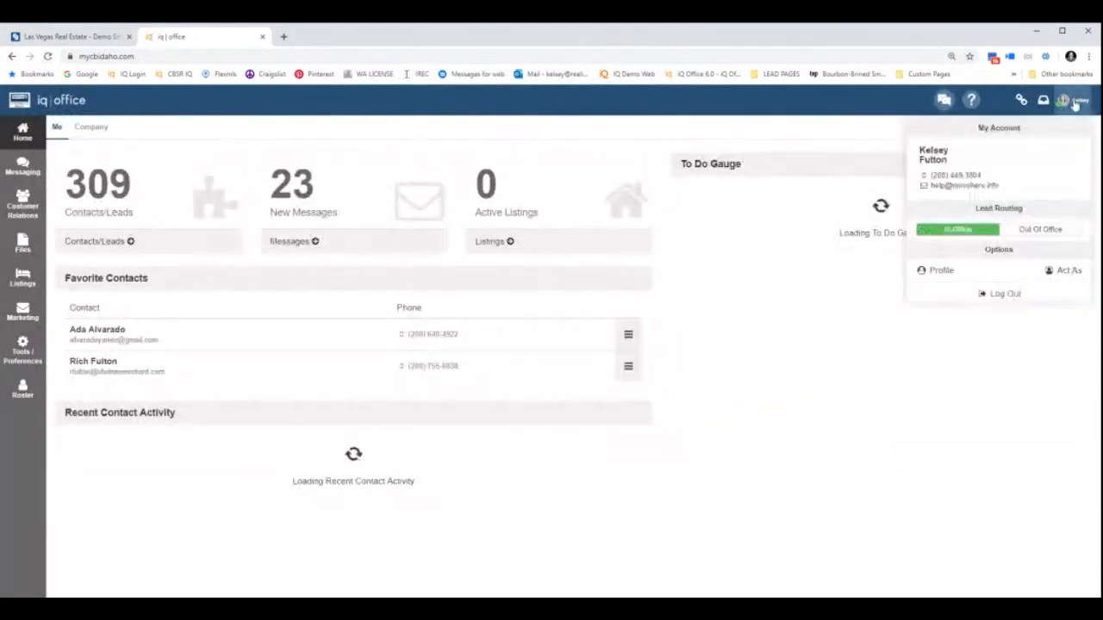
{"action": "left_click", "coordinate": [926, 272]}
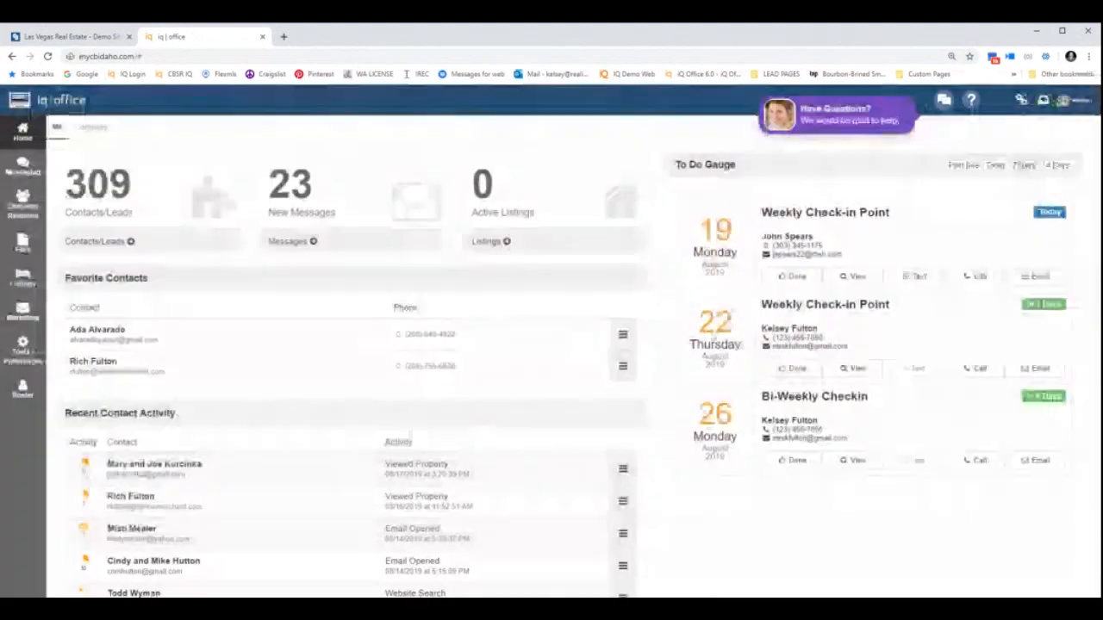
{"action": "scroll", "coordinate": [504, 385], "scroll_direction": "down", "scroll_amount": 3}
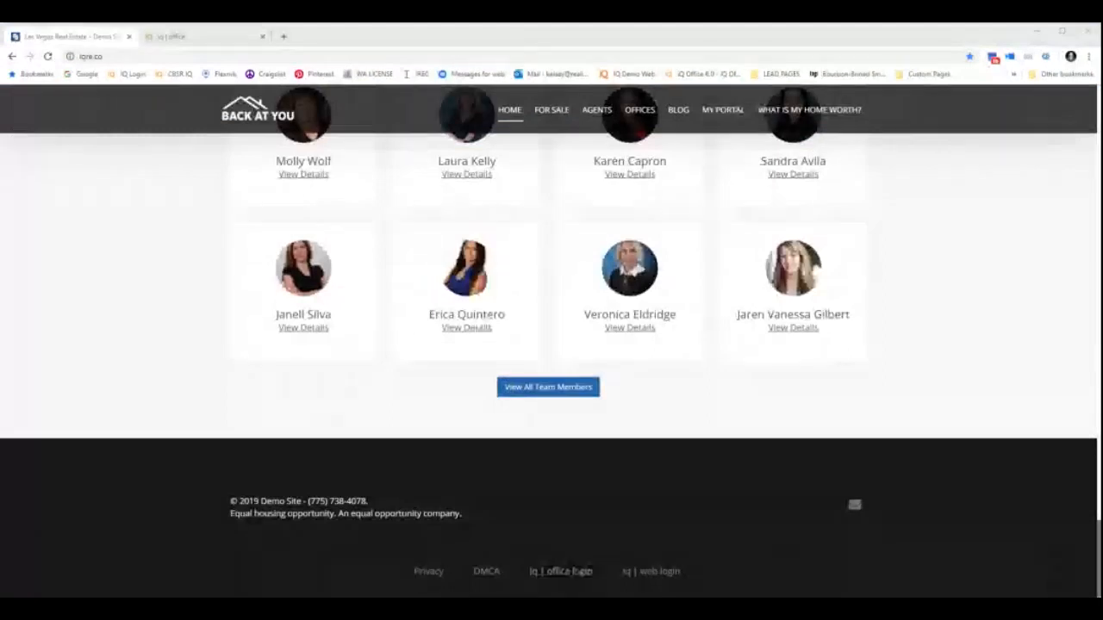
Open the footer's iq | web login form and enter the agent's username and password.
{"action": "left_click", "coordinate": [650, 576]}
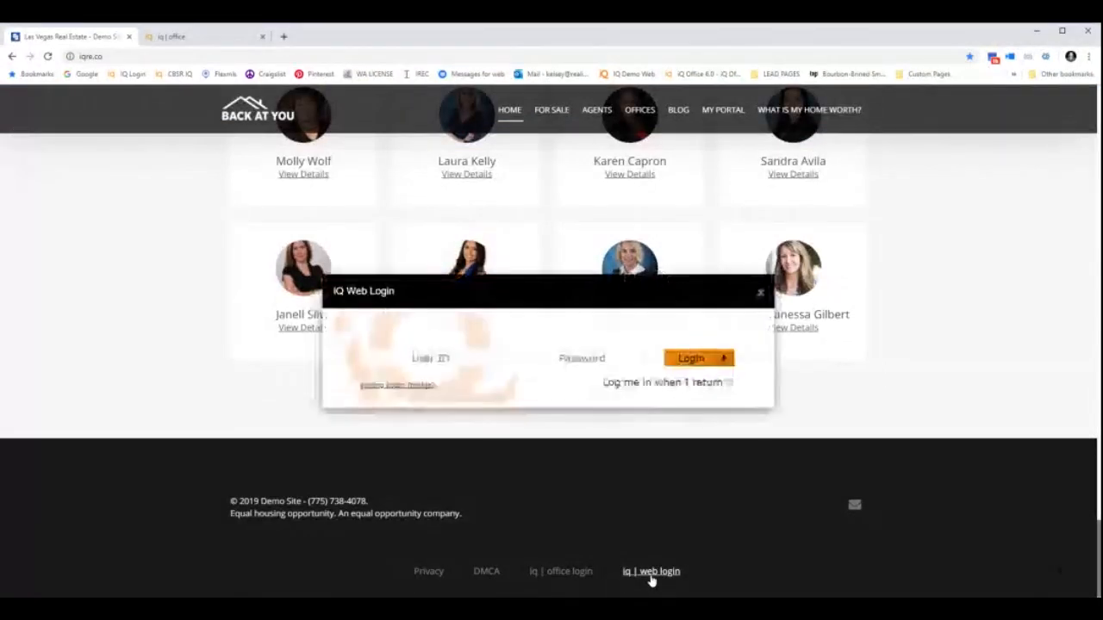
{"action": "left_click", "coordinate": [699, 360]}
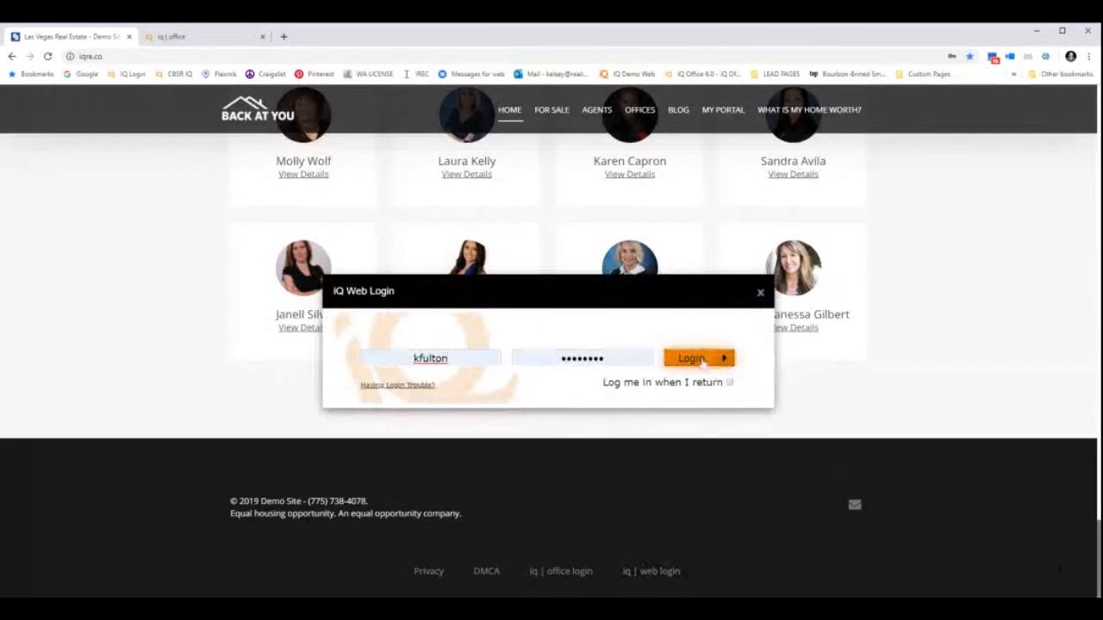
{"action": "double_click", "coordinate": [430, 379]}
{"action": "key", "text": "BackSpace"}
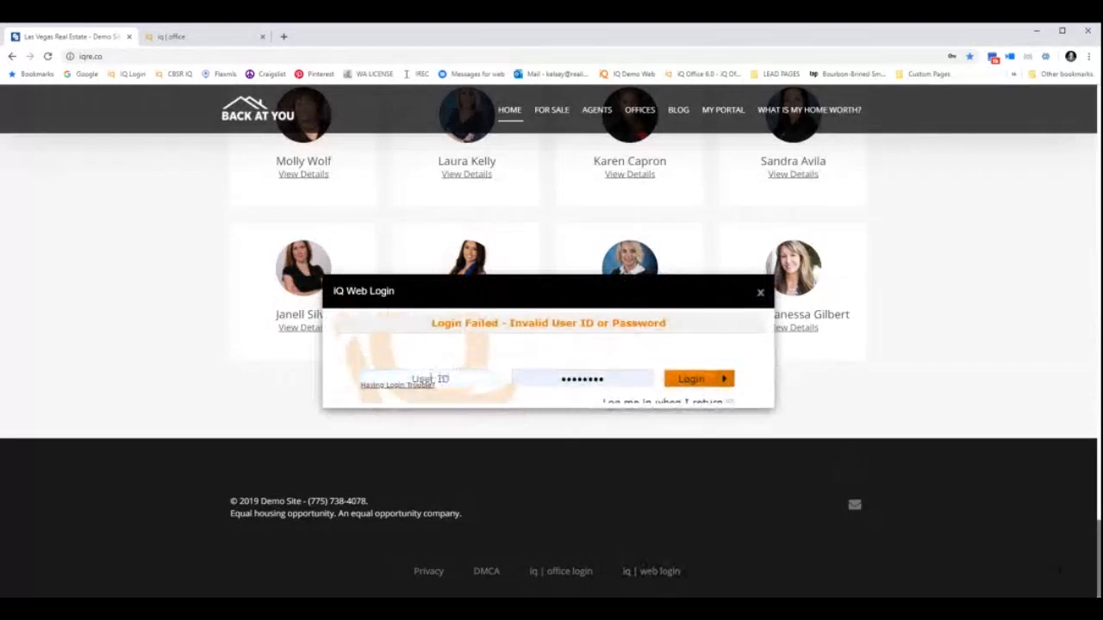
{"action": "type", "text": "KElsey"}
{"action": "key", "text": "BackSpace"}
{"action": "key", "text": "BackSpace"}
{"action": "key", "text": "BackSpace"}
{"action": "key", "text": "BackSpace"}
{"action": "key", "text": "BackSpace"}
{"action": "type", "text": "elsey"}
{"action": "key", "text": "Tab"}
{"action": "key", "text": "BackSpace"}
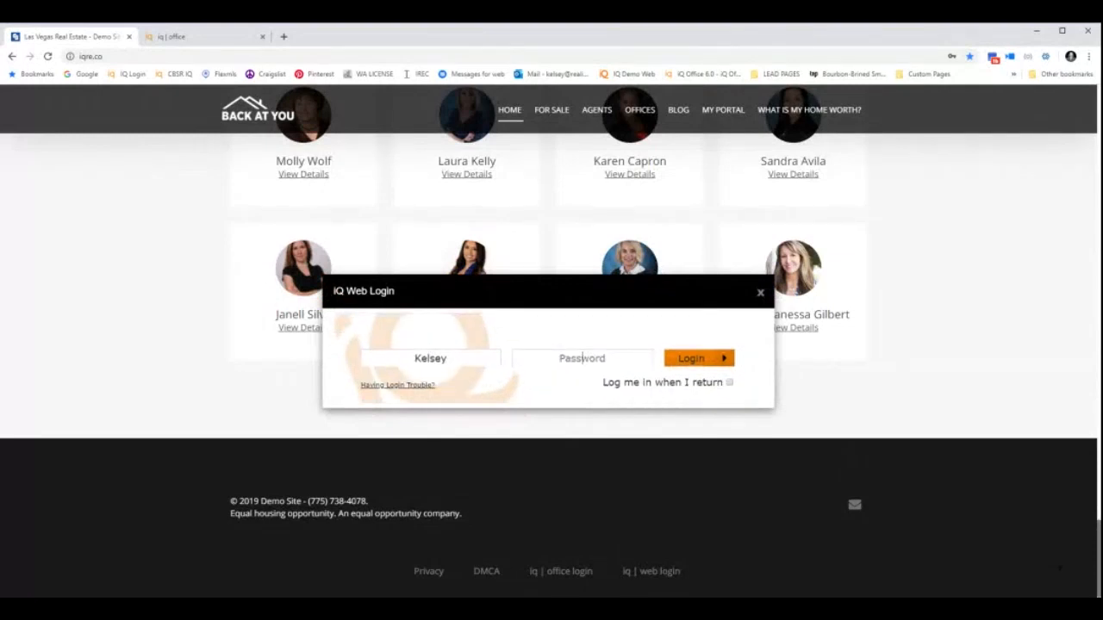
{"action": "type", "text": "*"}
{"action": "key", "text": "BackSpace"}
{"action": "type", "text": "***********"}
{"action": "key", "text": "Return"}
Fill in the saved login credentials and log in to the web editor.
{"action": "key", "text": "BackSpace"}
{"action": "left_click", "coordinate": [606, 383]}
{"action": "double_click", "coordinate": [431, 379]}
{"action": "key", "text": "BackSpace"}
{"action": "left_click", "coordinate": [446, 445]}
{"action": "left_click", "coordinate": [678, 377]}
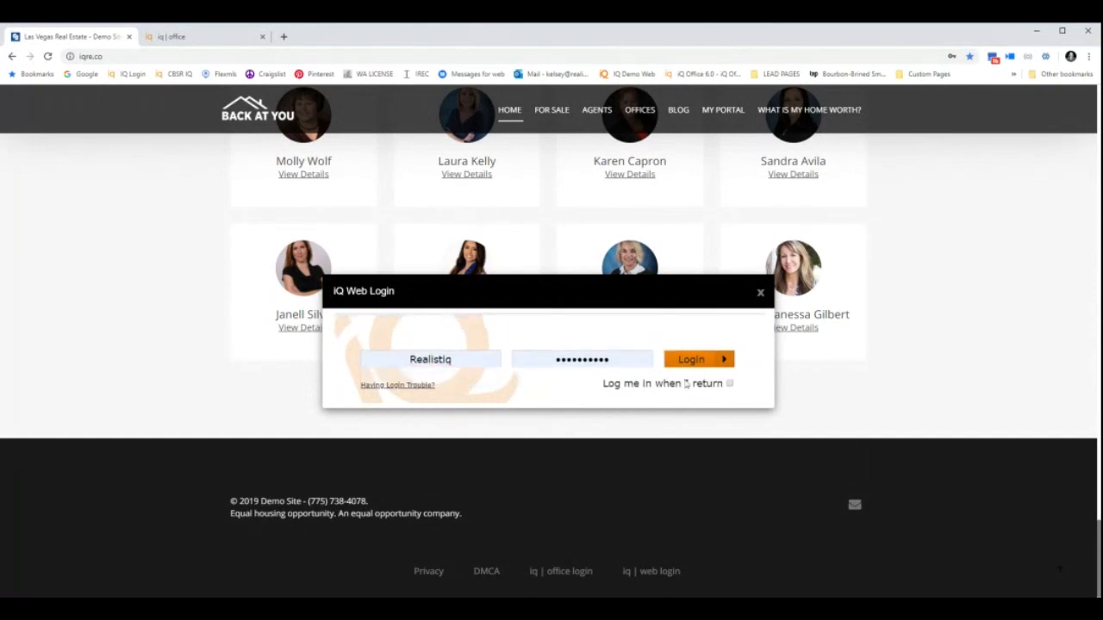
{"action": "left_click", "coordinate": [685, 359]}
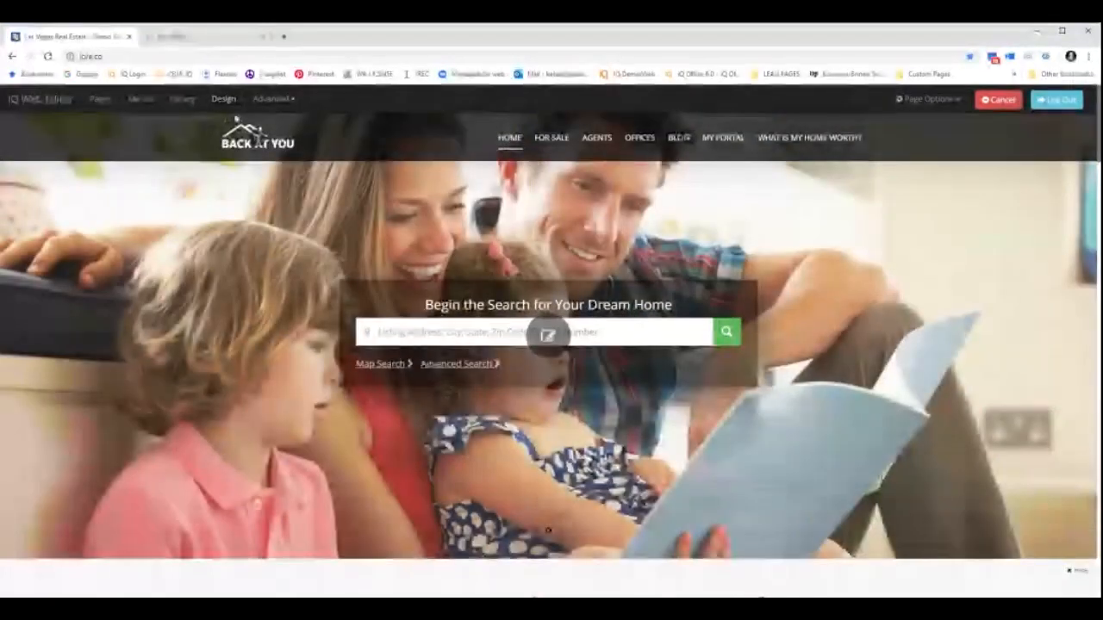
Open the Choose A Template dialog from Design, with Design 21 previewed.
{"action": "left_click", "coordinate": [227, 101]}
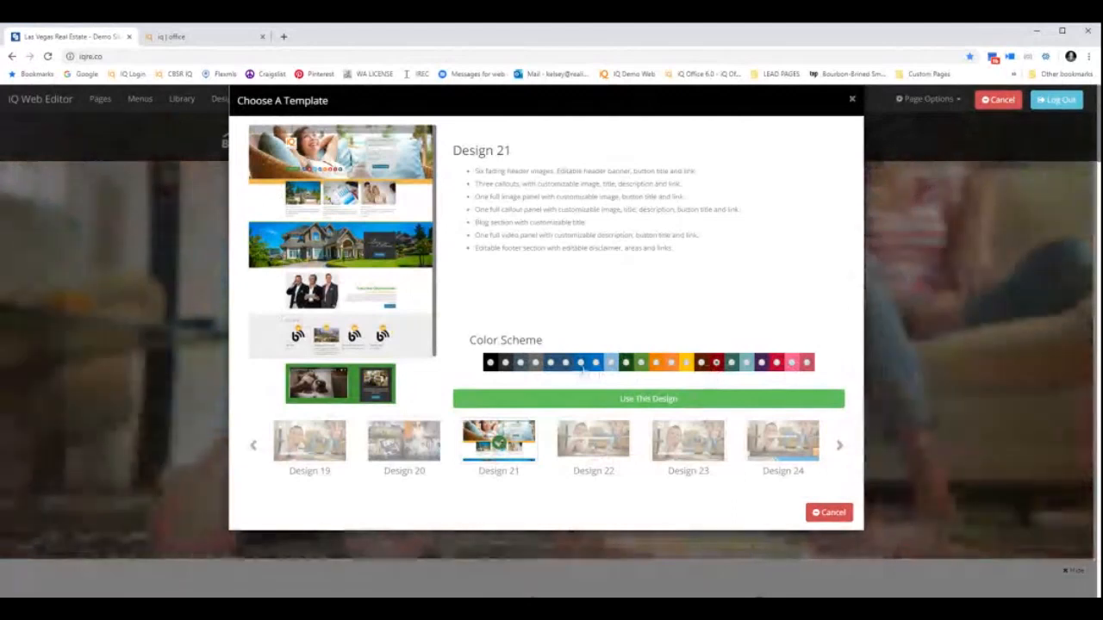
Pick the pink colour scheme for Design 21 and apply it with Use This Design.
{"action": "left_click", "coordinate": [551, 365]}
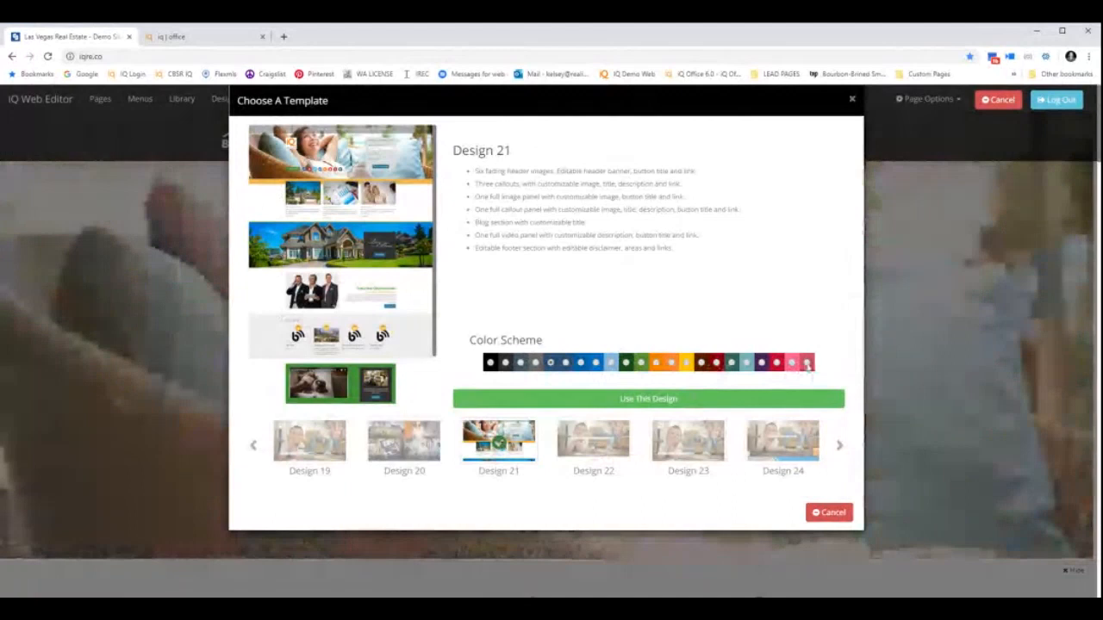
{"action": "left_click", "coordinate": [807, 363]}
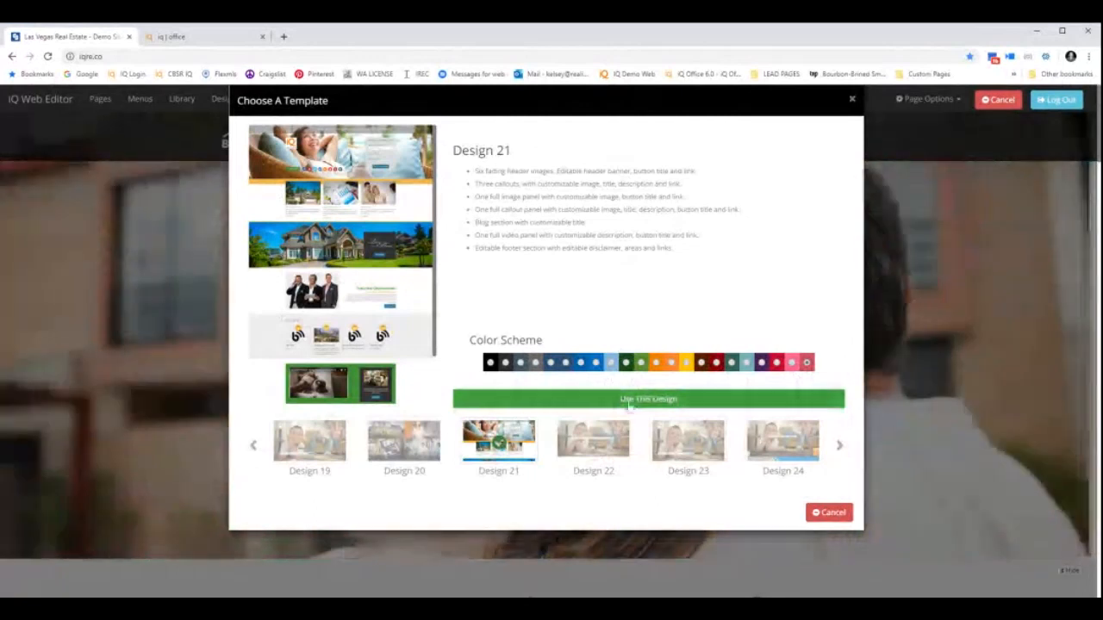
{"action": "left_click", "coordinate": [629, 399]}
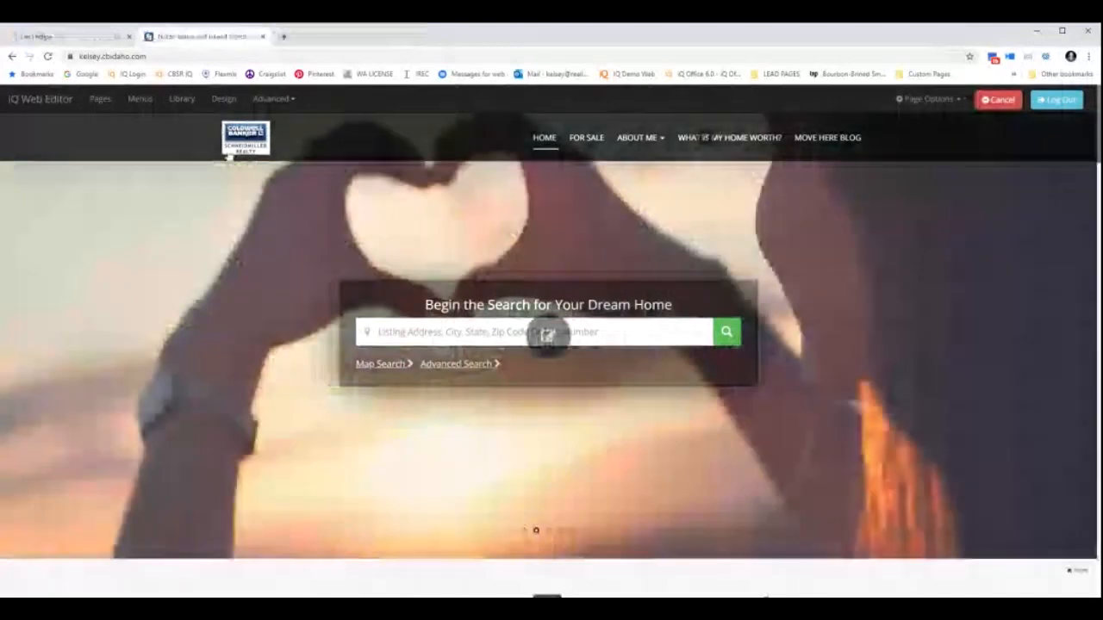
Update the agent's site from Design HAUS to the Design 21 template.
{"action": "left_click", "coordinate": [223, 100]}
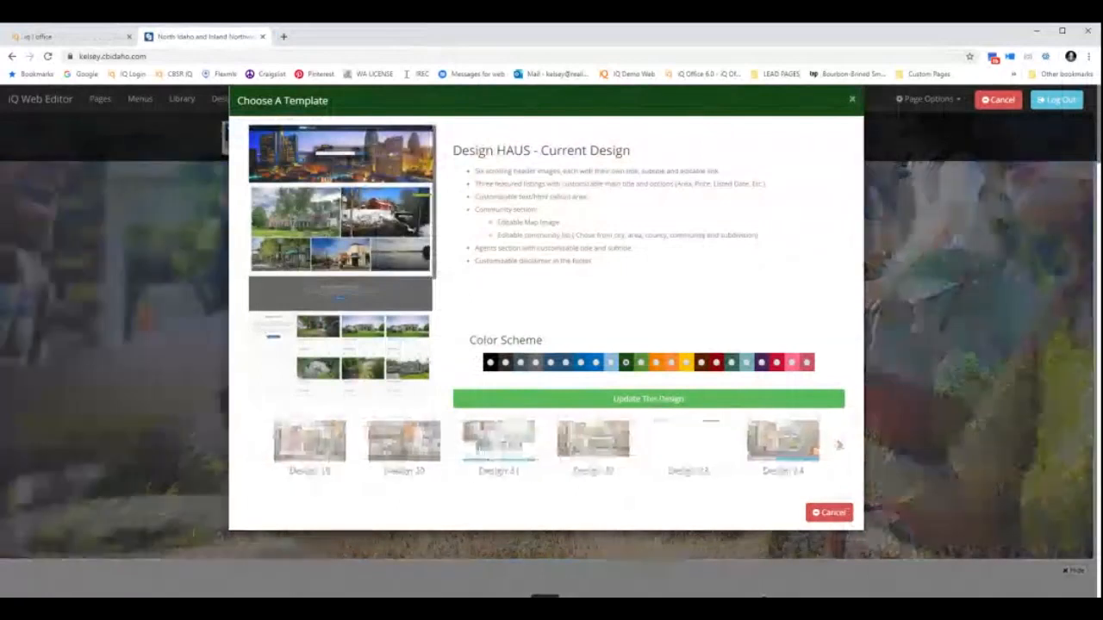
{"action": "left_click", "coordinate": [638, 398]}
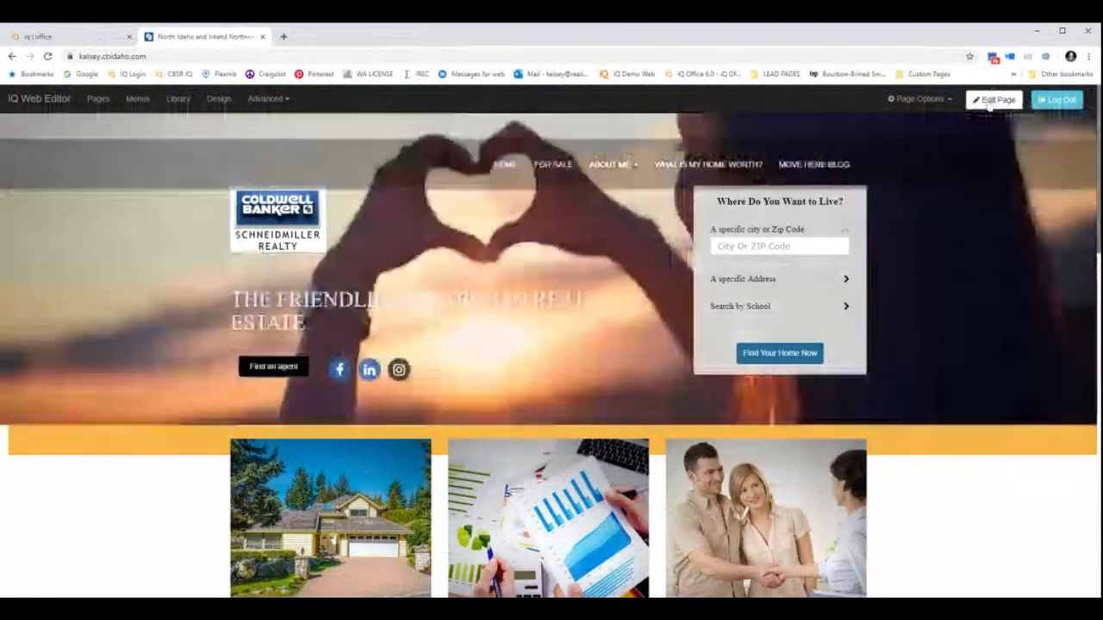
Switch the agent's home page into Edit Page mode.
{"action": "left_click", "coordinate": [996, 99]}
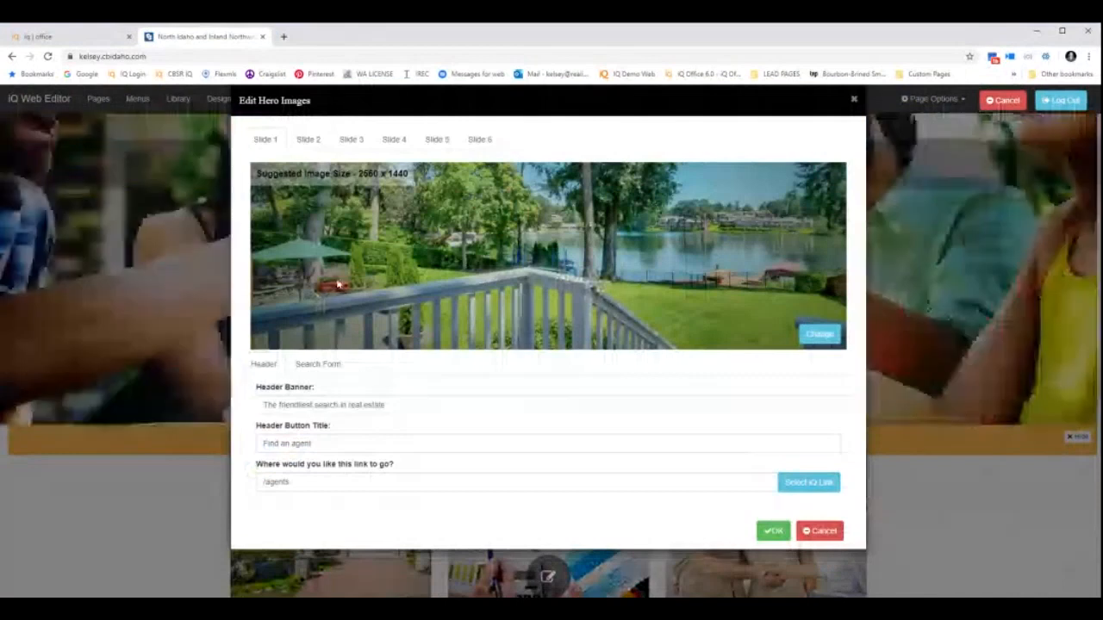
Preview hero slides 2, 3 and 4, then return to Slide 1.
{"action": "left_click", "coordinate": [308, 141]}
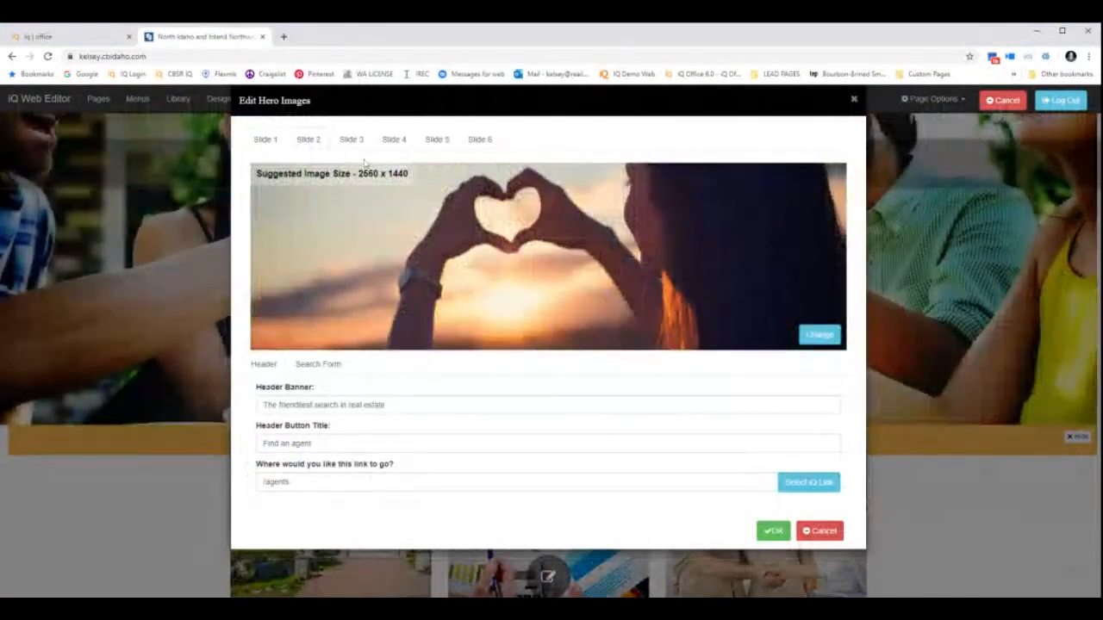
{"action": "left_click", "coordinate": [350, 139]}
{"action": "left_click", "coordinate": [394, 139]}
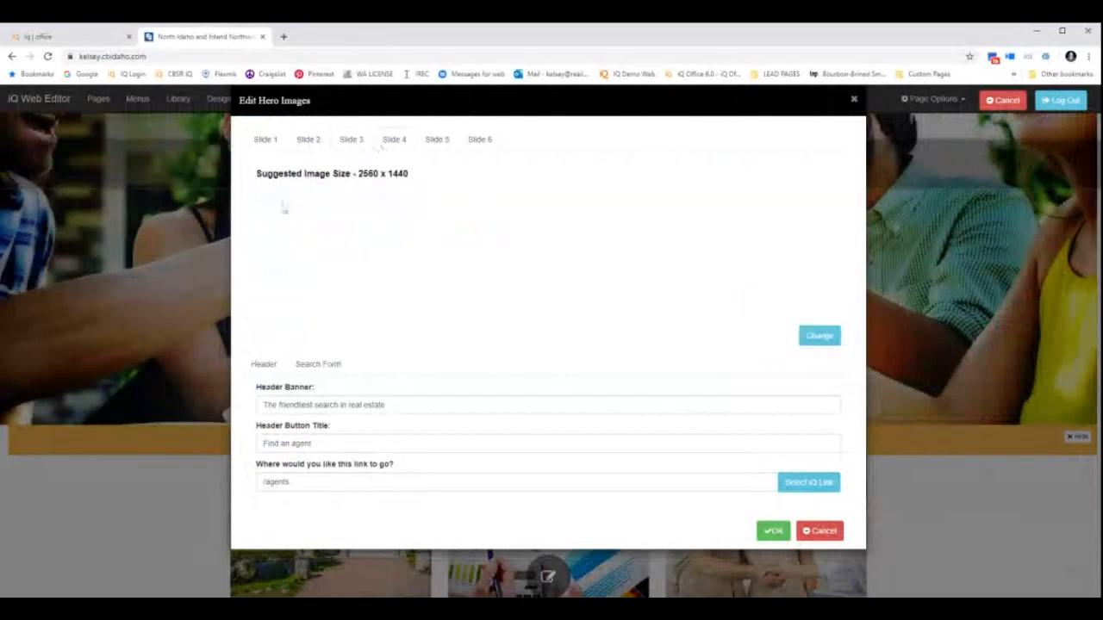
{"action": "left_click", "coordinate": [266, 140]}
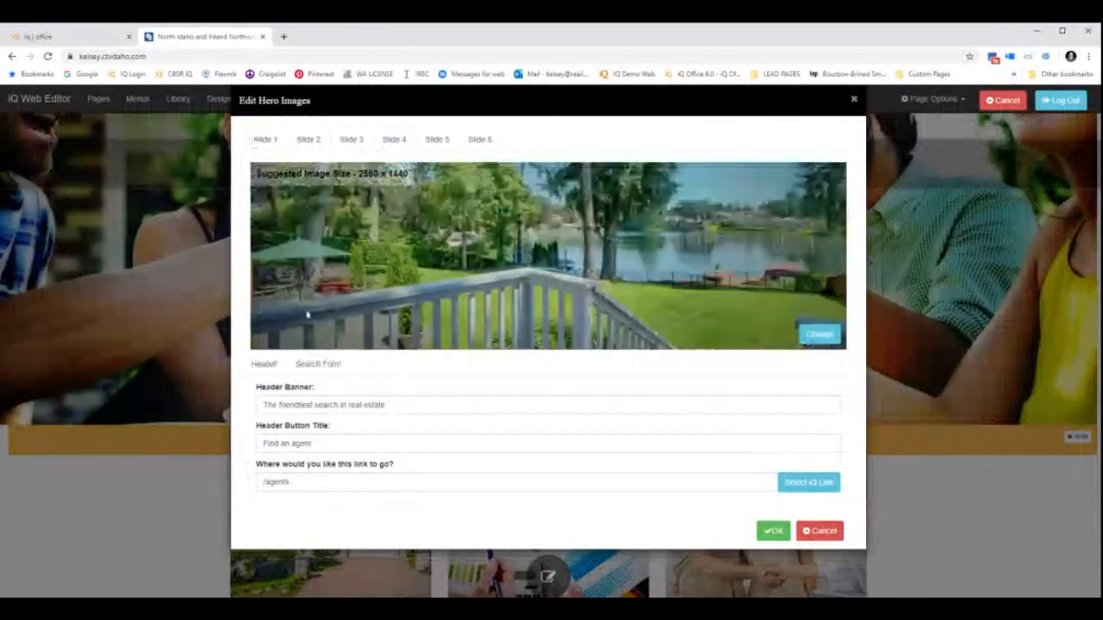
Set Slide 1's header banner to 'Time to find your new home' and button title 'Search the MLS'.
{"action": "left_click_drag", "start_coordinate": [411, 405], "coordinate": [262, 405]}
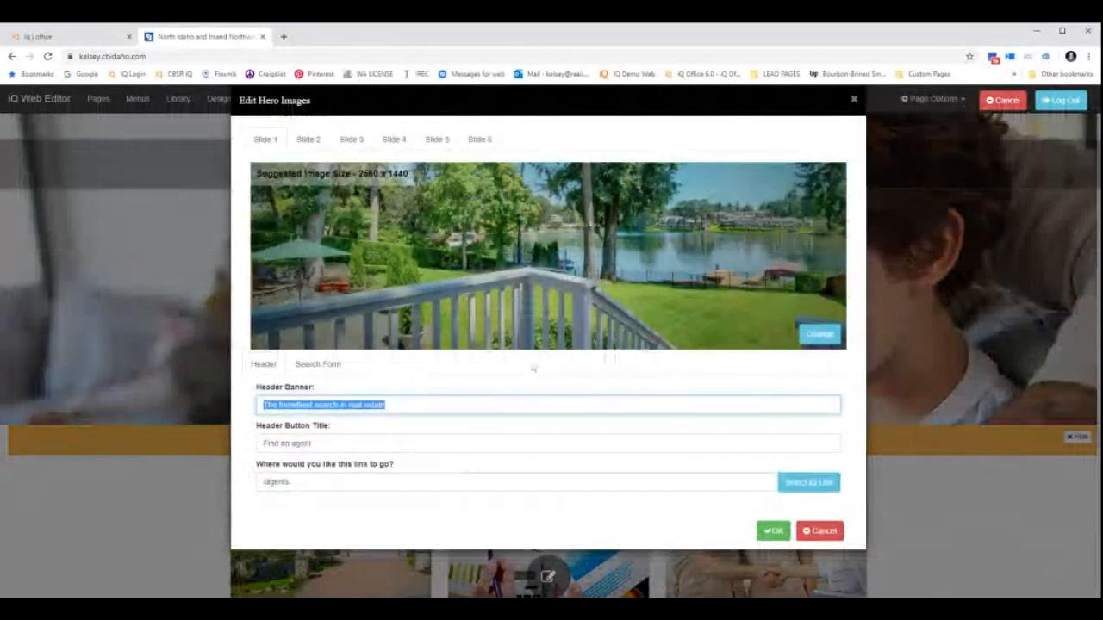
{"action": "type", "text": "Time to find your neiw home!"}
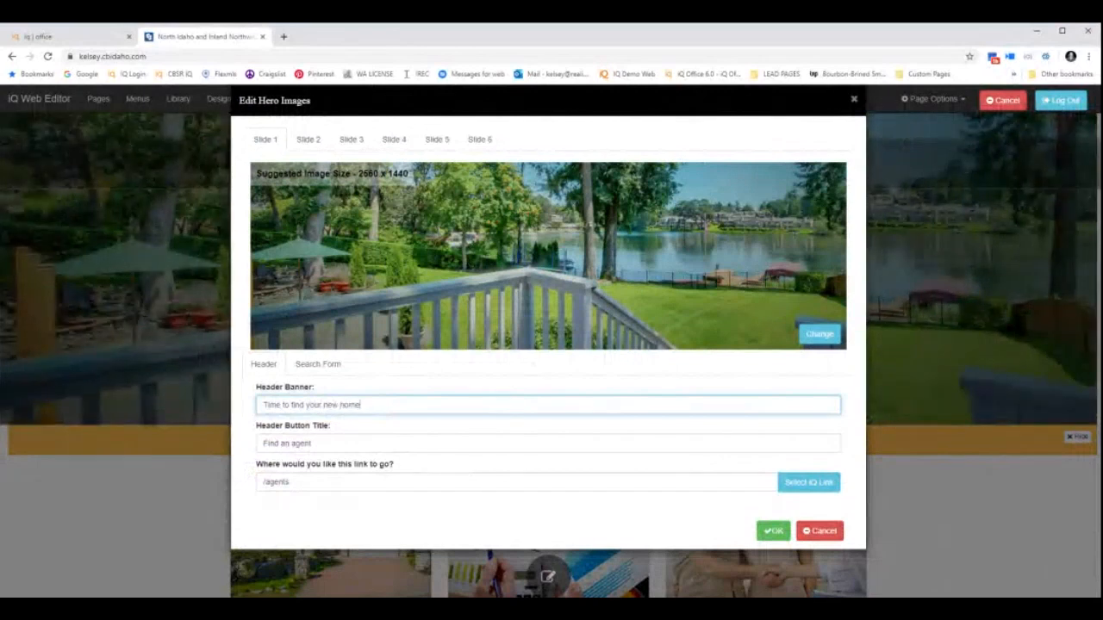
{"action": "key", "text": "Tab"}
{"action": "type", "text": "Sea"}
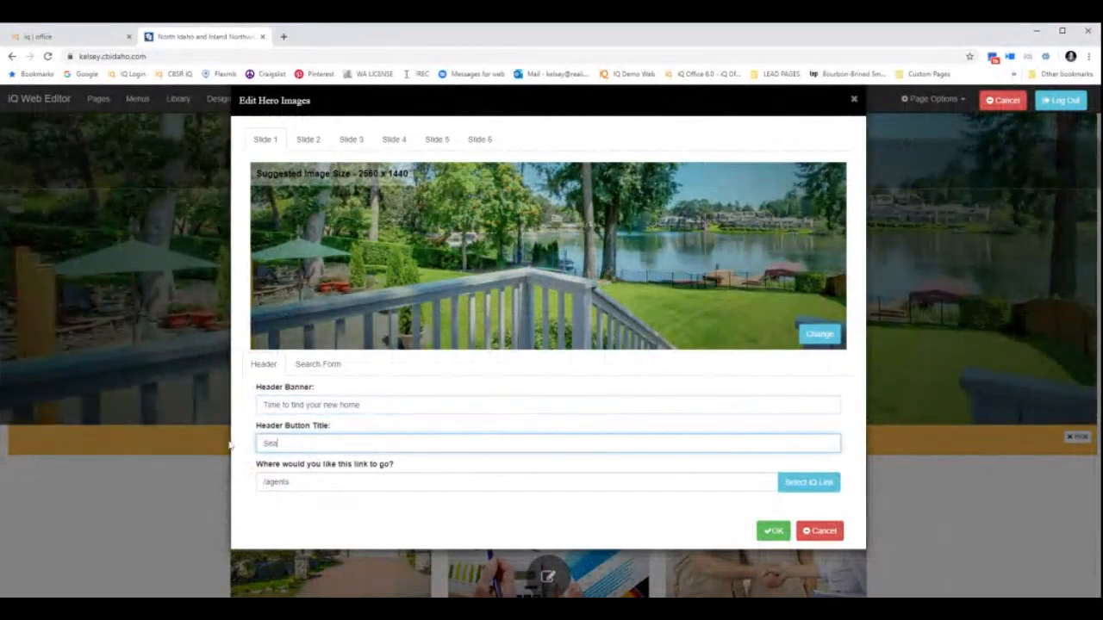
{"action": "type", "text": "rch the MLS"}
{"action": "left_click", "coordinate": [832, 483]}
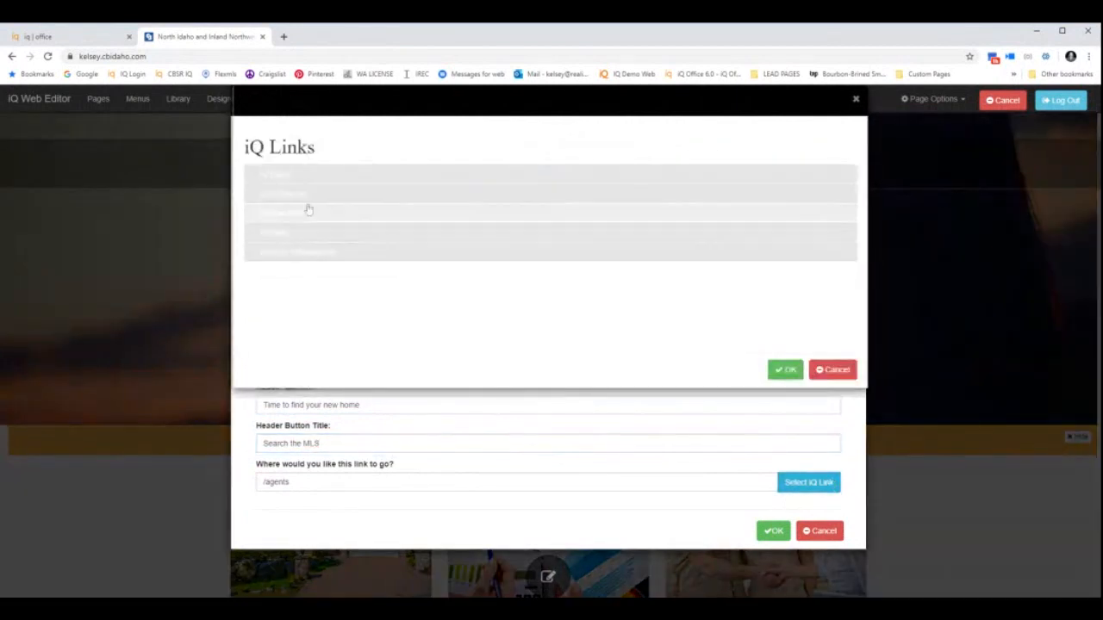
Link the Slide 1 button to the For Sale page (/listings), then glance at Slide 2 and return.
{"action": "left_click", "coordinate": [296, 183]}
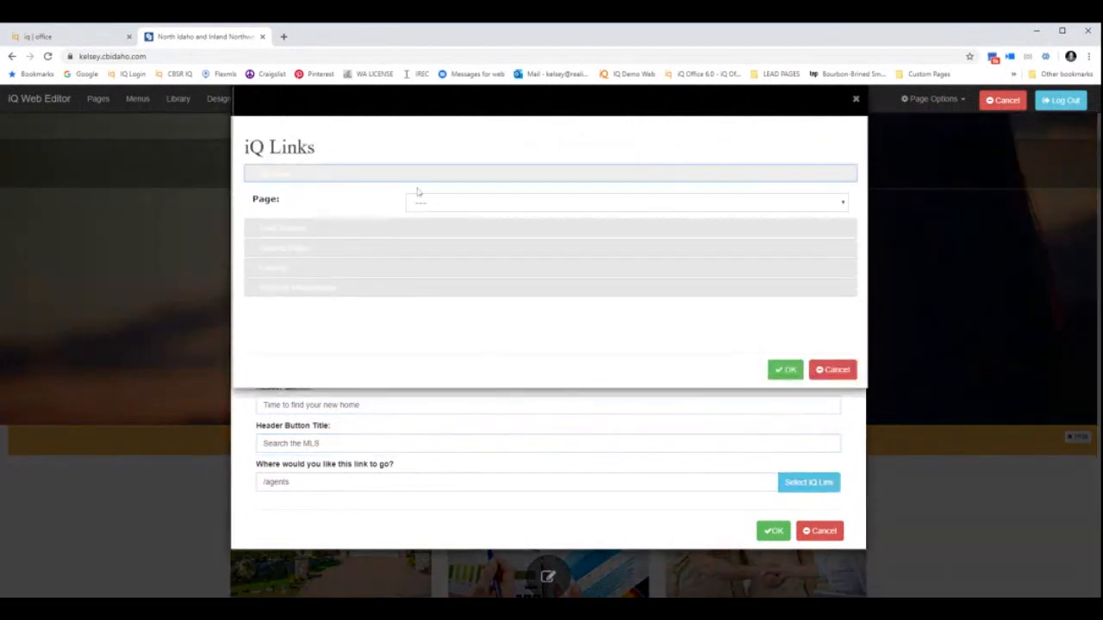
{"action": "left_click", "coordinate": [481, 209]}
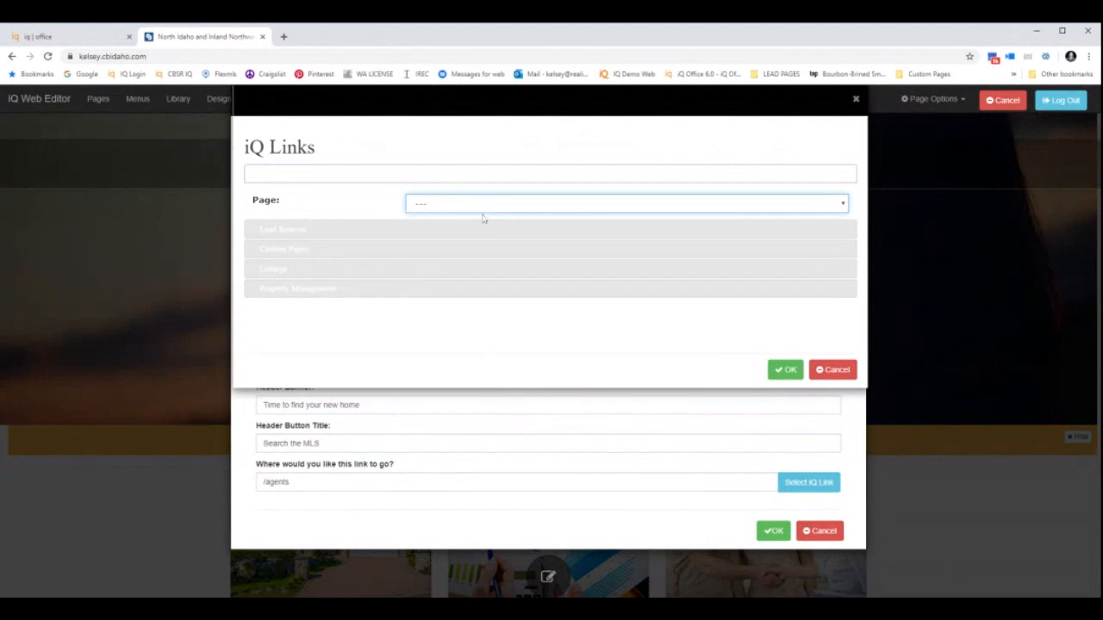
{"action": "left_click", "coordinate": [470, 335]}
{"action": "left_click", "coordinate": [787, 371]}
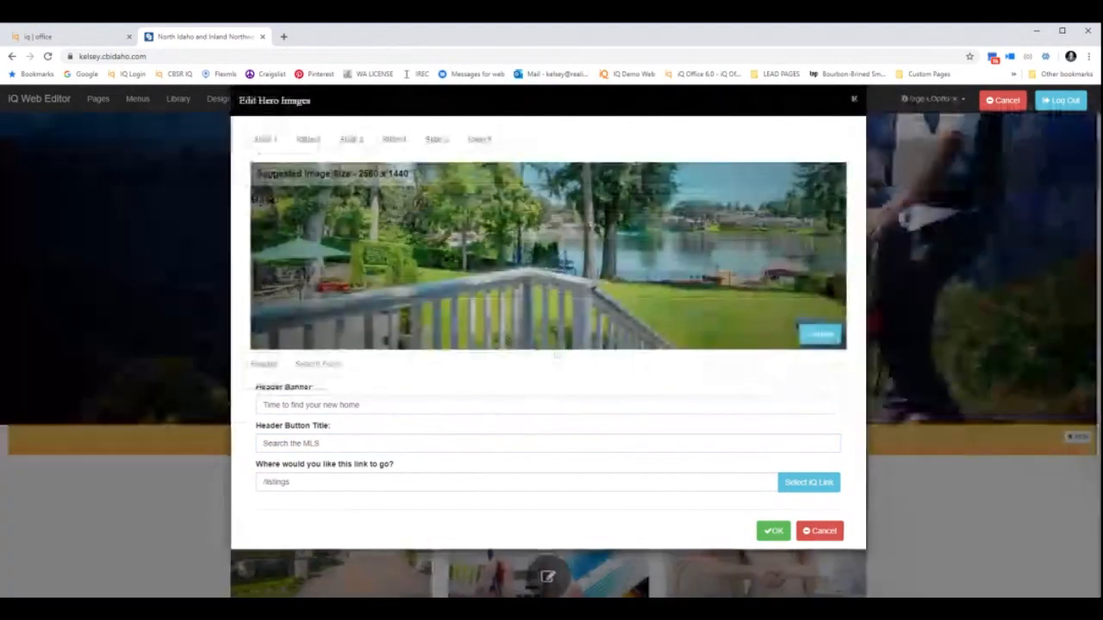
{"action": "left_click", "coordinate": [308, 139]}
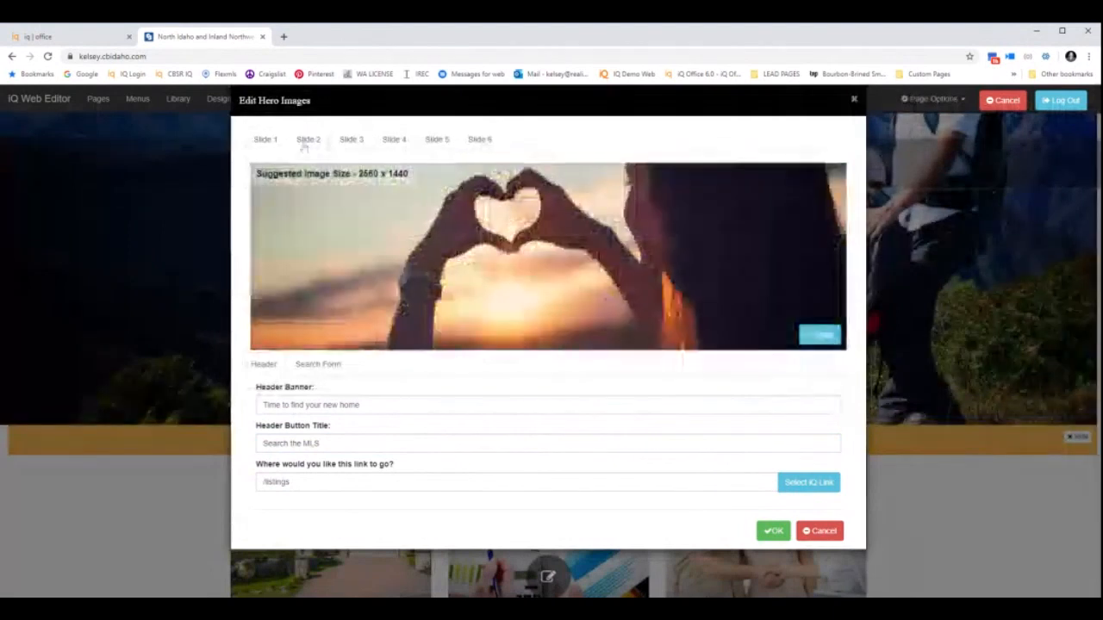
{"action": "left_click", "coordinate": [265, 139]}
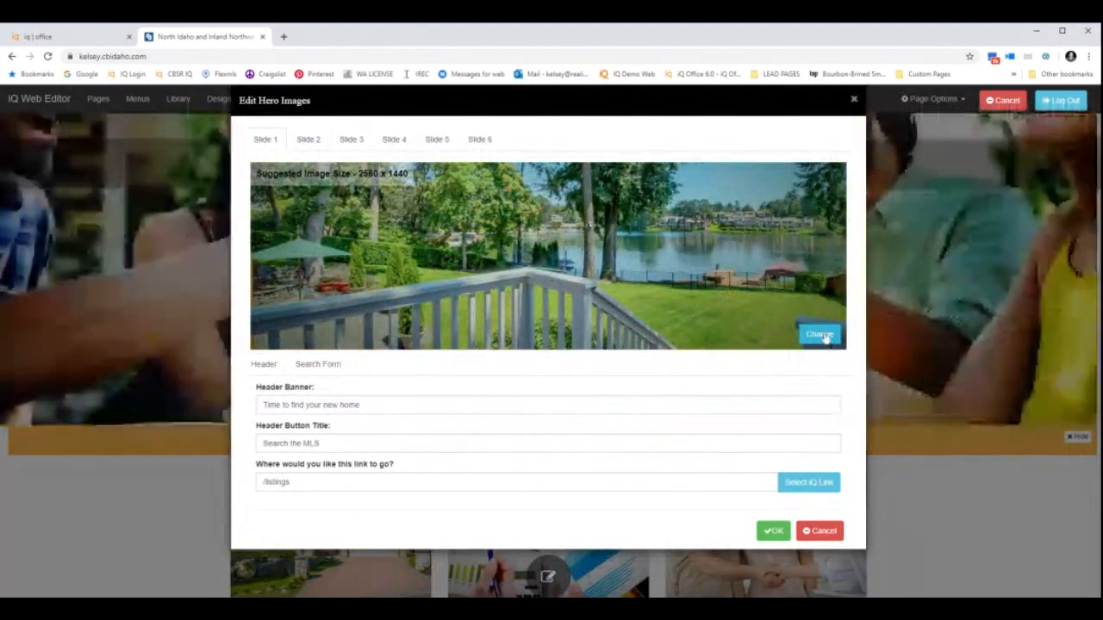
Open the realtiQ stock images for Slide 1, browsing the Boise and Landscape categories.
{"action": "left_click", "coordinate": [823, 336]}
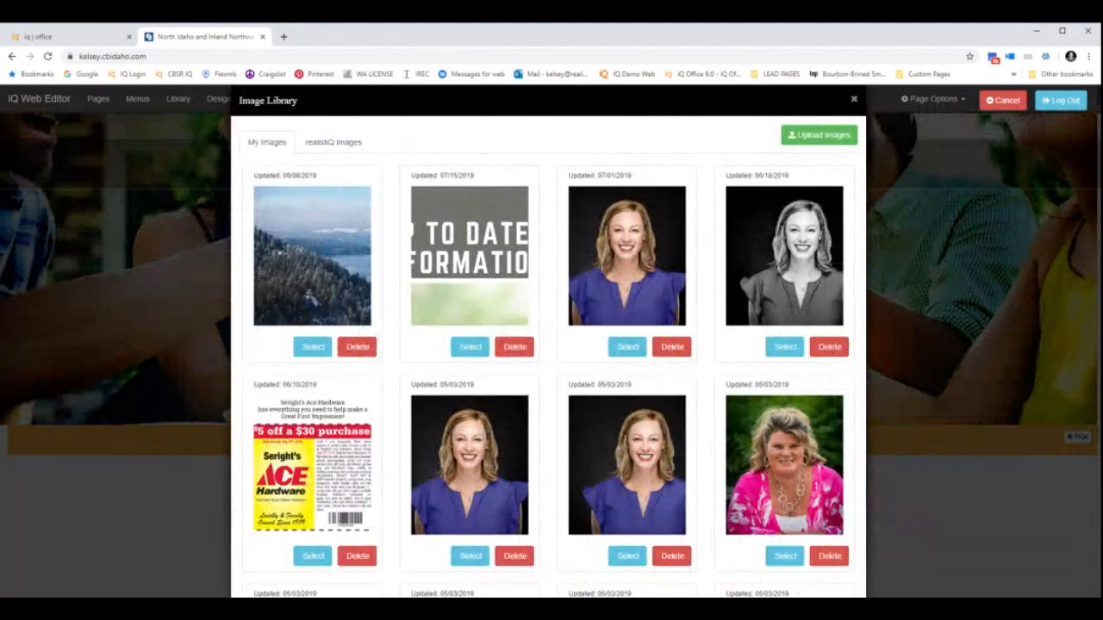
{"action": "left_click", "coordinate": [312, 151]}
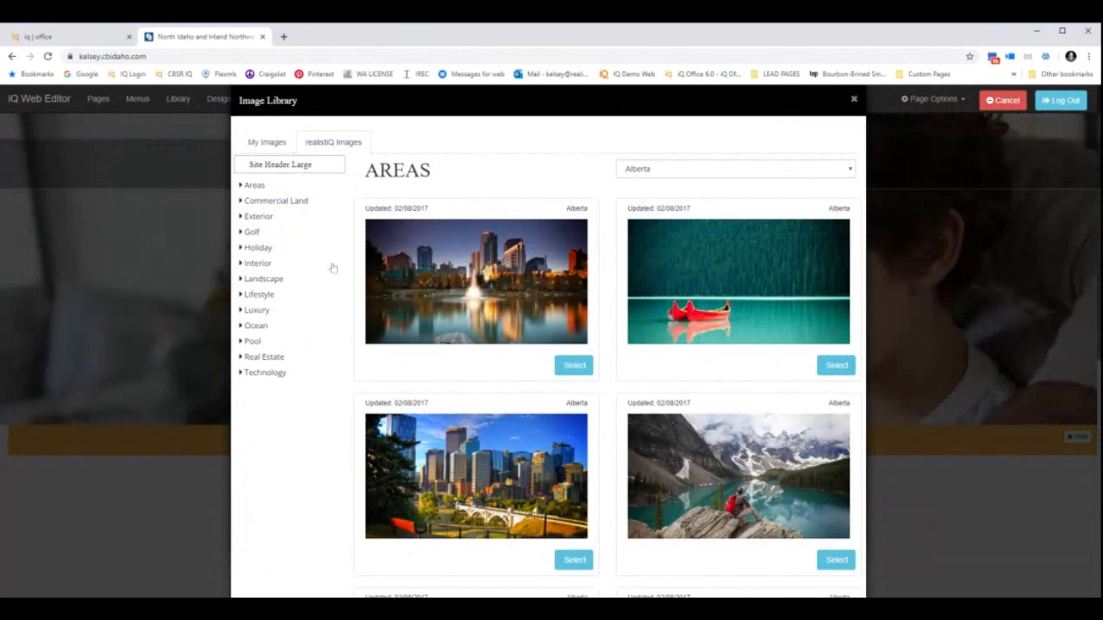
{"action": "left_click", "coordinate": [690, 174]}
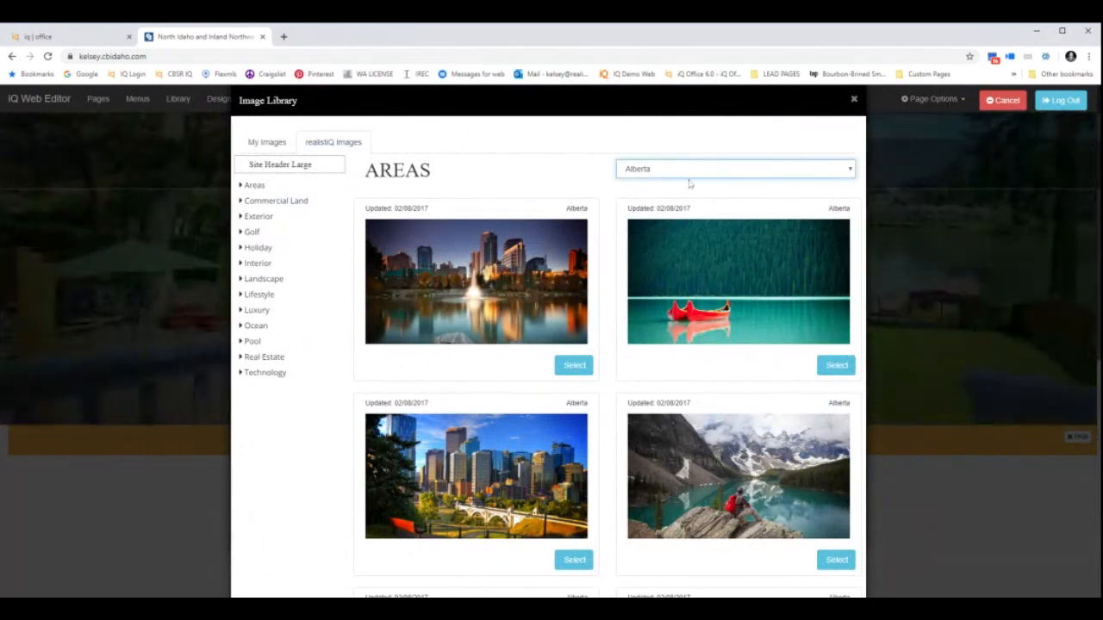
{"action": "left_click", "coordinate": [642, 331]}
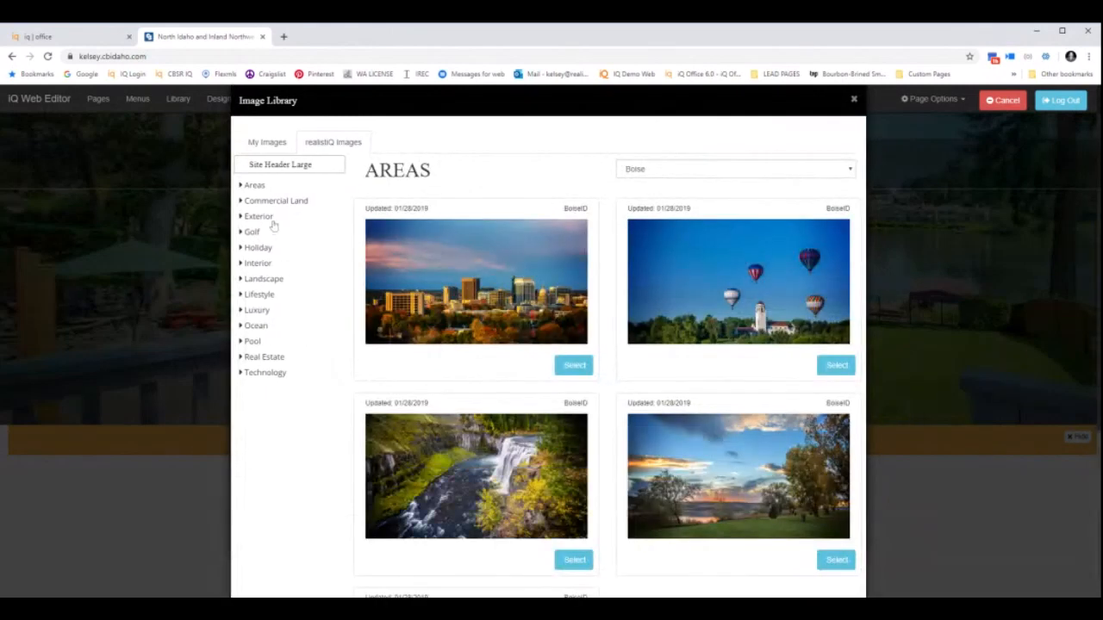
{"action": "left_click", "coordinate": [274, 279]}
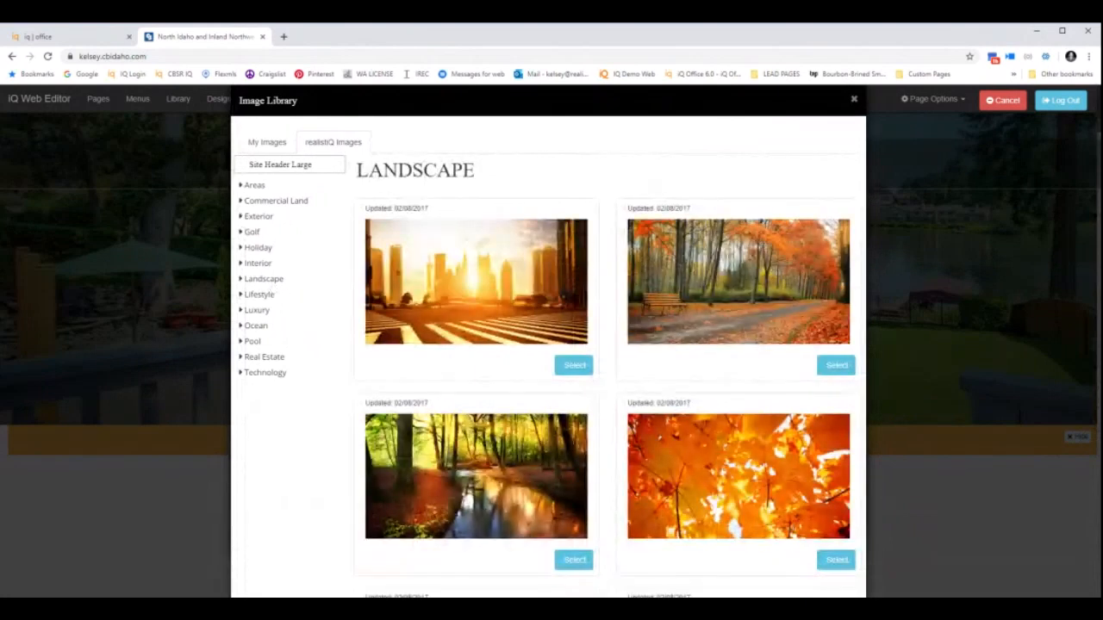
Choose Holiday > School and select the Back to School boy-in-glasses image.
{"action": "left_click", "coordinate": [257, 258]}
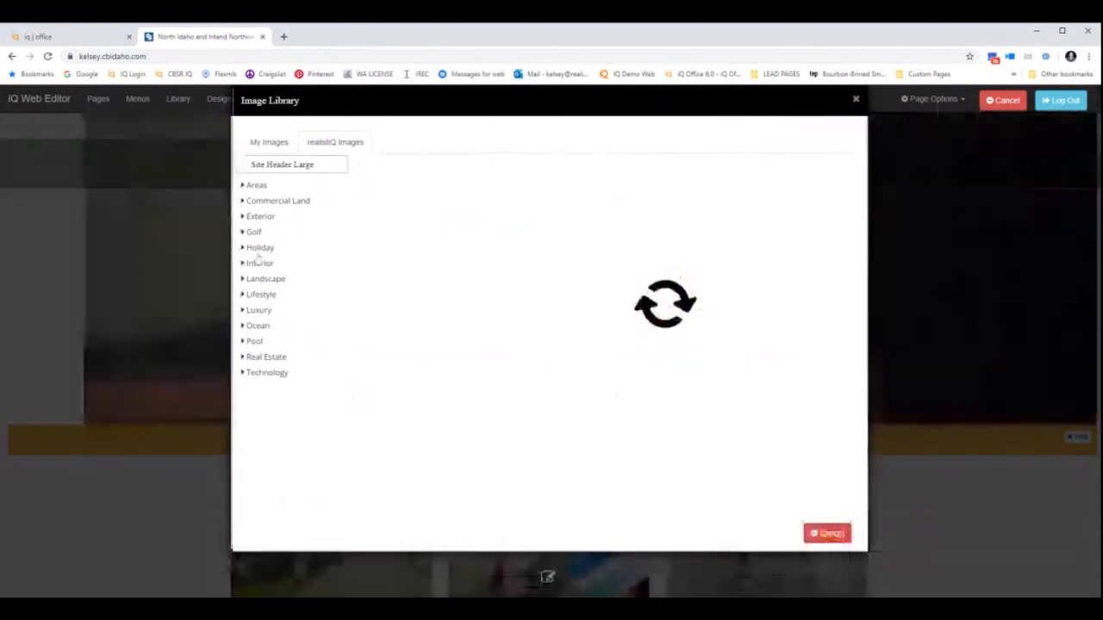
{"action": "left_click", "coordinate": [771, 173]}
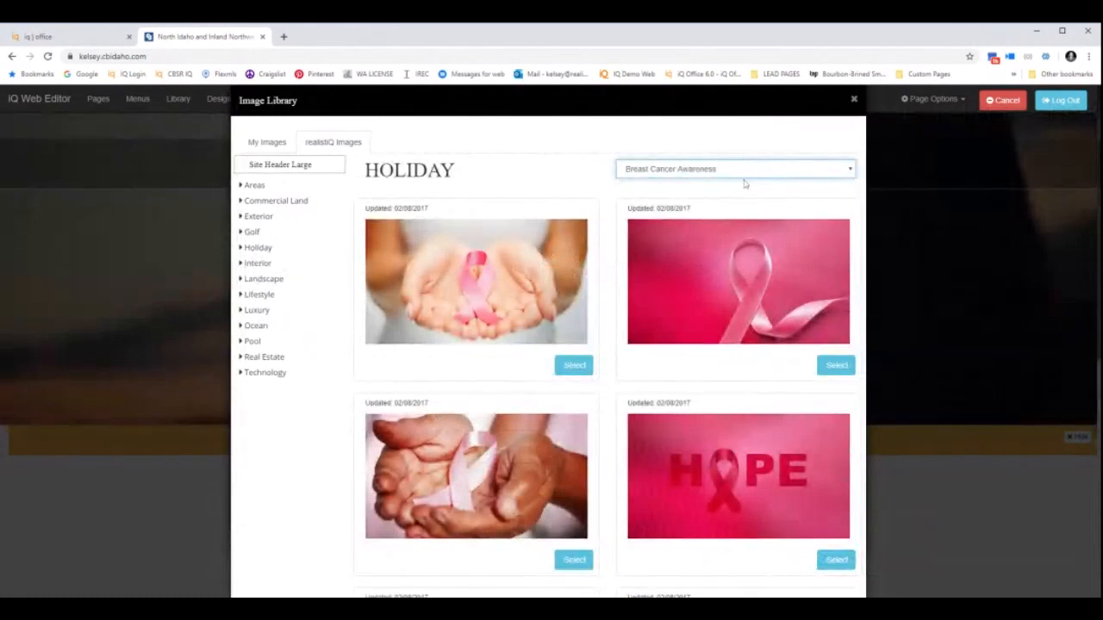
{"action": "left_click", "coordinate": [745, 183]}
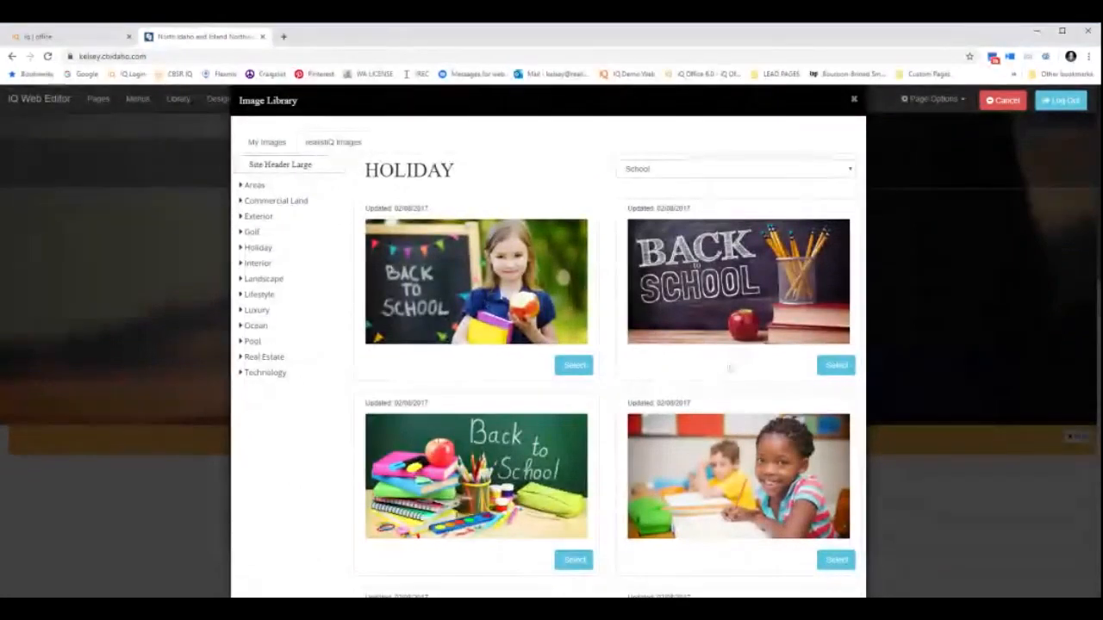
{"action": "scroll", "coordinate": [729, 371], "scroll_direction": "down", "scroll_amount": 2}
{"action": "scroll", "coordinate": [592, 374], "scroll_direction": "down", "scroll_amount": 2}
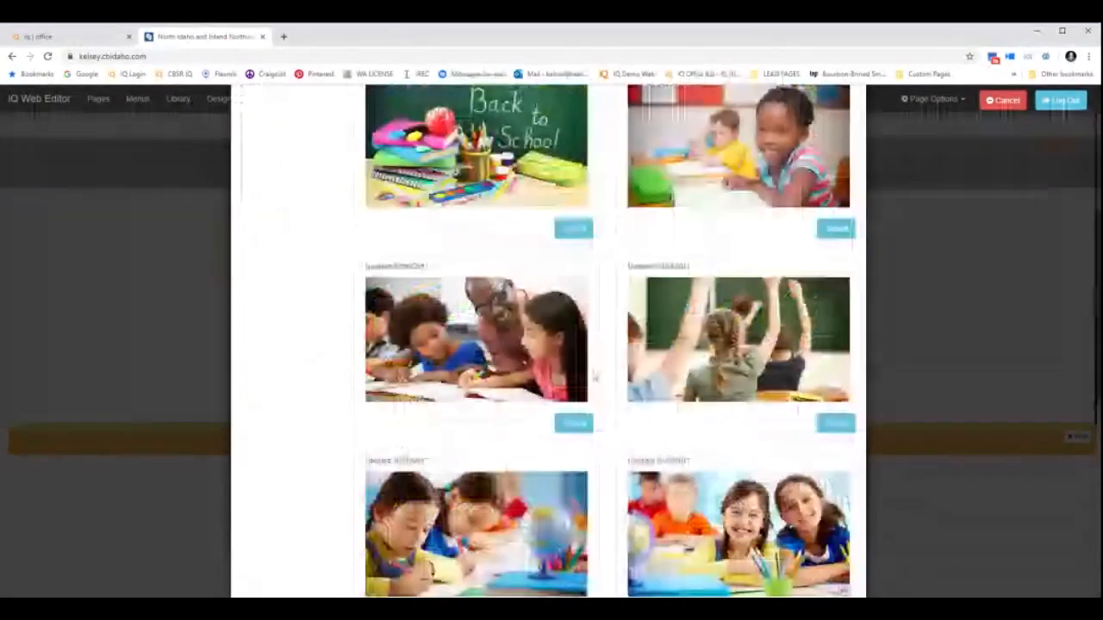
{"action": "scroll", "coordinate": [595, 377], "scroll_direction": "down", "scroll_amount": 6}
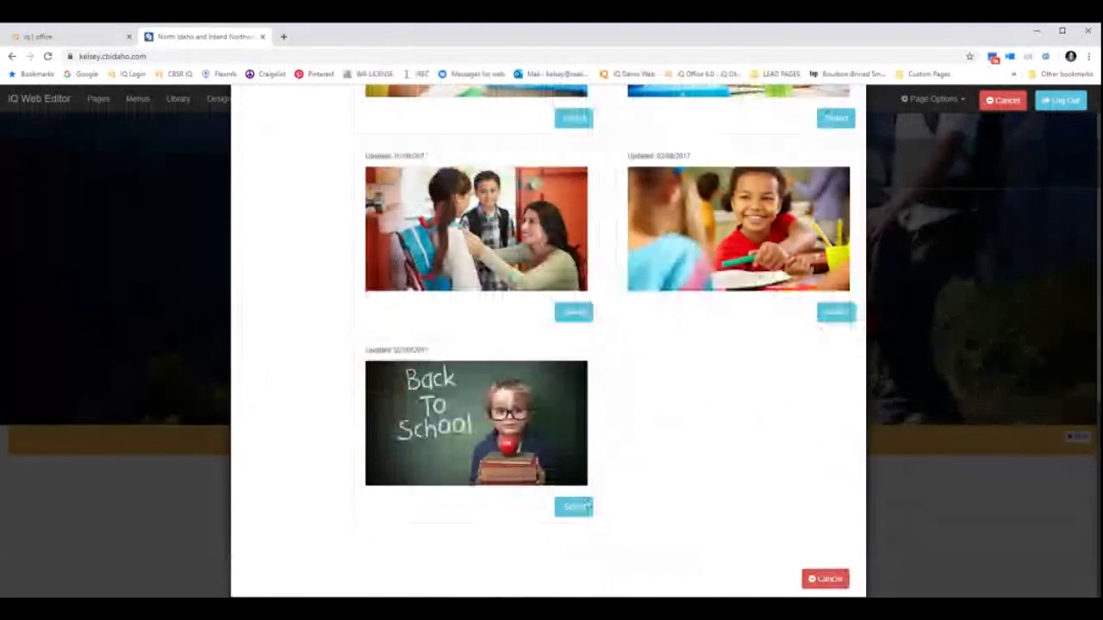
{"action": "left_click", "coordinate": [574, 507]}
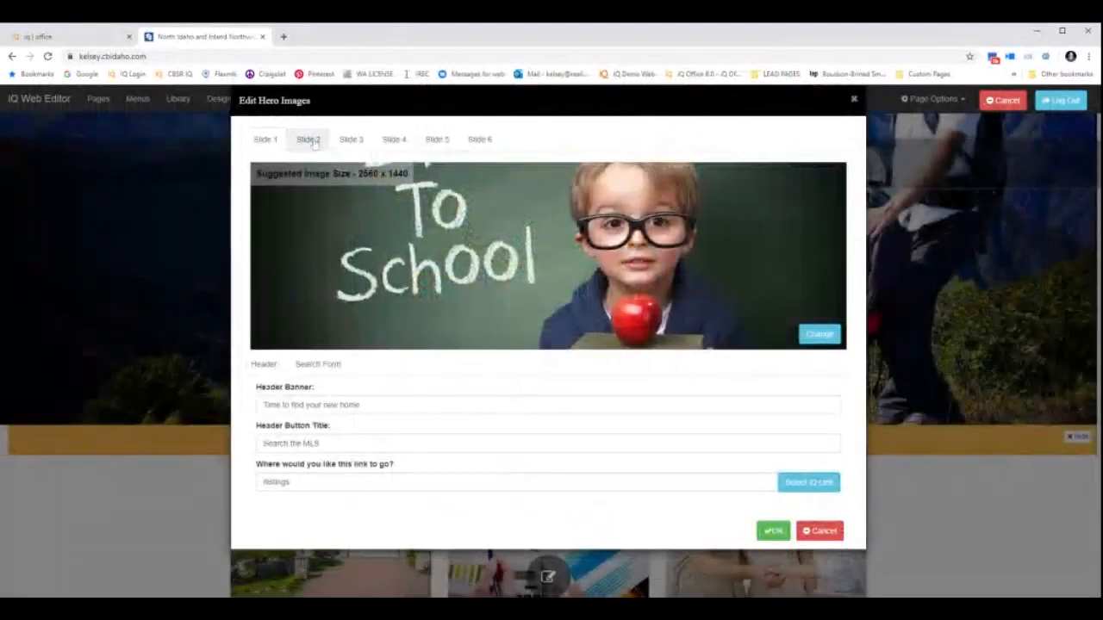
Review hero slides 2 through 6, save with OK, and close Edit Hero Images.
{"action": "left_click", "coordinate": [314, 142]}
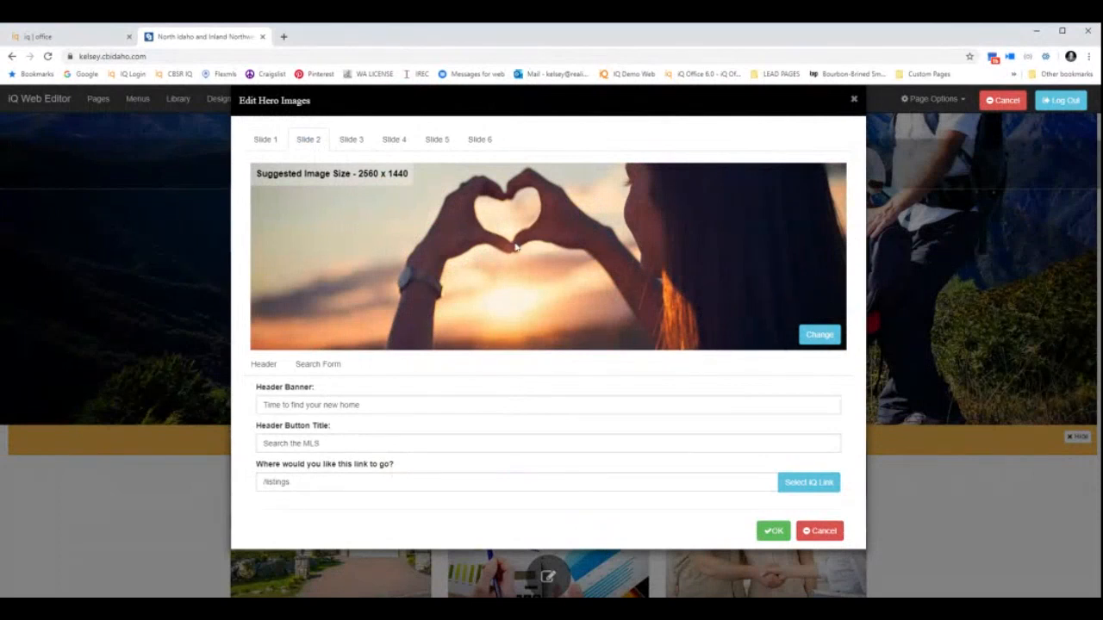
{"action": "left_click", "coordinate": [361, 141]}
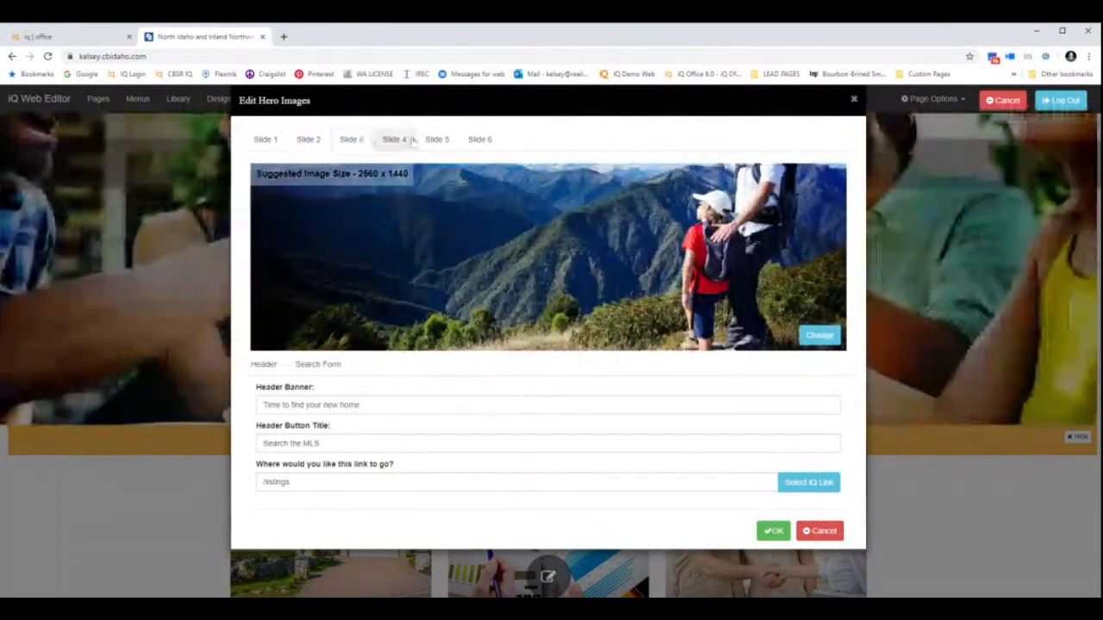
{"action": "left_click", "coordinate": [402, 144]}
{"action": "left_click", "coordinate": [437, 141]}
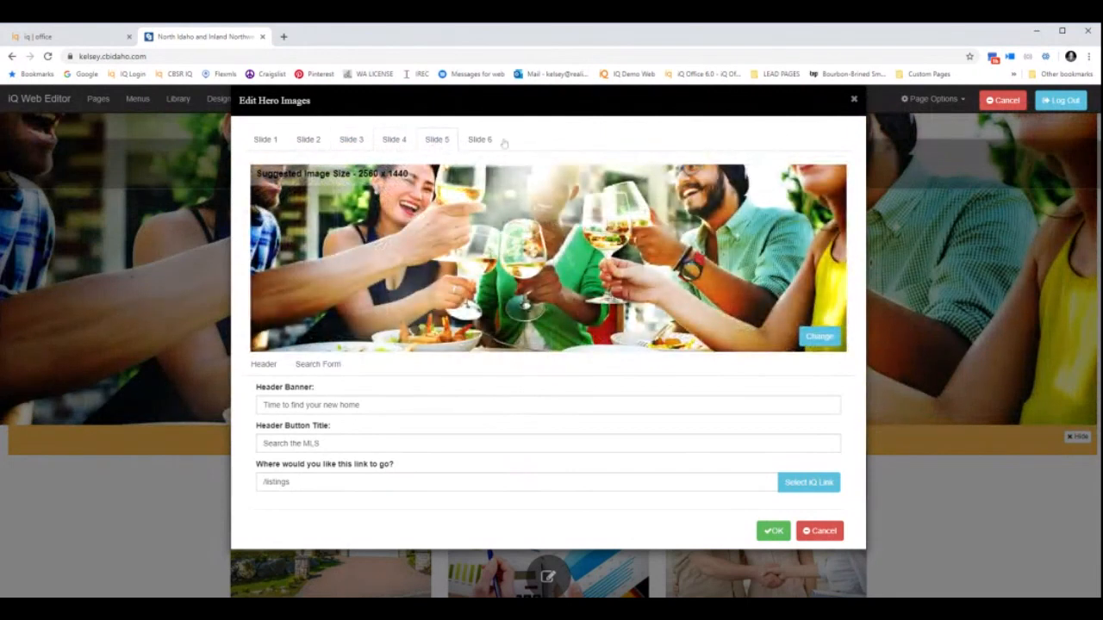
{"action": "left_click", "coordinate": [481, 142]}
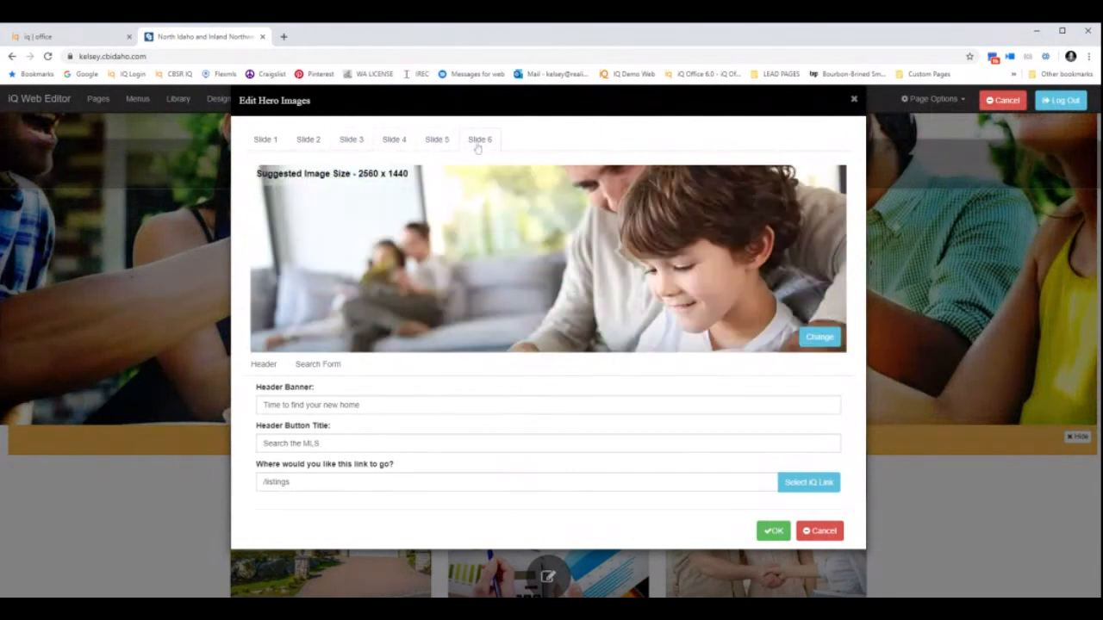
{"action": "left_click", "coordinate": [774, 532]}
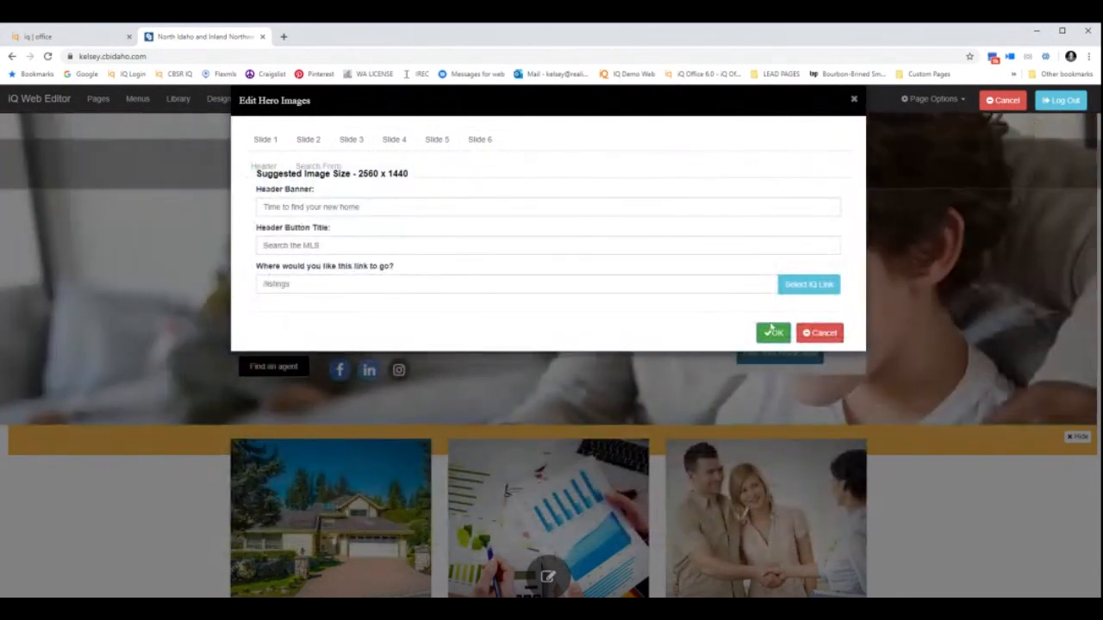
{"action": "left_click", "coordinate": [773, 335]}
{"action": "left_click", "coordinate": [835, 338]}
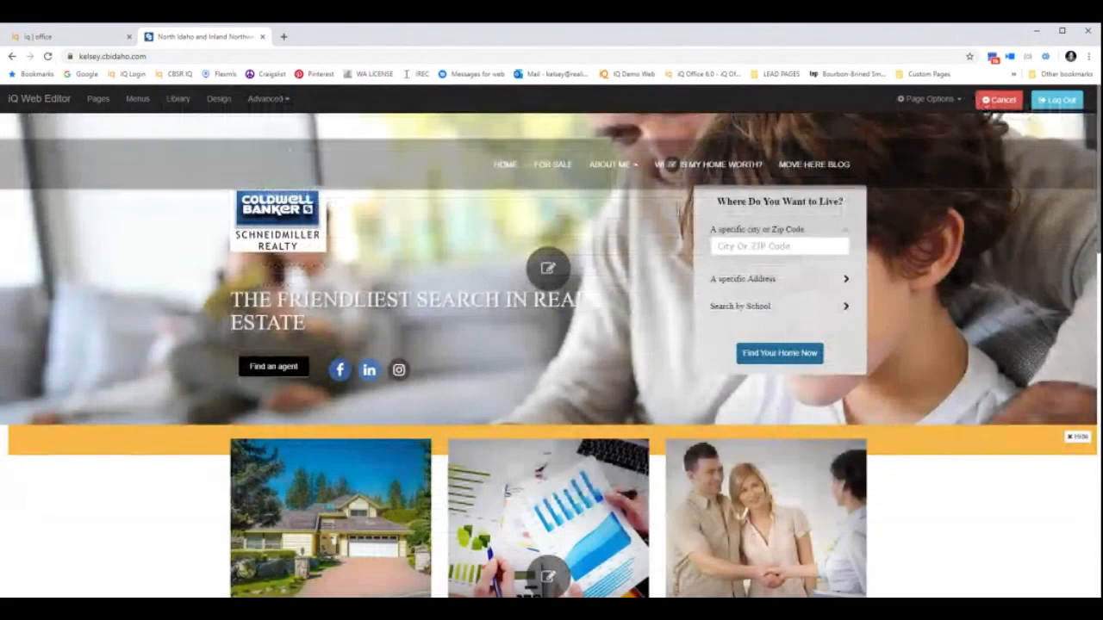
Dismiss the hero's Image Library without choosing an image and open Edit Callouts for the three boxes.
{"action": "left_click", "coordinate": [548, 271]}
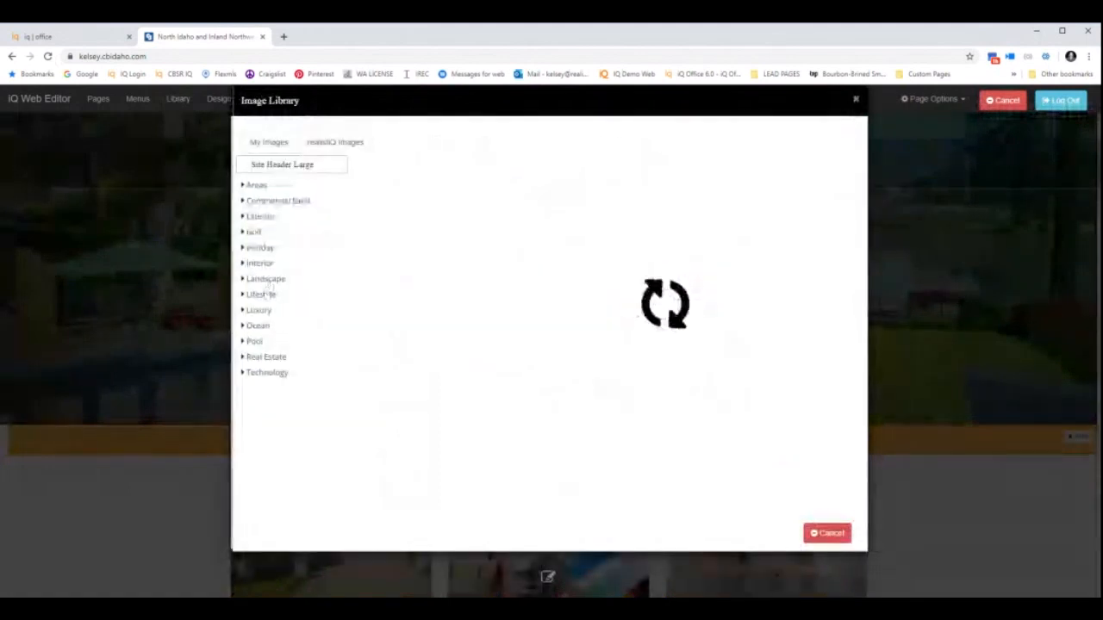
{"action": "left_click", "coordinate": [827, 533]}
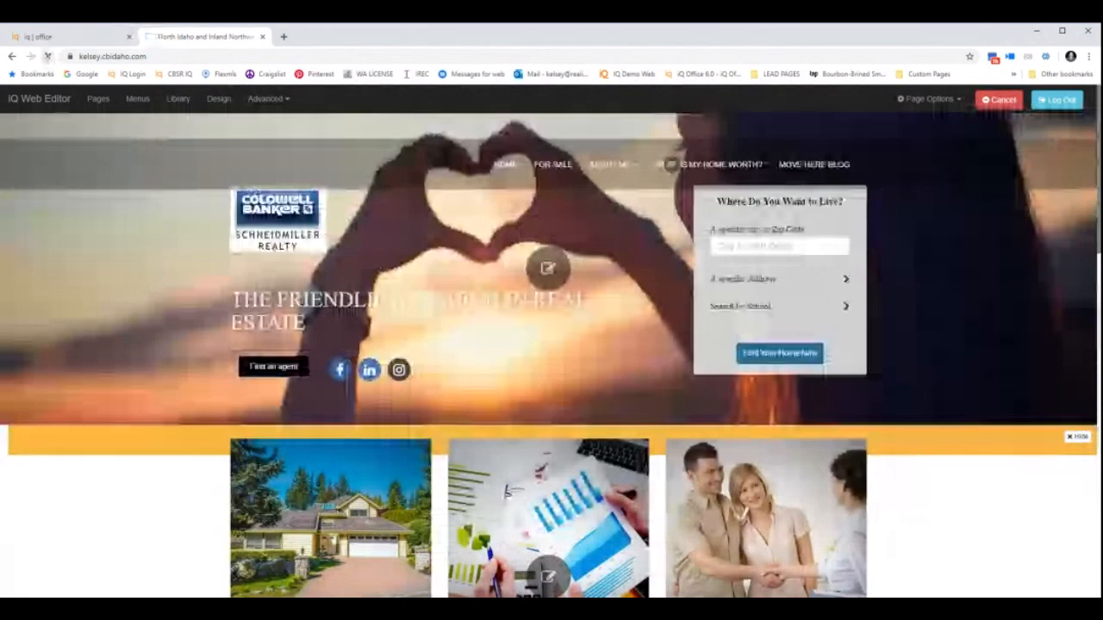
{"action": "left_click", "coordinate": [548, 575]}
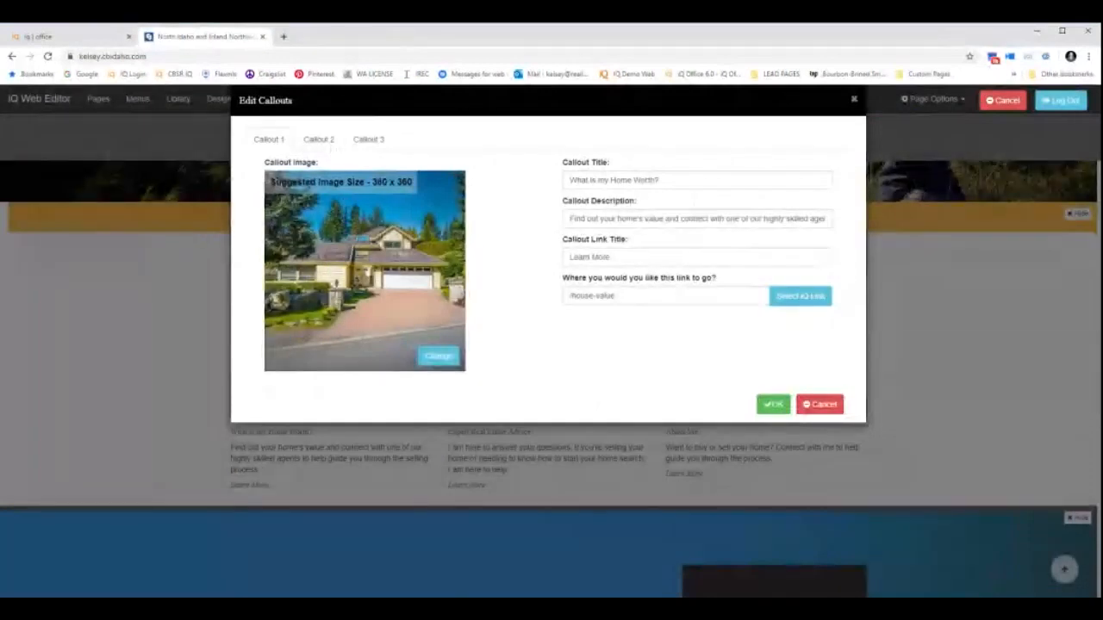
Change Callout 2's link title from Learn More to Contact Me Now.
{"action": "left_click", "coordinate": [333, 141]}
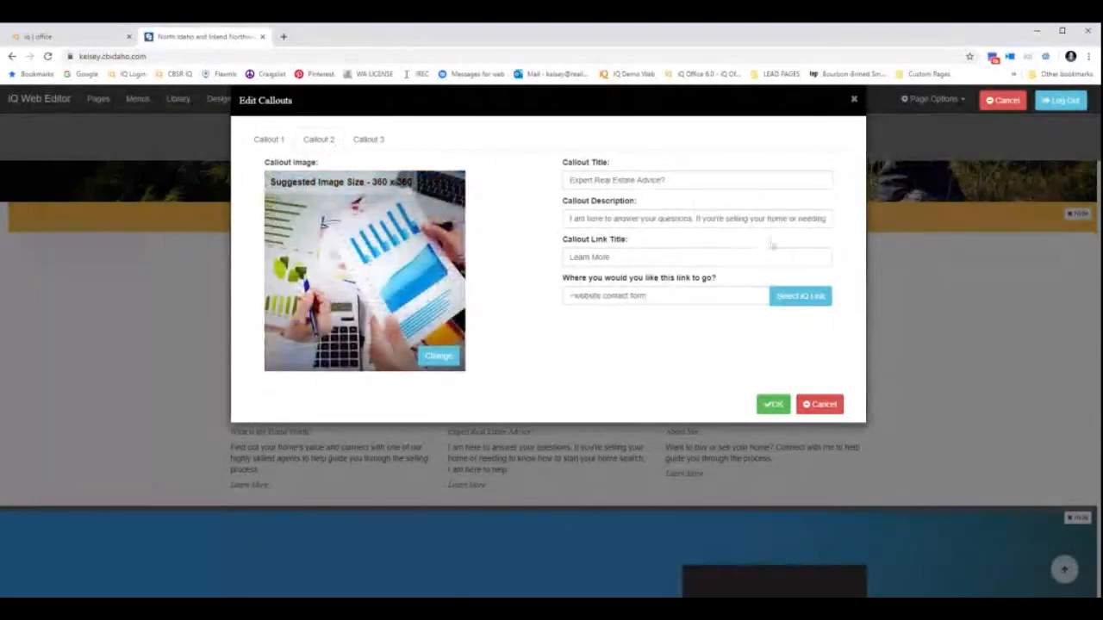
{"action": "triple_click", "coordinate": [772, 256]}
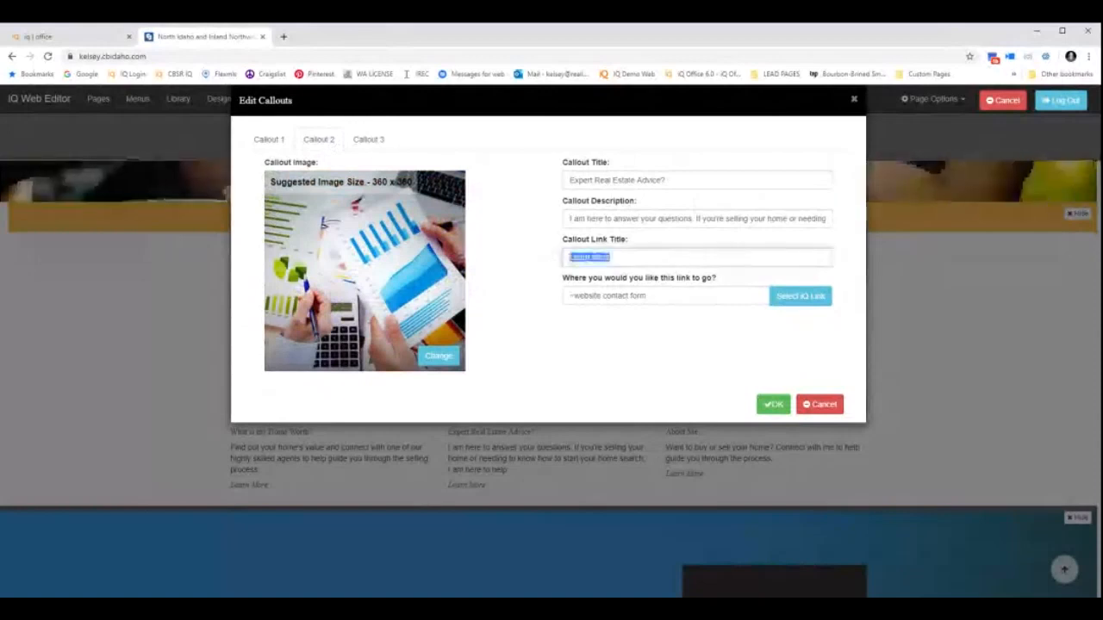
{"action": "type", "text": "Co"}
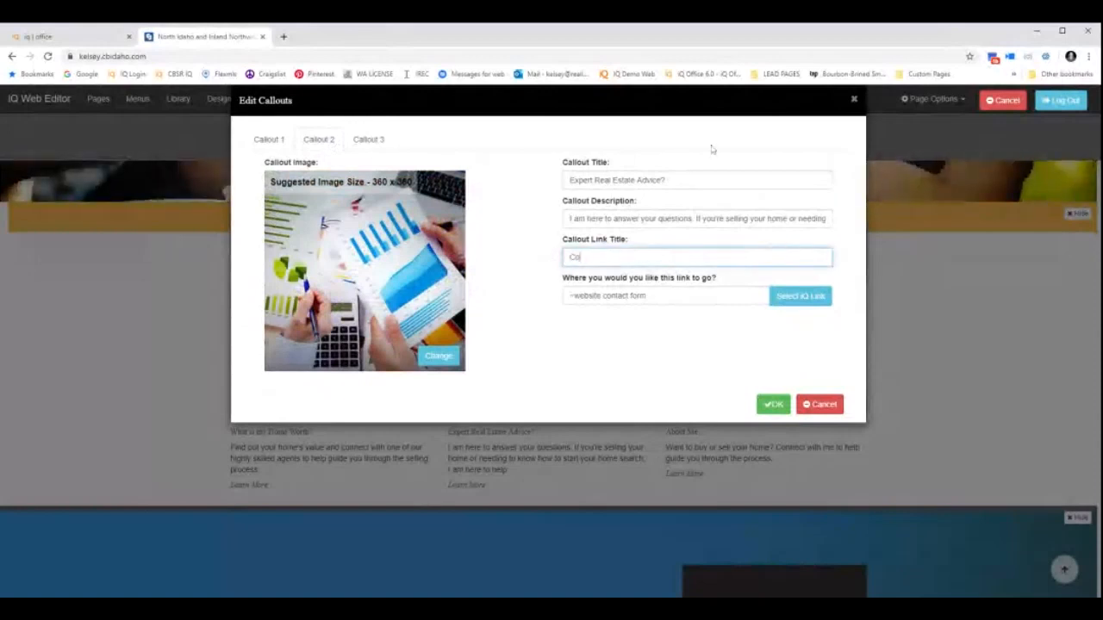
{"action": "type", "text": "ntact Me Now"}
Replace Callout 3's About Me photo with the agent's cropped headshot and save the callouts.
{"action": "left_click", "coordinate": [368, 140]}
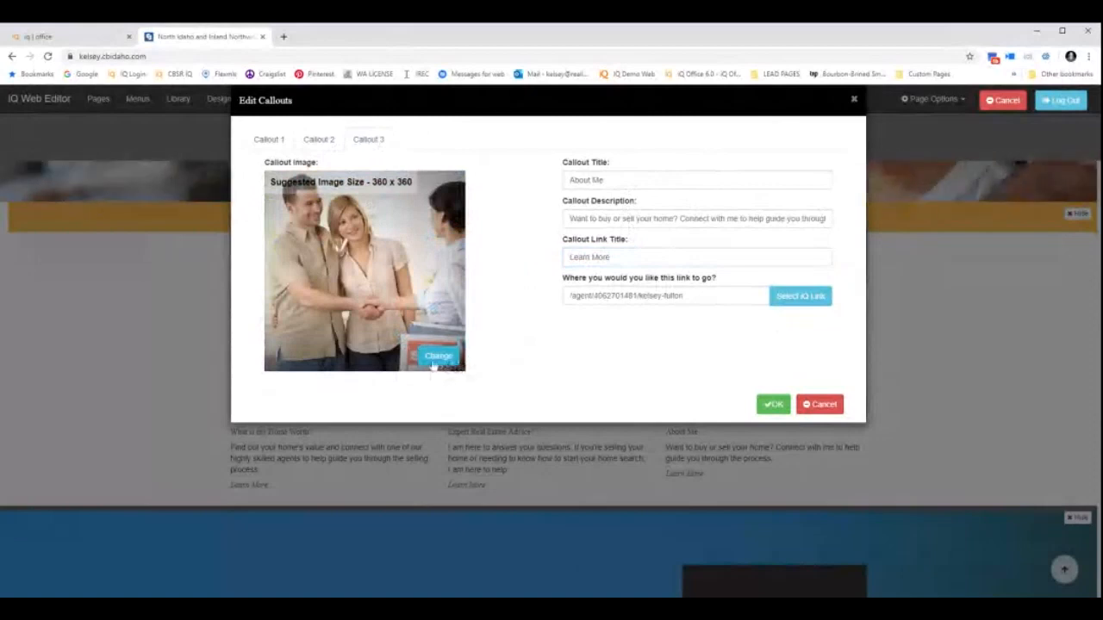
{"action": "left_click", "coordinate": [437, 357]}
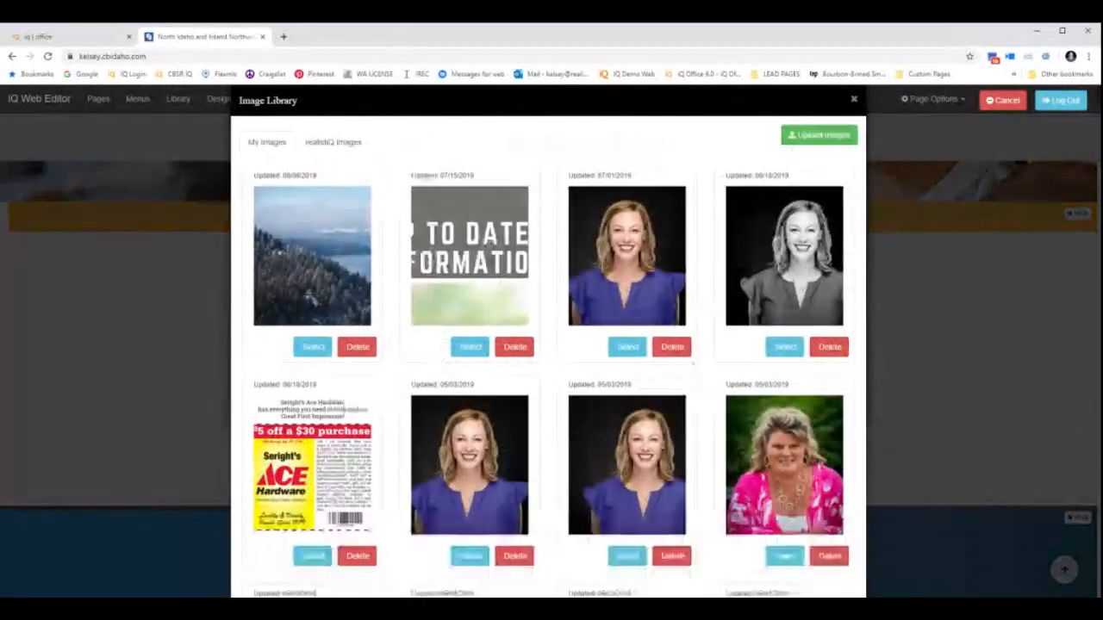
{"action": "left_click", "coordinate": [627, 346]}
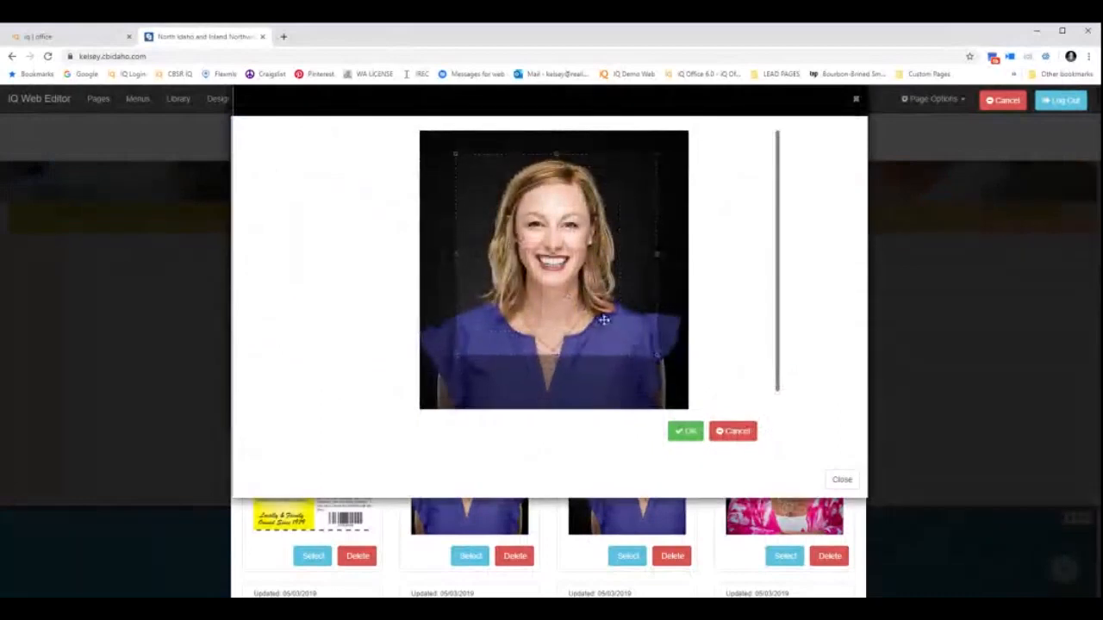
{"action": "left_click", "coordinate": [683, 433]}
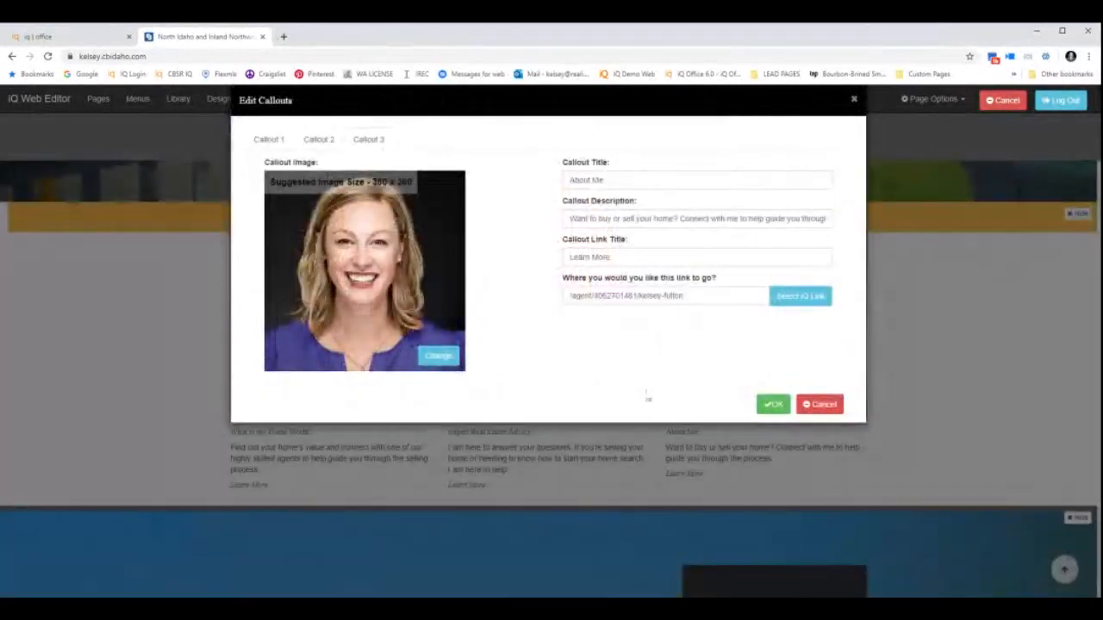
{"action": "left_click", "coordinate": [772, 404]}
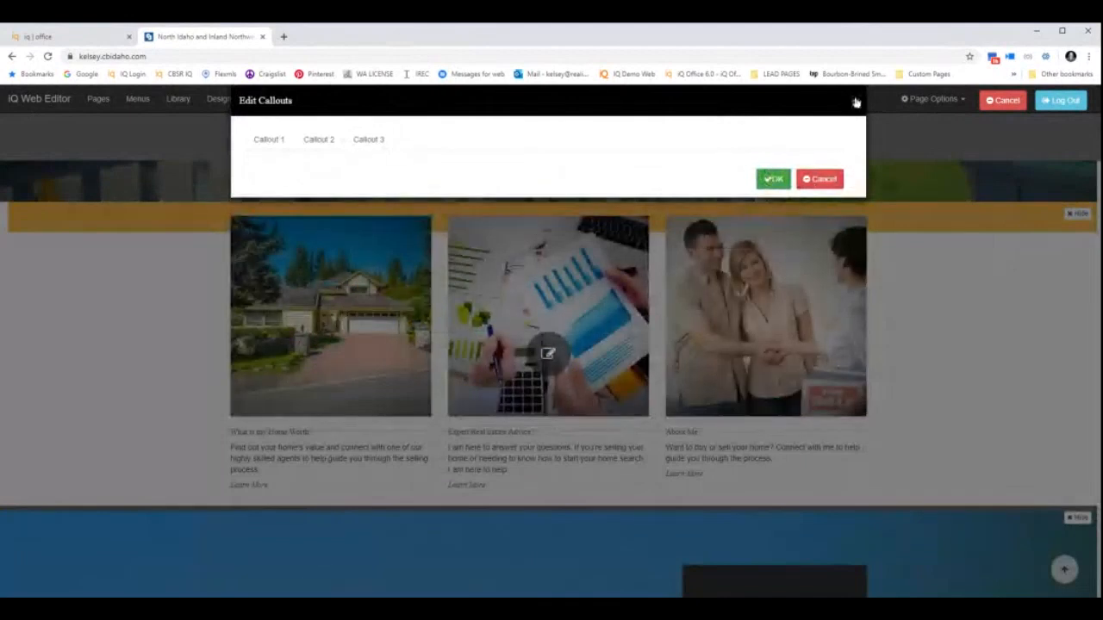
{"action": "left_click", "coordinate": [856, 102]}
Scroll past the Luxury Homes banner and blog, then put the home page into edit mode.
{"action": "scroll", "coordinate": [675, 429], "scroll_direction": "down", "scroll_amount": 4}
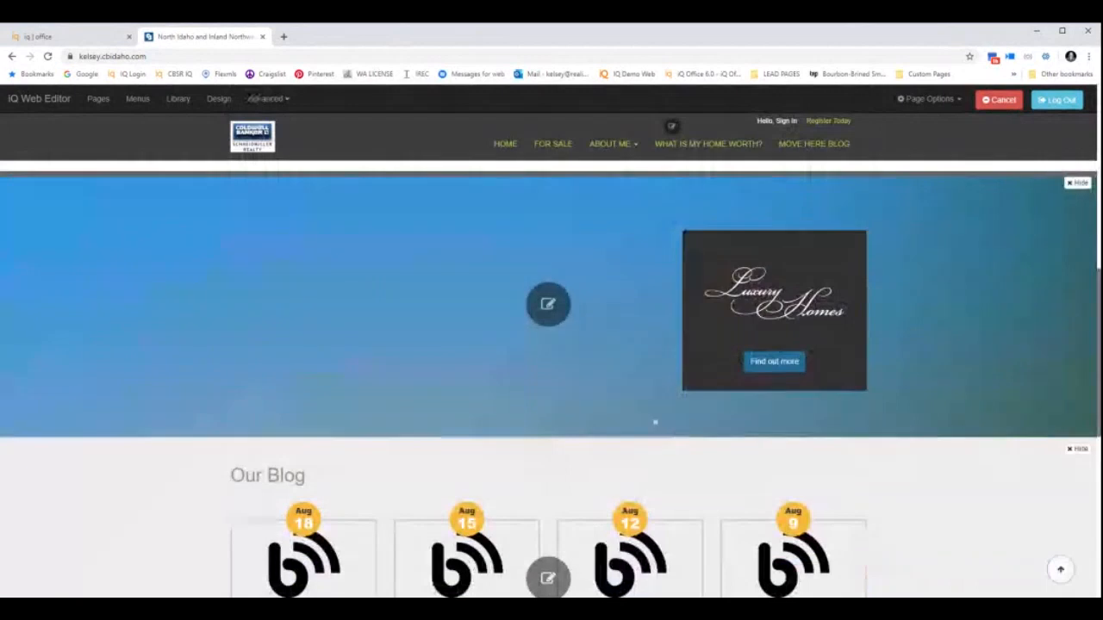
{"action": "scroll", "coordinate": [655, 423], "scroll_direction": "down", "scroll_amount": 3}
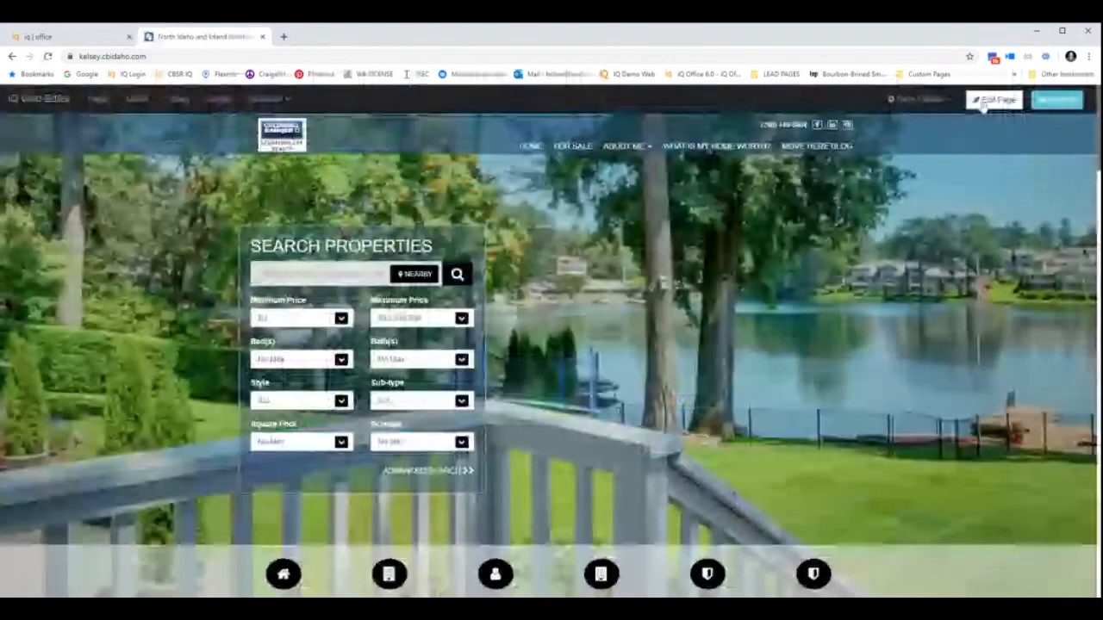
{"action": "left_click", "coordinate": [991, 100]}
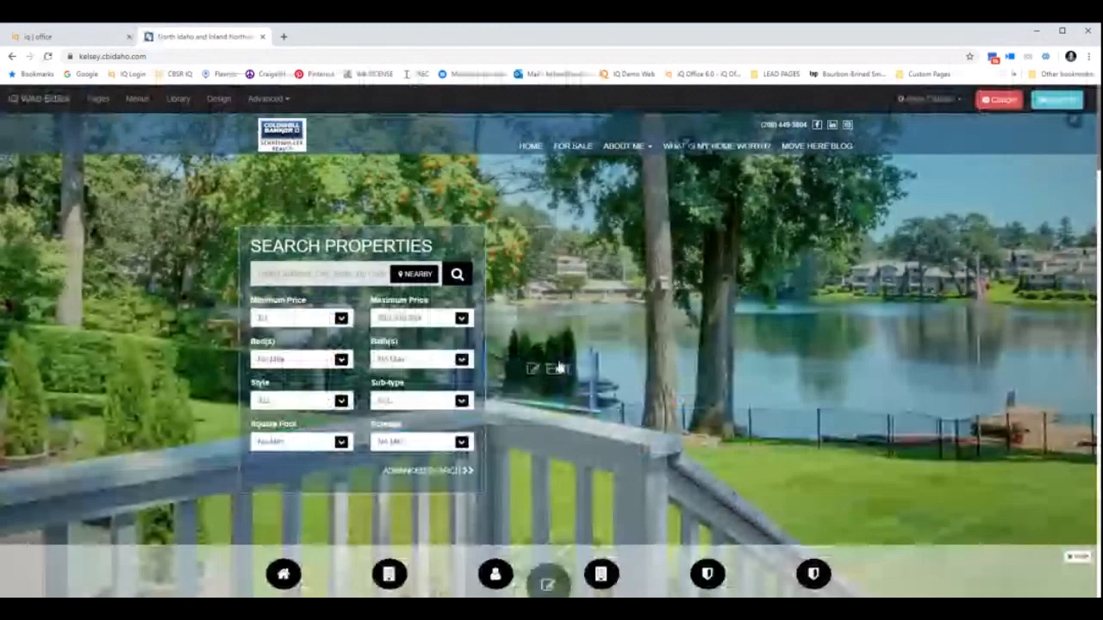
Scroll to Browse Our Communities, select the Spokane text, and open the section's Edit Areas dialog.
{"action": "scroll", "coordinate": [558, 368], "scroll_direction": "down", "scroll_amount": 5}
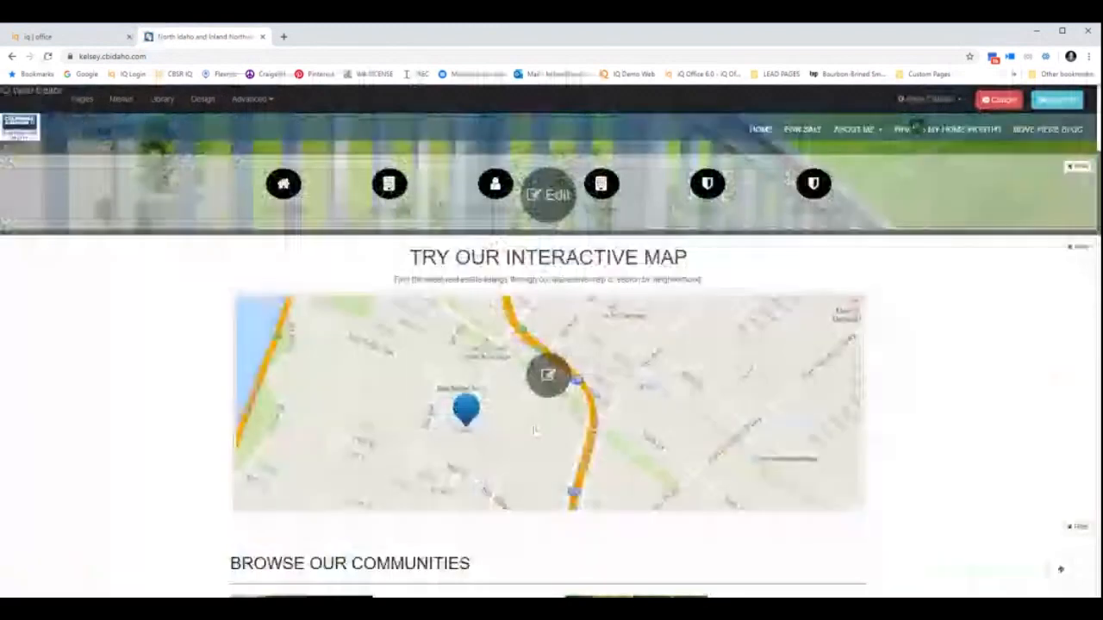
{"action": "scroll", "coordinate": [535, 431], "scroll_direction": "down", "scroll_amount": 5}
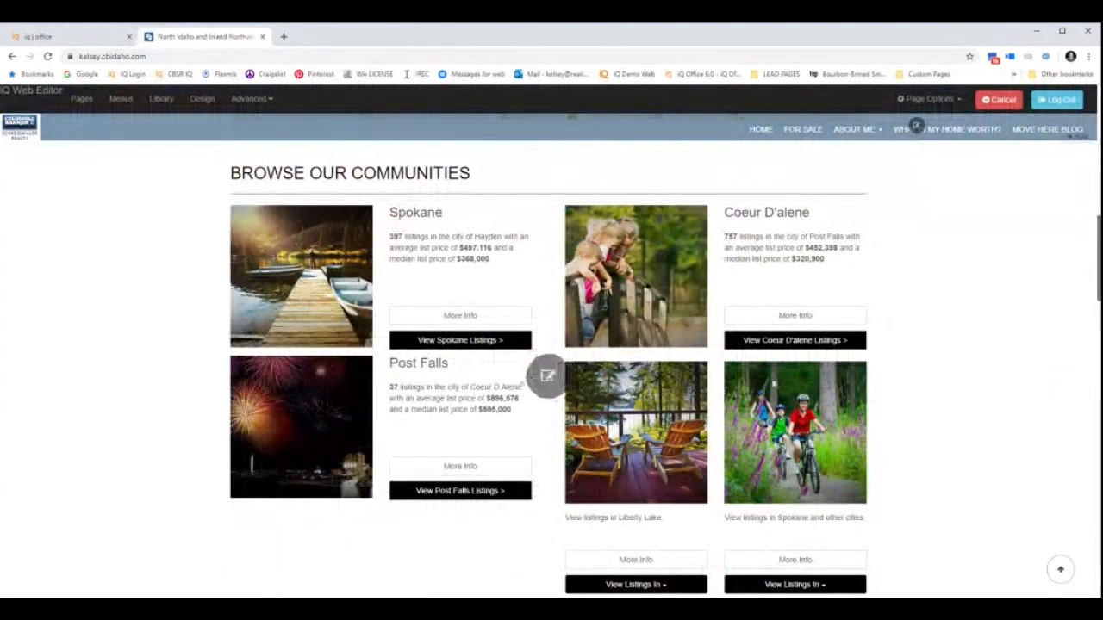
{"action": "scroll", "coordinate": [548, 379], "scroll_direction": "up", "scroll_amount": 1}
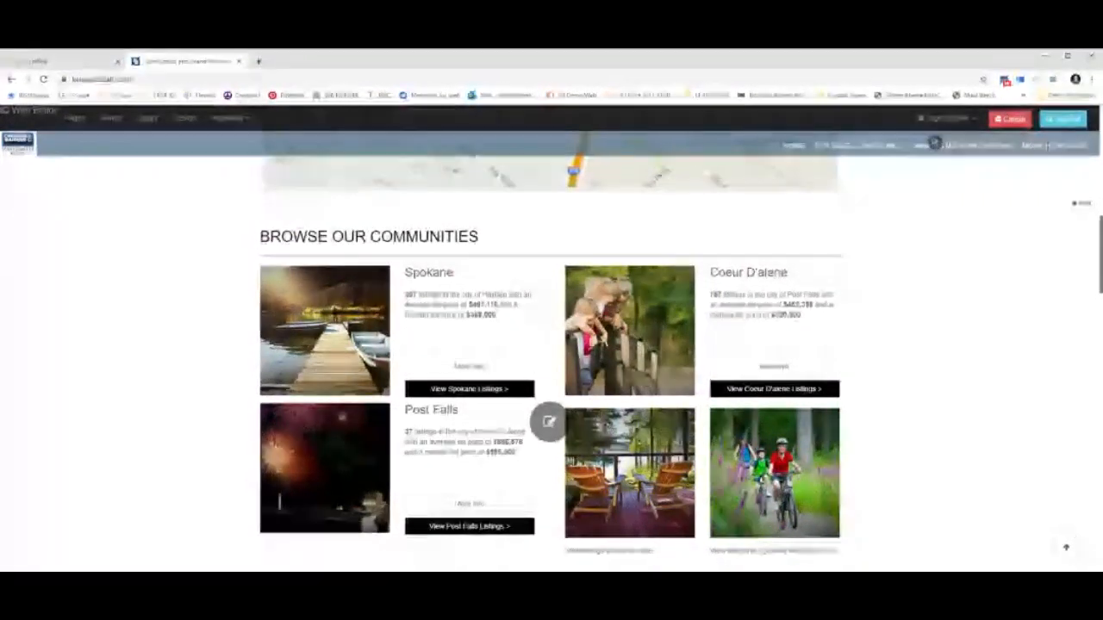
{"action": "double_click", "coordinate": [417, 274]}
{"action": "left_click_drag", "start_coordinate": [405, 295], "coordinate": [539, 300]}
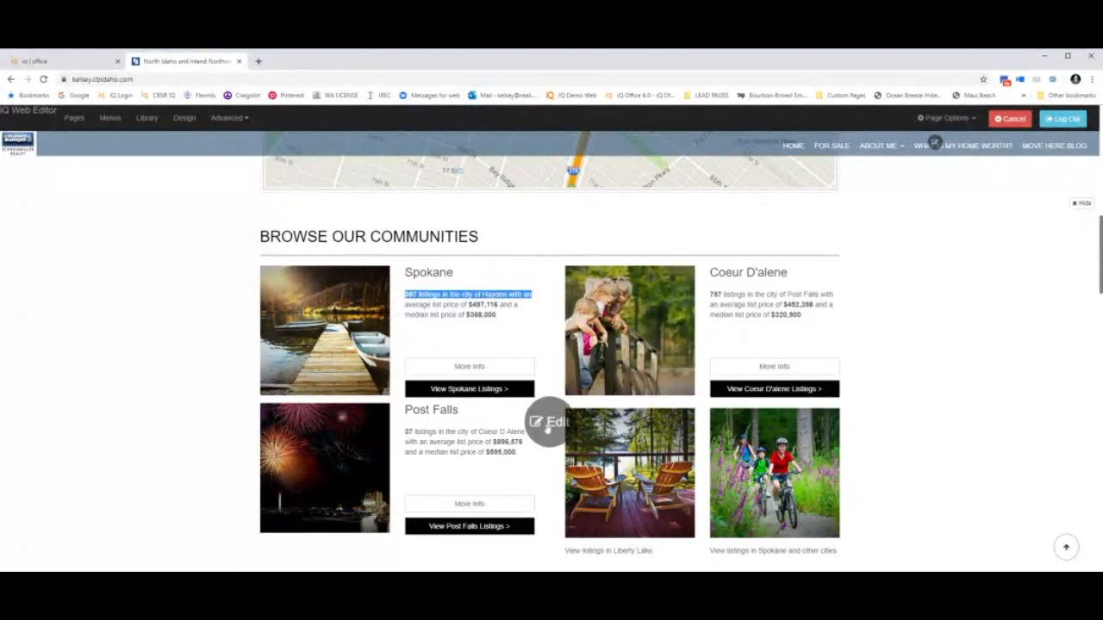
{"action": "left_click", "coordinate": [555, 431]}
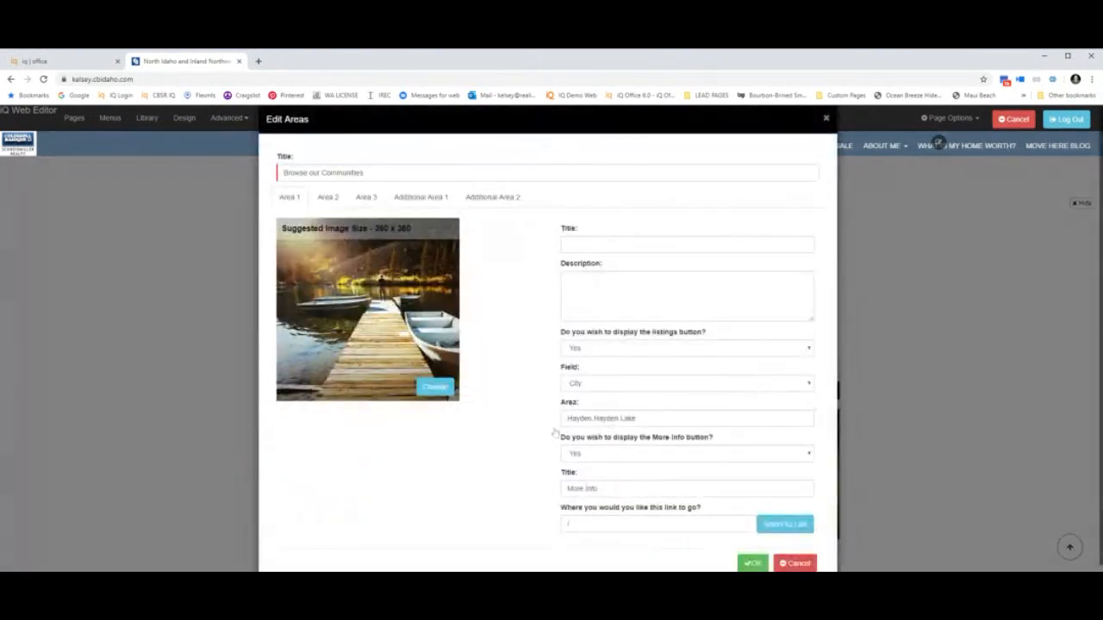
Change Area 1 from Hayden,Hayden Lake to Spokane, title it Spokane Listings, and apply.
{"action": "triple_click", "coordinate": [635, 418]}
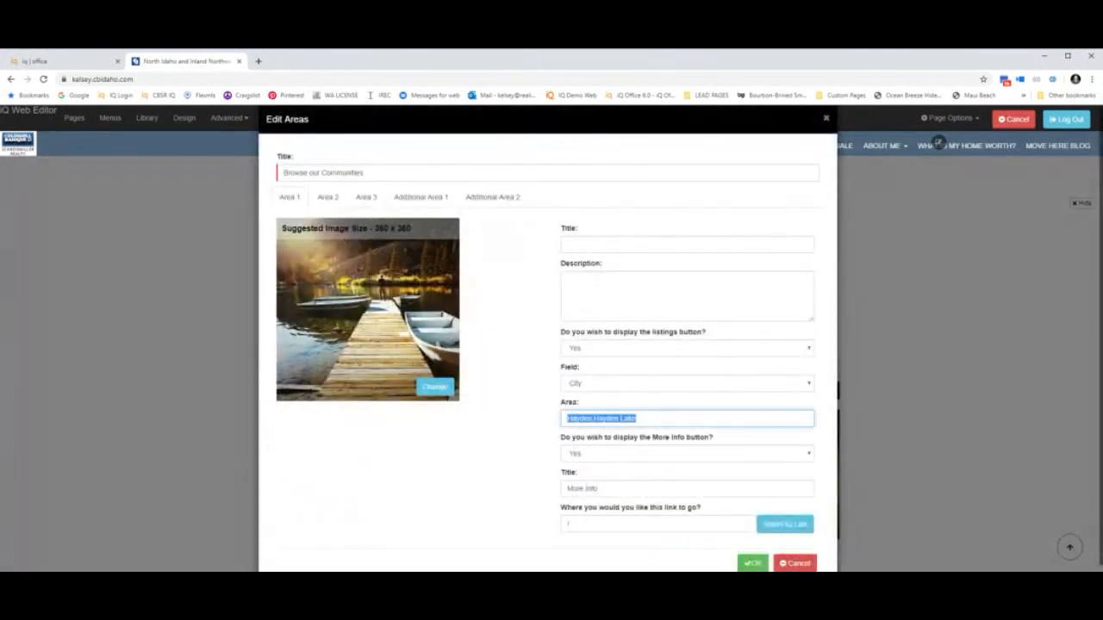
{"action": "key", "text": "BackSpace"}
{"action": "type", "text": "Spokane"}
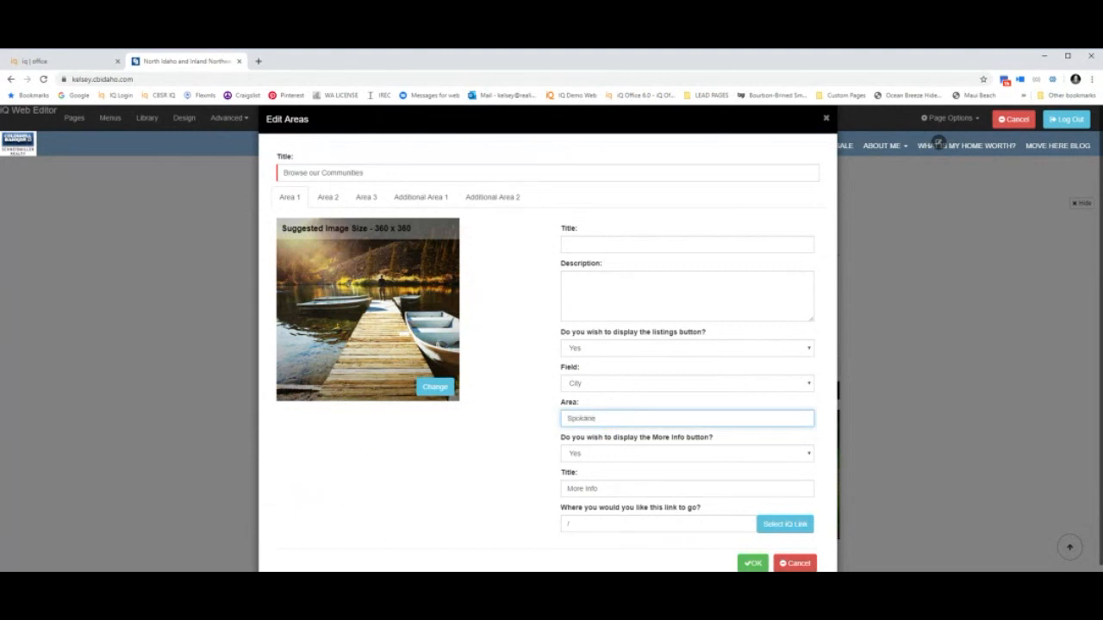
{"action": "left_click", "coordinate": [619, 242]}
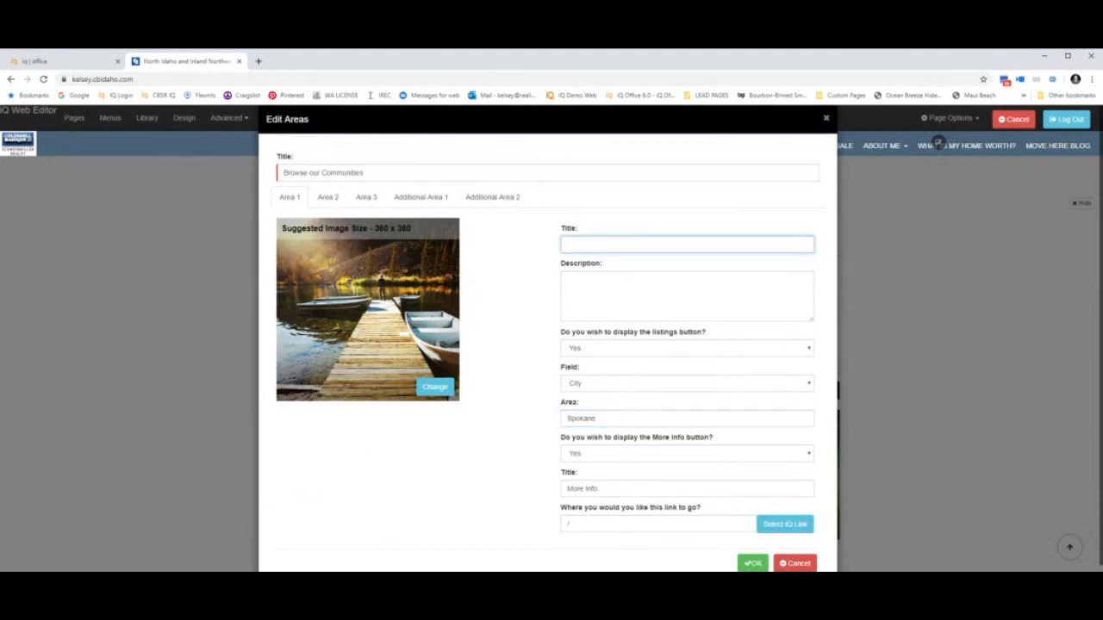
{"action": "type", "text": "Spokane Listings"}
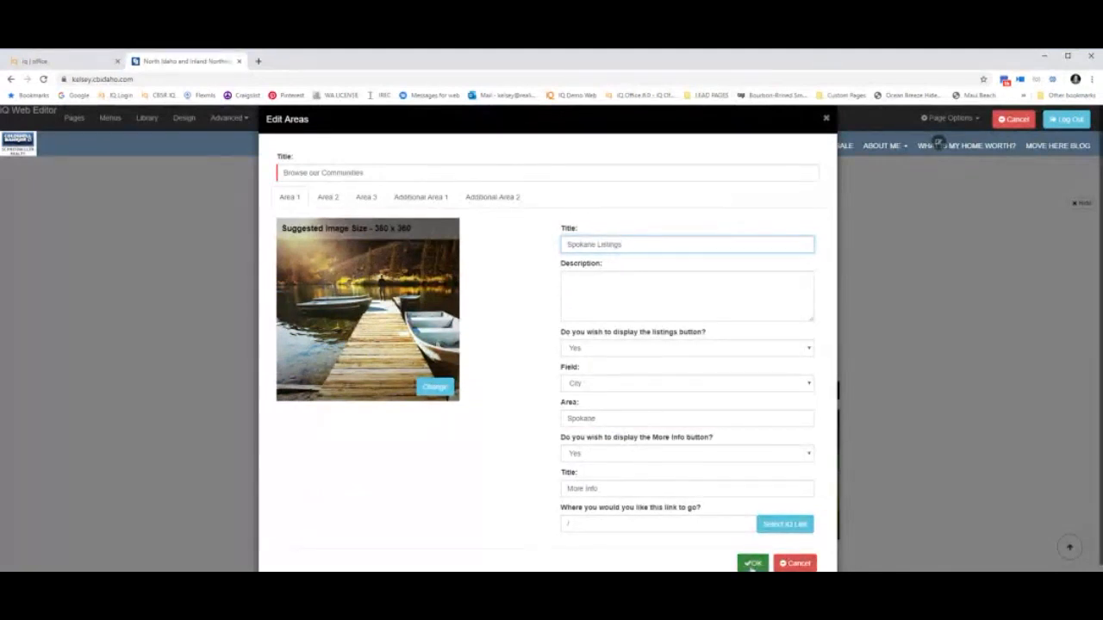
{"action": "left_click", "coordinate": [753, 563]}
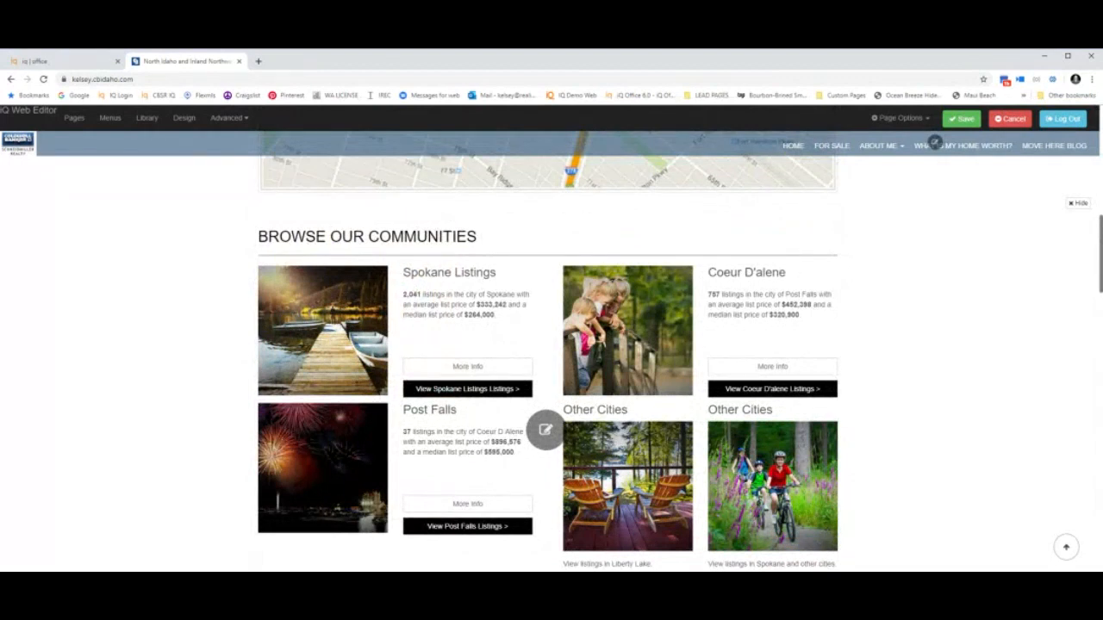
Save the page, then reopen Edit Areas and review the Area 2, Area 3 and Additional Area tabs.
{"action": "left_click", "coordinate": [963, 119]}
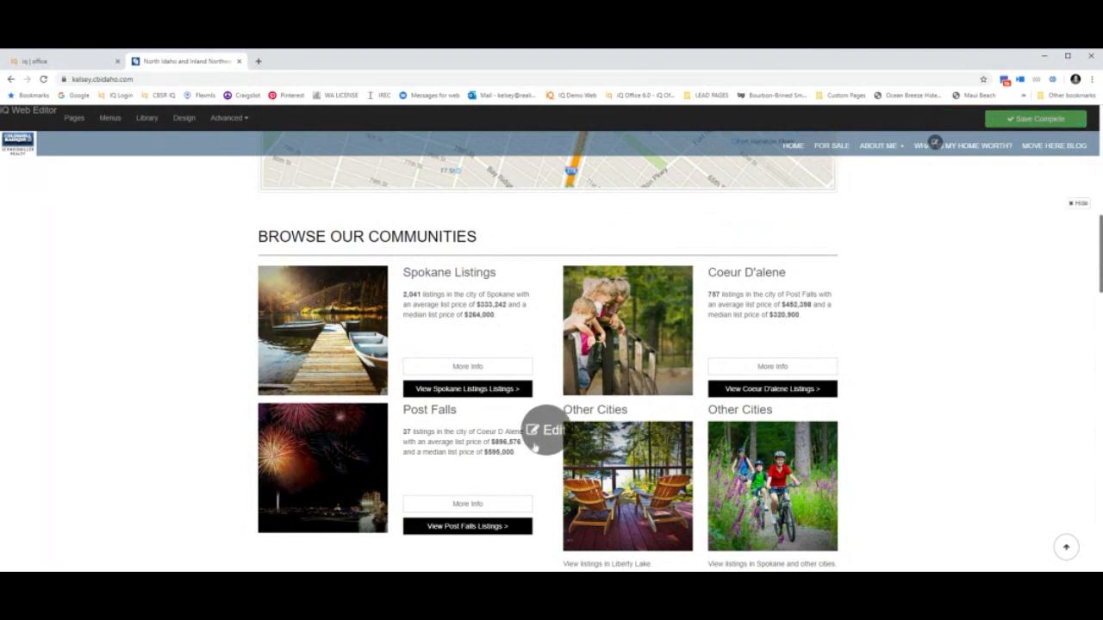
{"action": "left_click", "coordinate": [536, 441]}
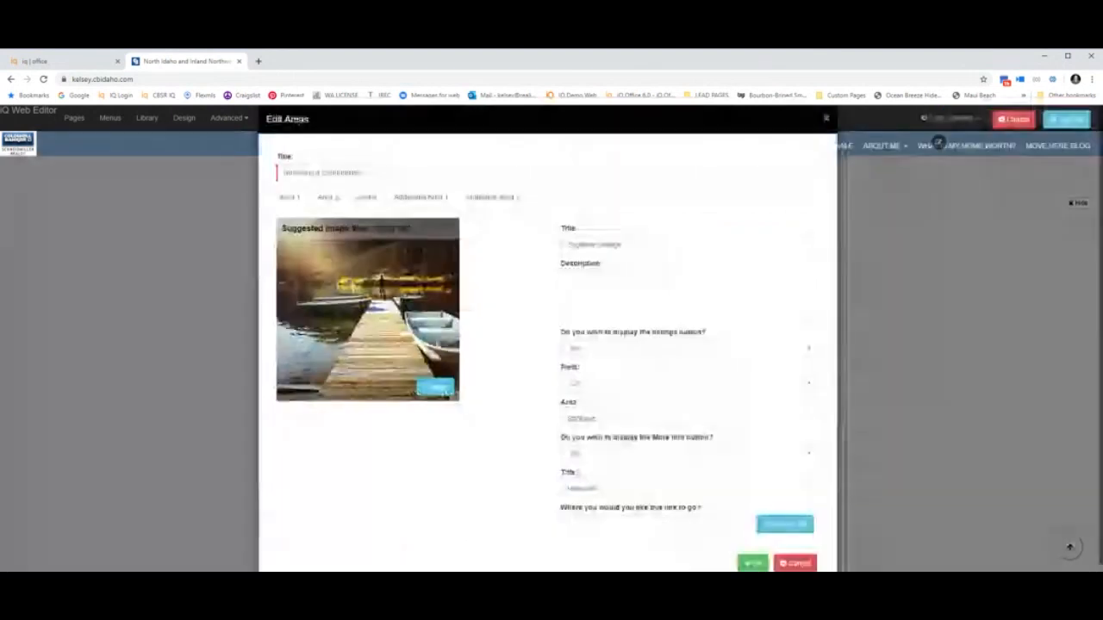
{"action": "left_click", "coordinate": [327, 197]}
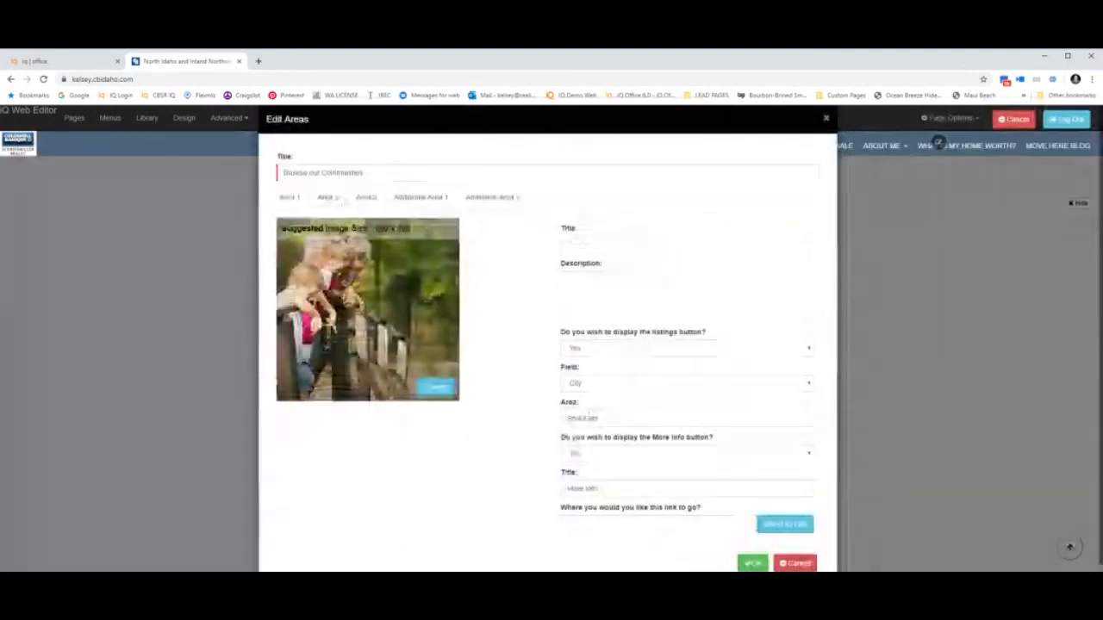
{"action": "left_click", "coordinate": [365, 197]}
{"action": "left_click", "coordinate": [421, 197]}
{"action": "left_click", "coordinate": [485, 198]}
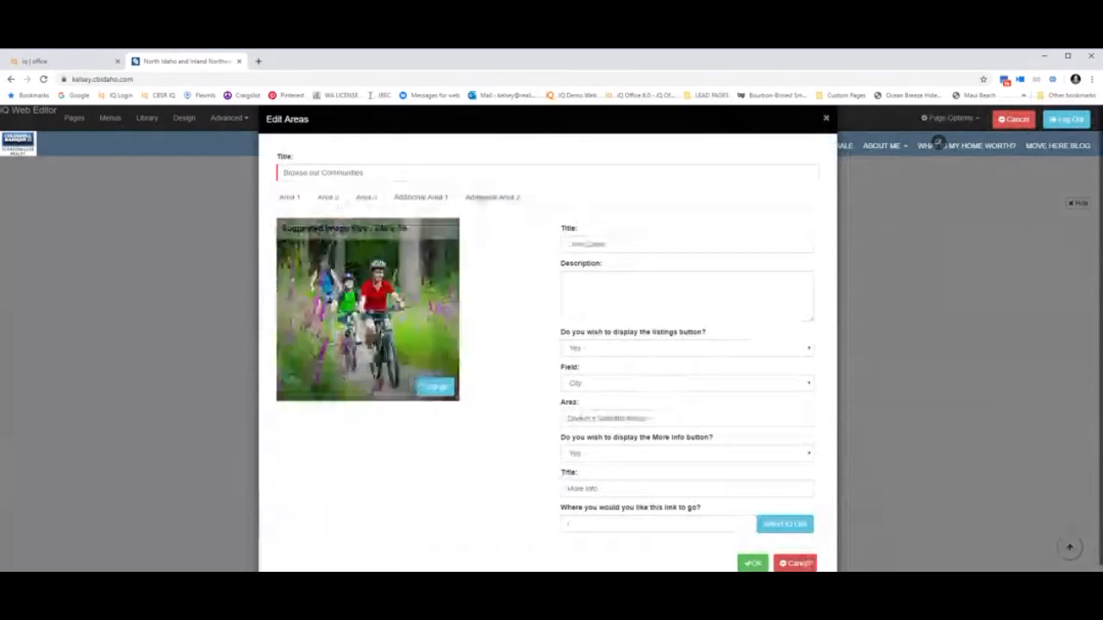
Toggle the More Info link on and back off, close Edit Areas, and save the page.
{"action": "left_click", "coordinate": [635, 453]}
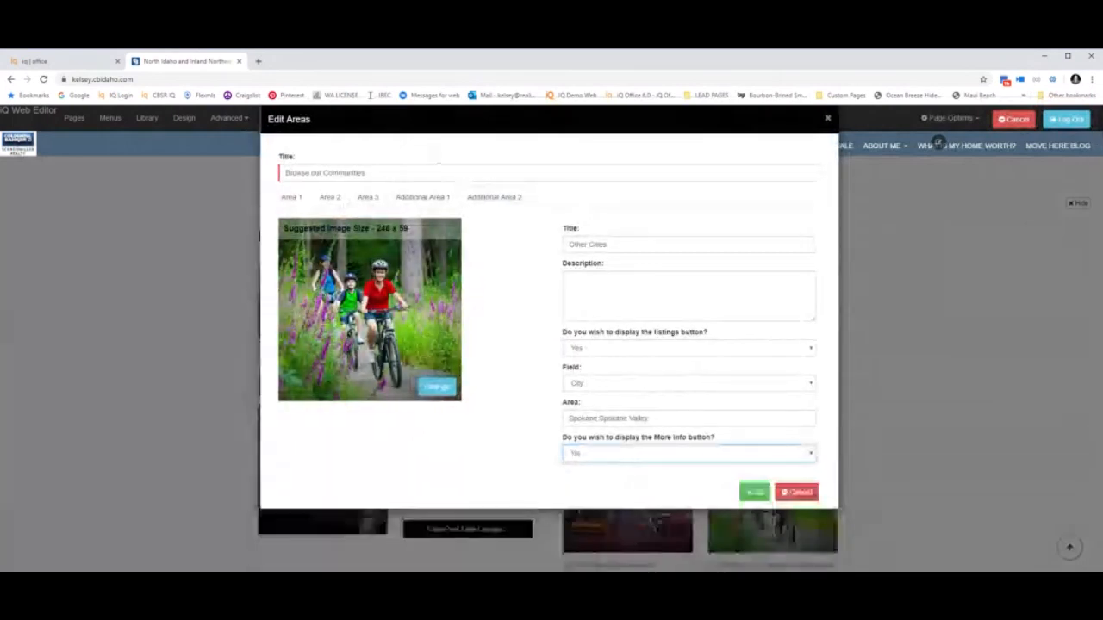
{"action": "left_click", "coordinate": [628, 466]}
{"action": "left_click", "coordinate": [652, 473]}
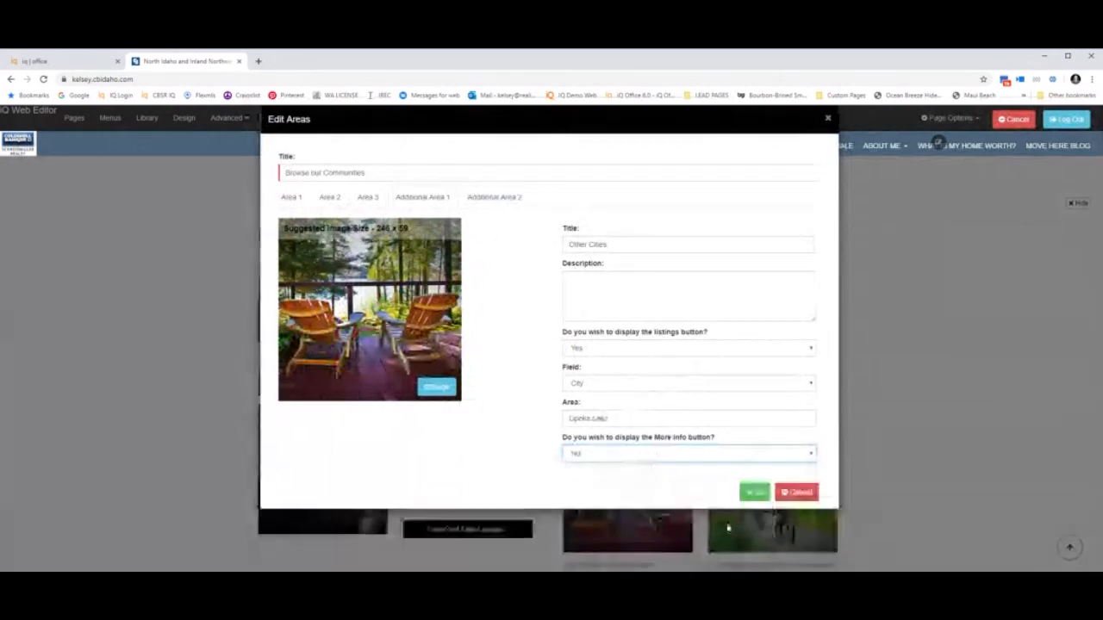
{"action": "left_click", "coordinate": [754, 493]}
{"action": "left_click", "coordinate": [962, 119]}
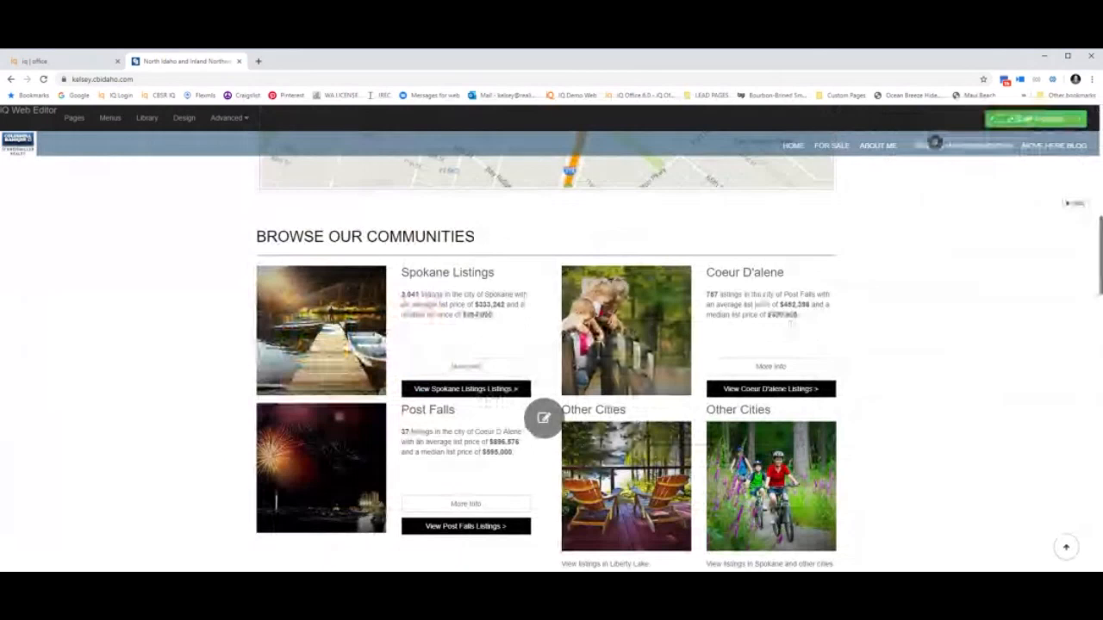
Scroll back up to the header and the Search Properties banner.
{"action": "scroll", "coordinate": [548, 353], "scroll_direction": "up", "scroll_amount": 3}
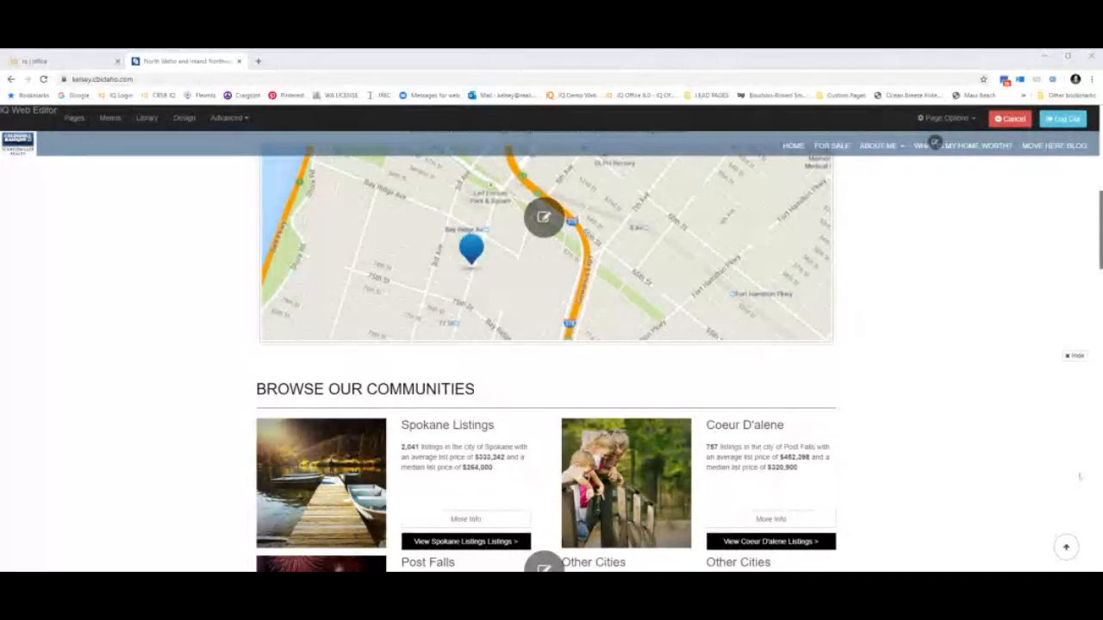
{"action": "scroll", "coordinate": [1079, 476], "scroll_direction": "up", "scroll_amount": 10}
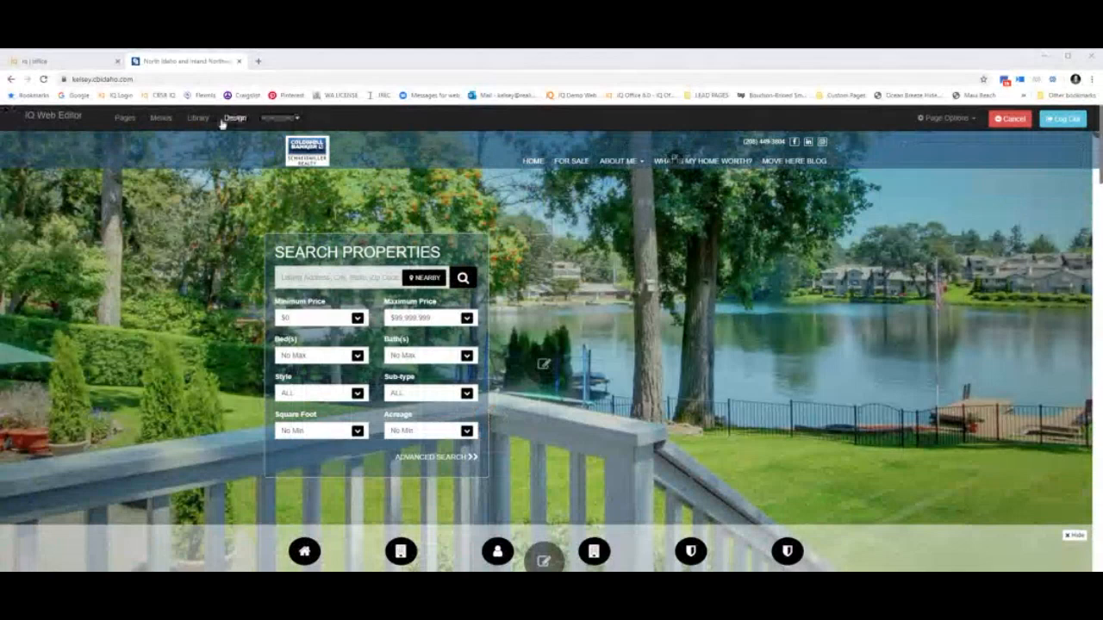
In the sitemenu, add the Land page under For Sale as 'Just Dirt'.
{"action": "left_click", "coordinate": [156, 123]}
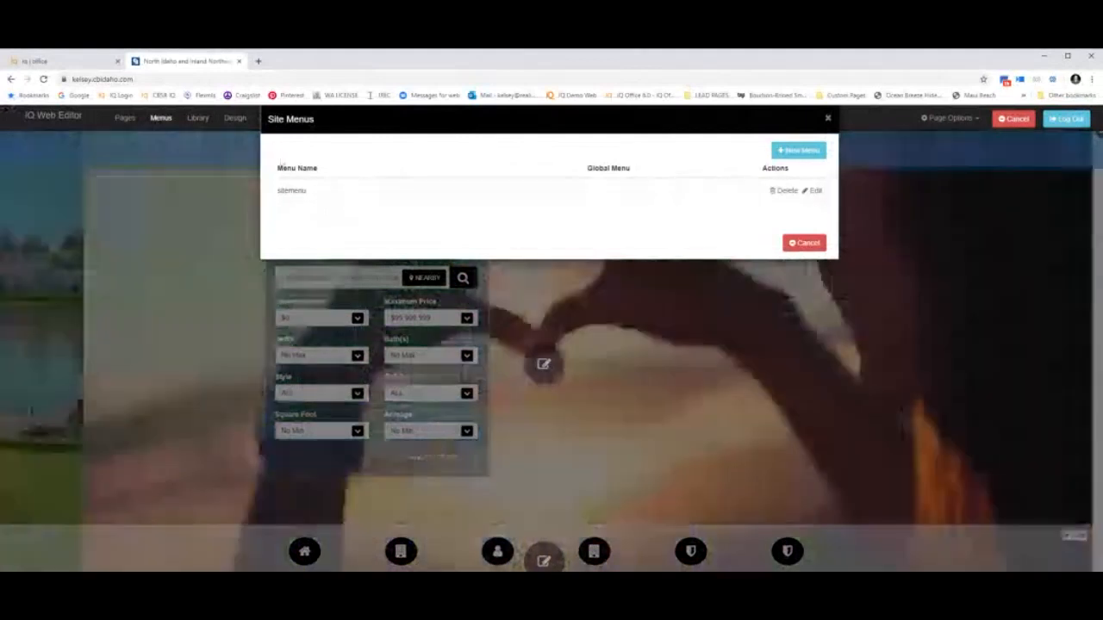
{"action": "left_click", "coordinate": [814, 192]}
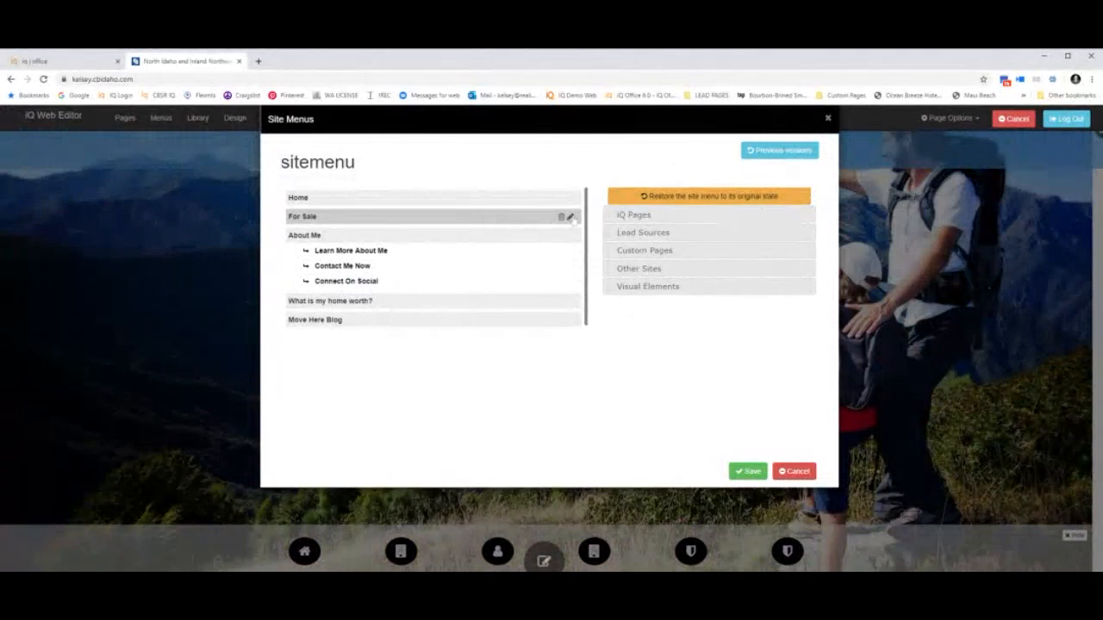
{"action": "left_click", "coordinate": [571, 217]}
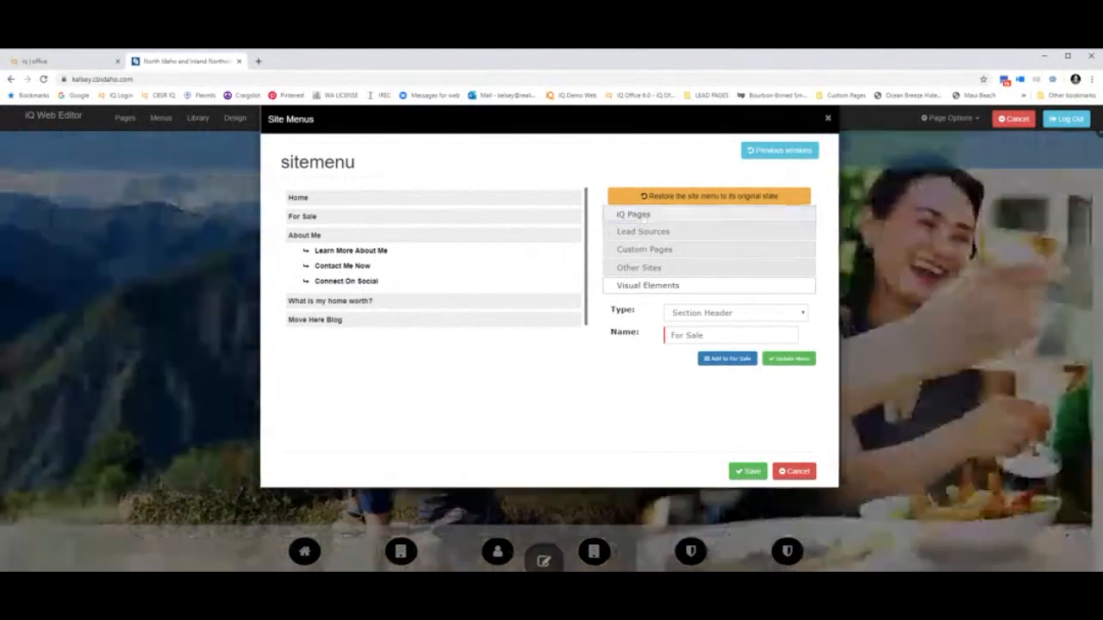
{"action": "left_click", "coordinate": [636, 215]}
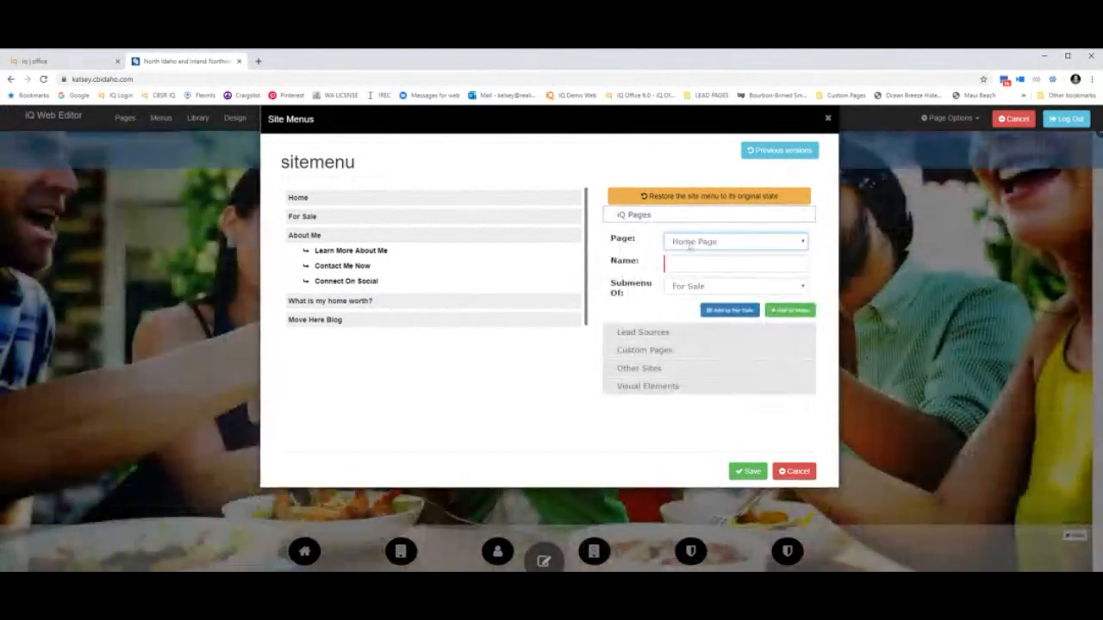
{"action": "key", "text": "l"}
{"action": "key", "text": "Tab"}
{"action": "type", "text": "Just Dirt"}
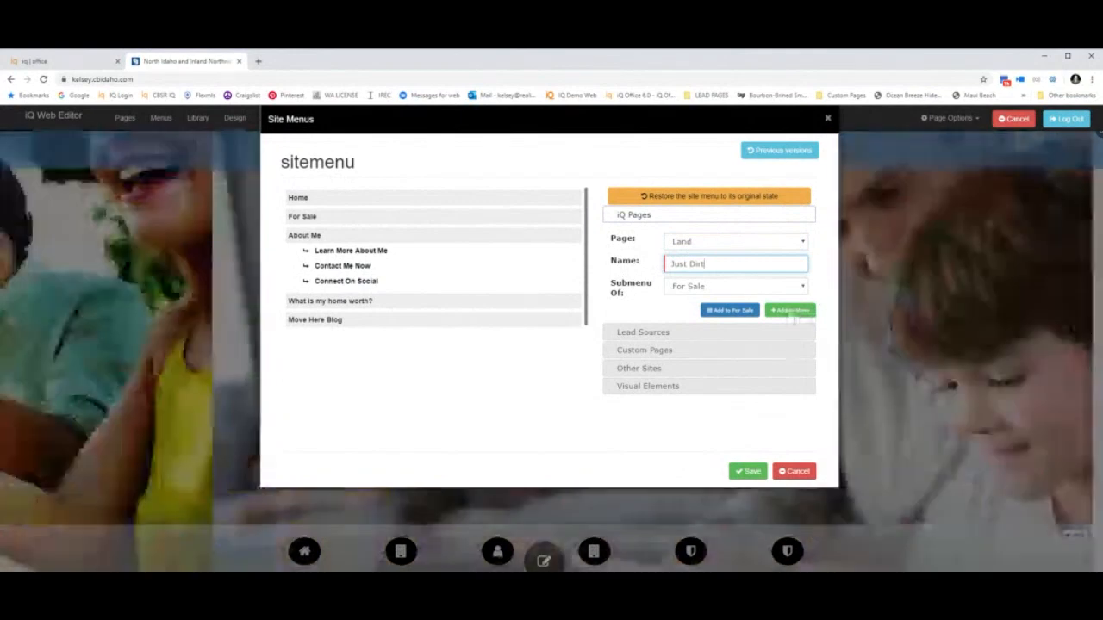
{"action": "left_click", "coordinate": [789, 311]}
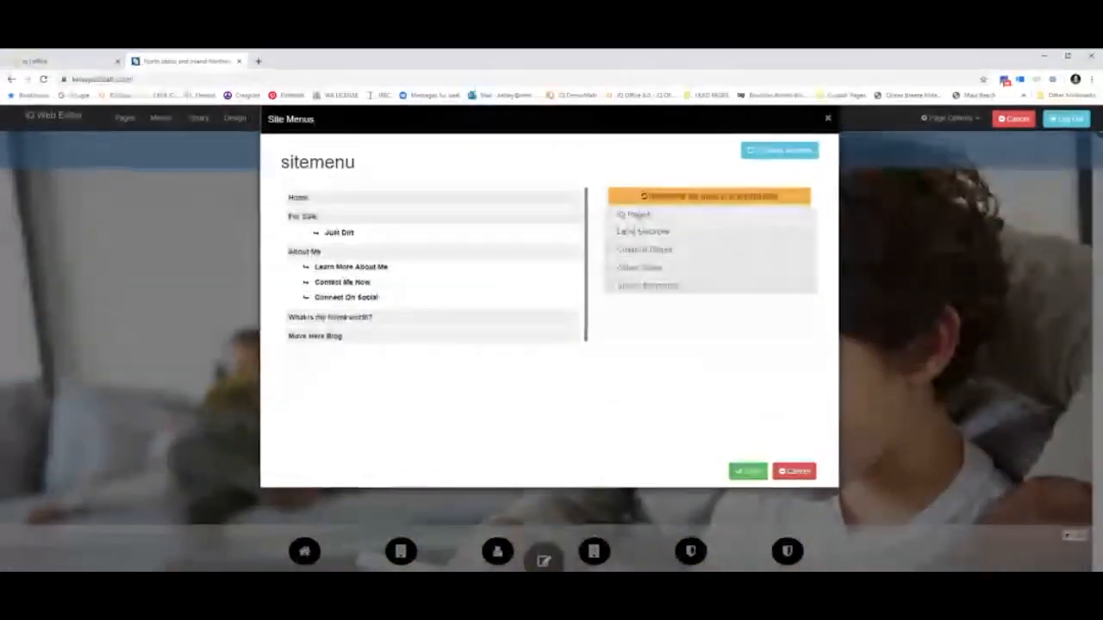
Add the My Portal page under For Sale as 'Save Your Searches' and save the menu.
{"action": "left_click", "coordinate": [641, 219]}
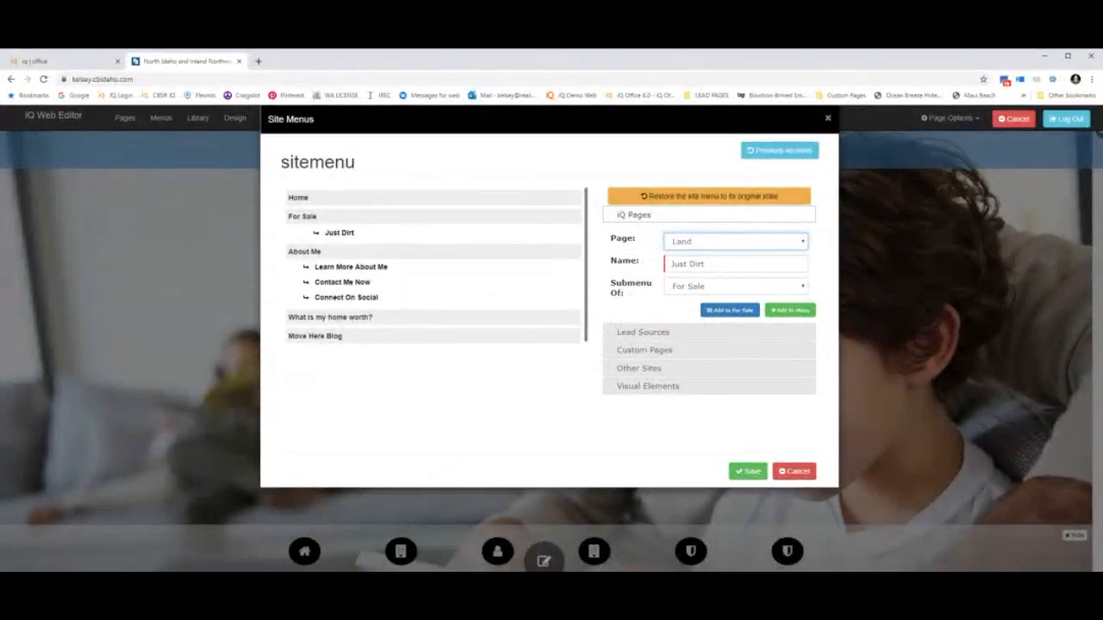
{"action": "left_click", "coordinate": [677, 408]}
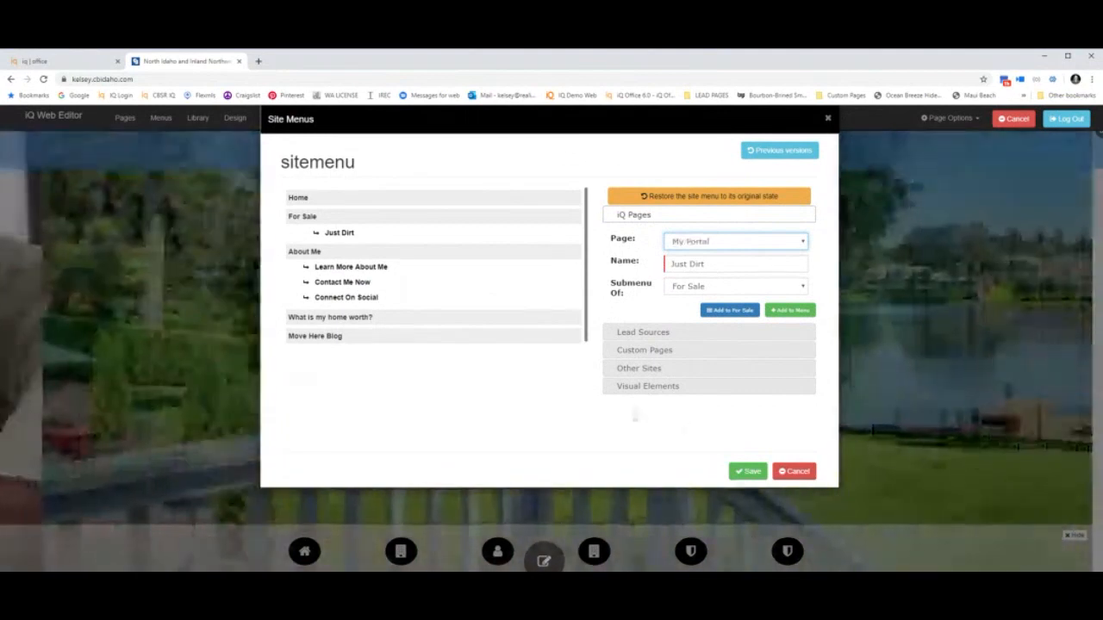
{"action": "left_click_drag", "start_coordinate": [668, 265], "coordinate": [706, 264]}
{"action": "type", "text": "Sae"}
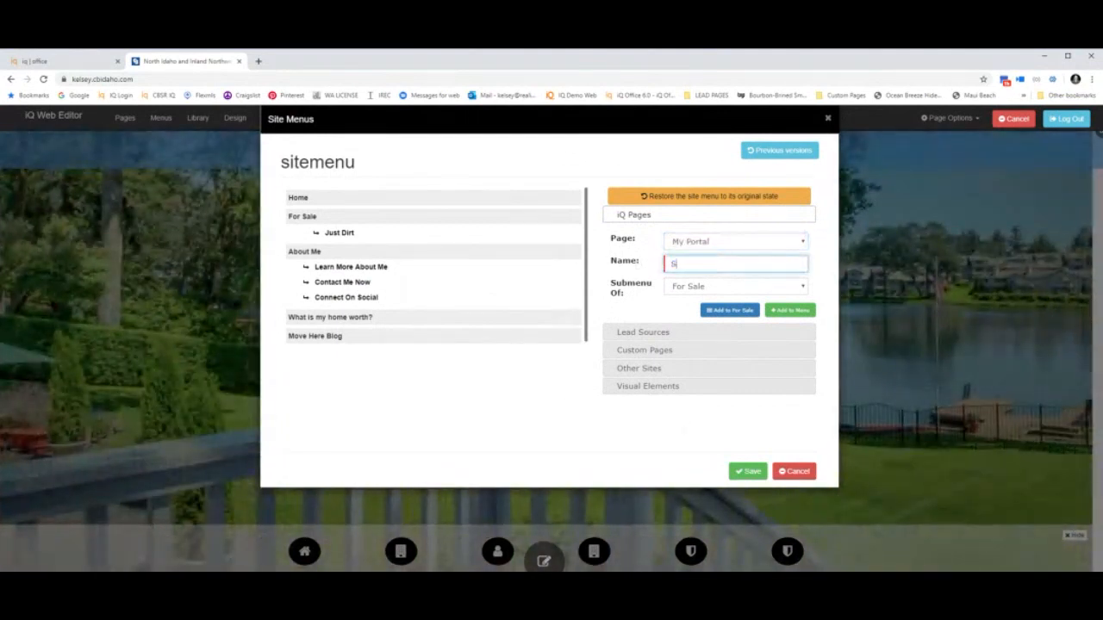
{"action": "type", "text": "e Your Searches"}
{"action": "left_click", "coordinate": [804, 311]}
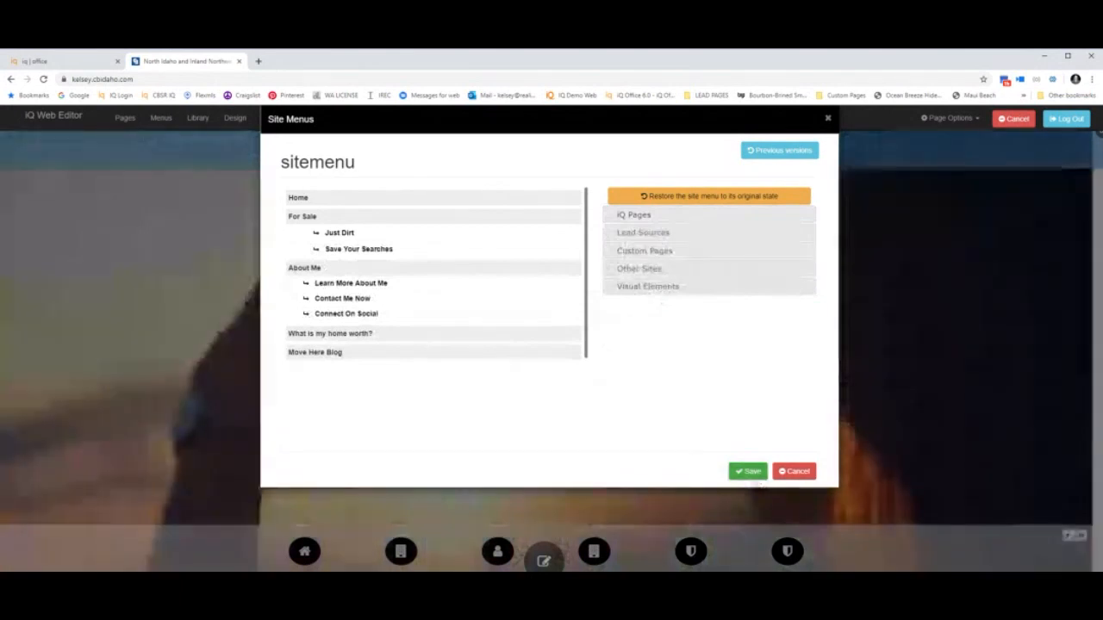
{"action": "left_click", "coordinate": [751, 475]}
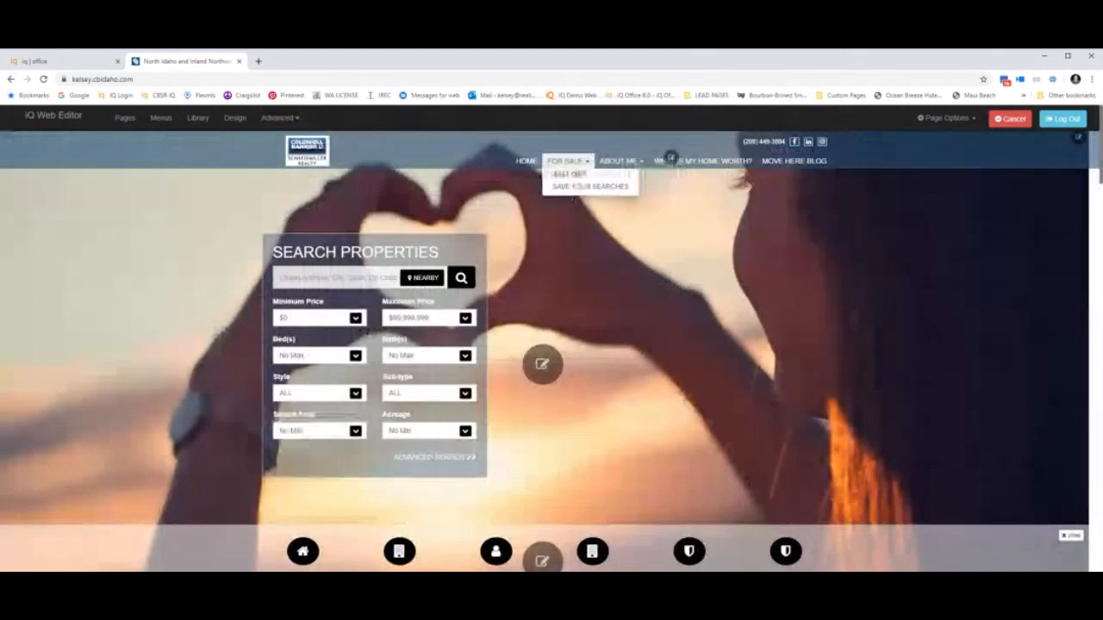
Link the 'hot new listings' custom page as 'New Listings' with Submenu Of set to None, then save the menu.
{"action": "left_click", "coordinate": [159, 120]}
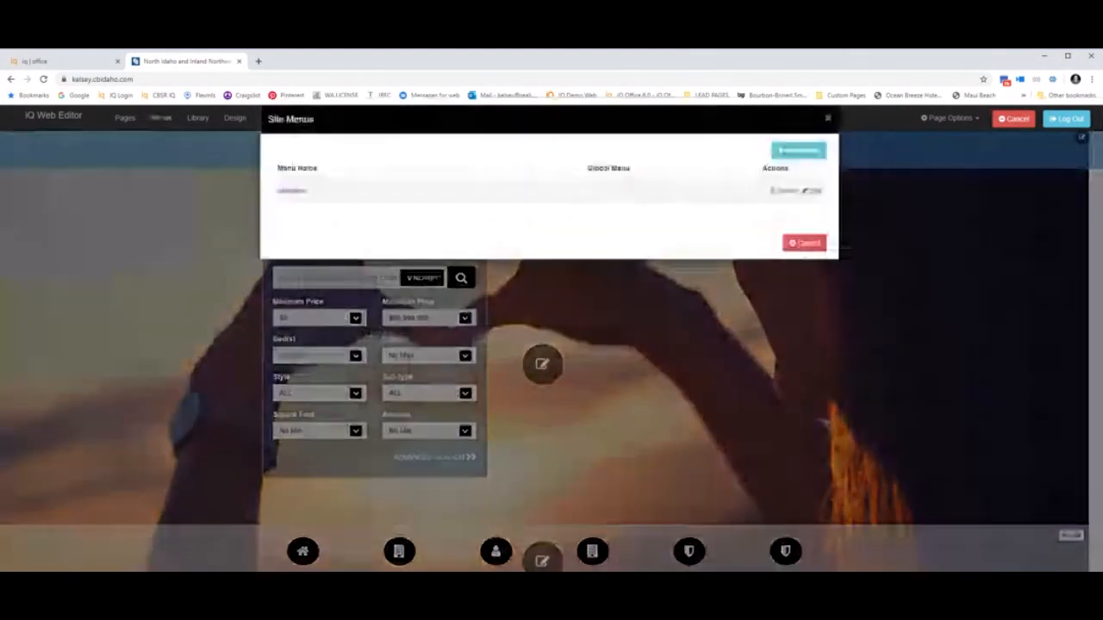
{"action": "left_click", "coordinate": [812, 191]}
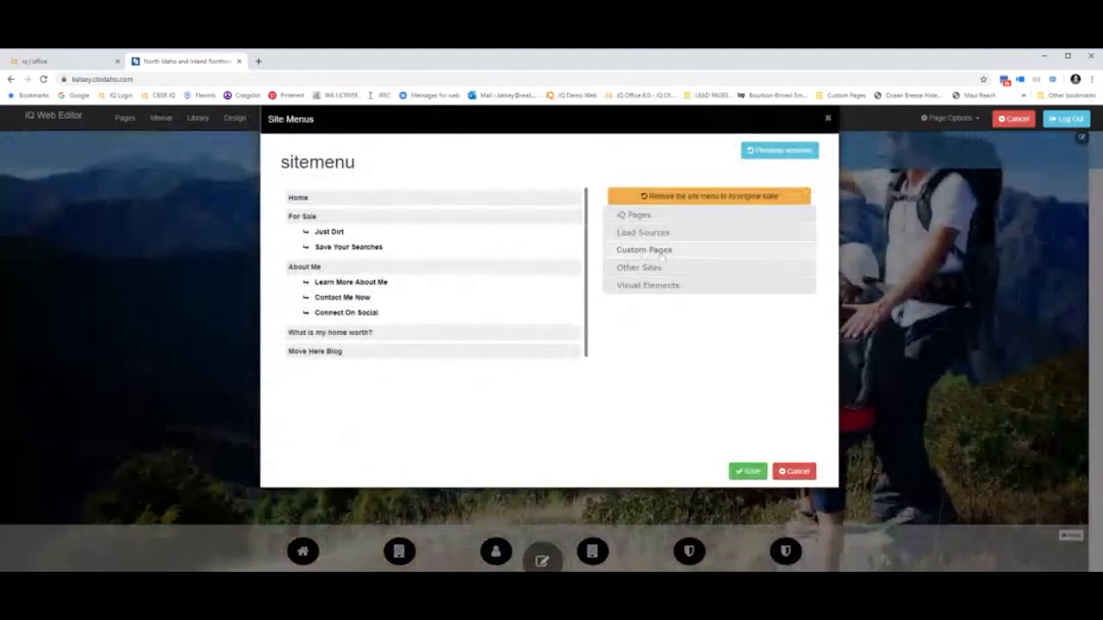
{"action": "left_click", "coordinate": [661, 250]}
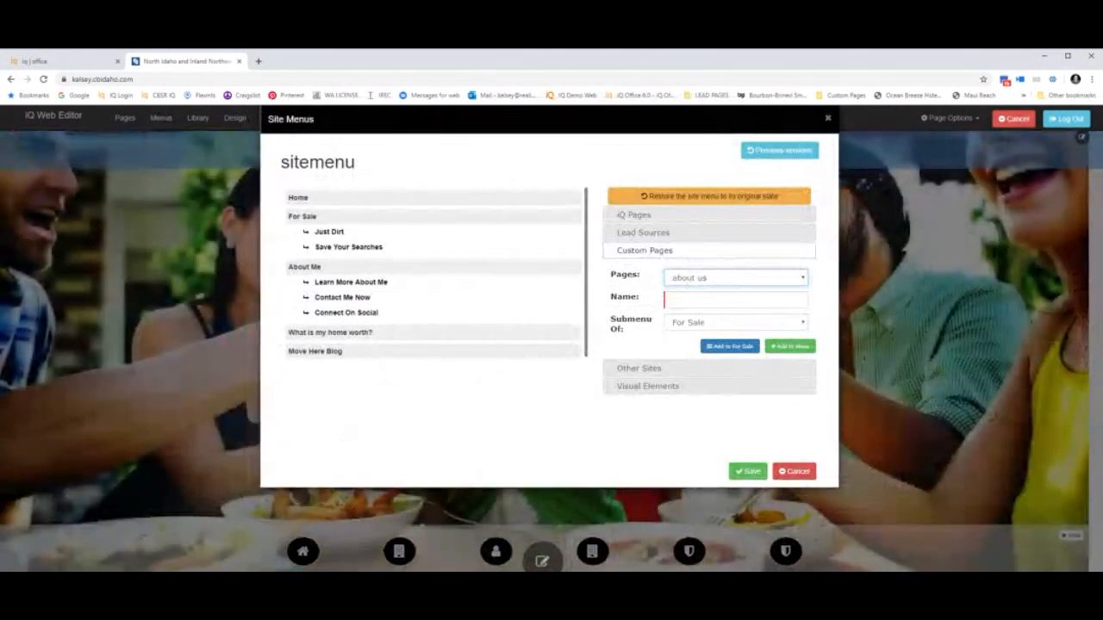
{"action": "left_click", "coordinate": [703, 289]}
{"action": "key", "text": "Tab"}
{"action": "type", "text": "New Listings"}
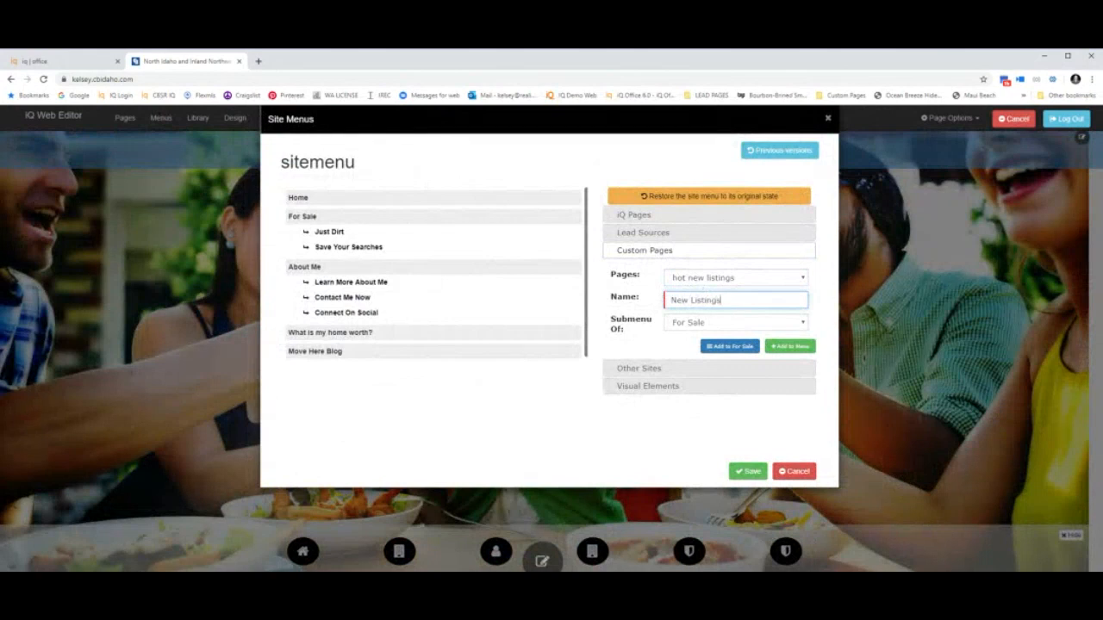
{"action": "key", "text": "Tab"}
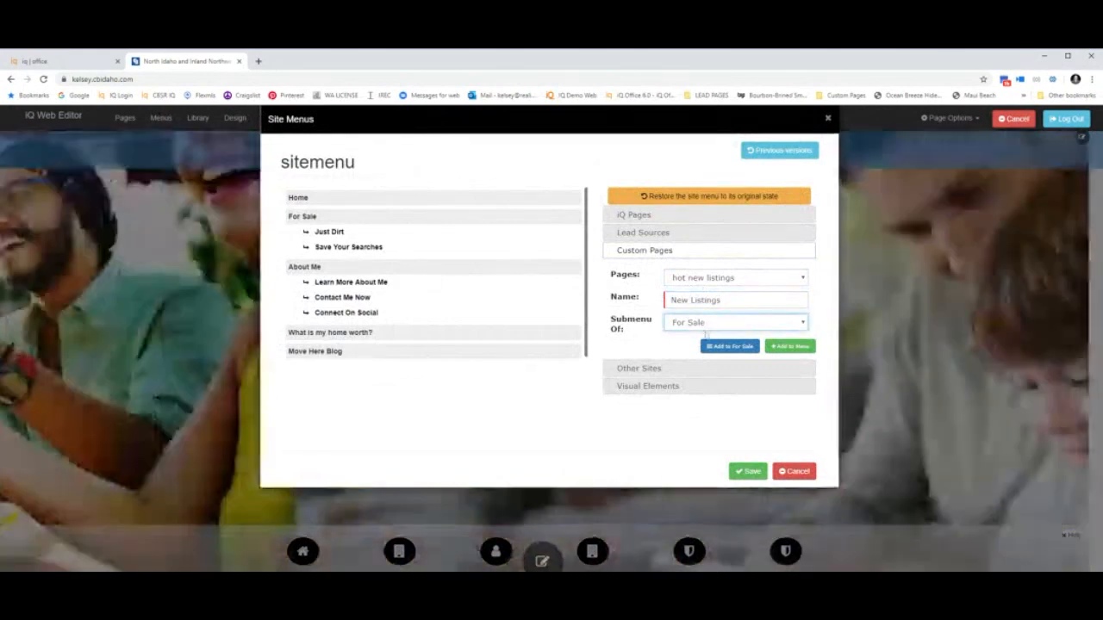
{"action": "left_click", "coordinate": [706, 338]}
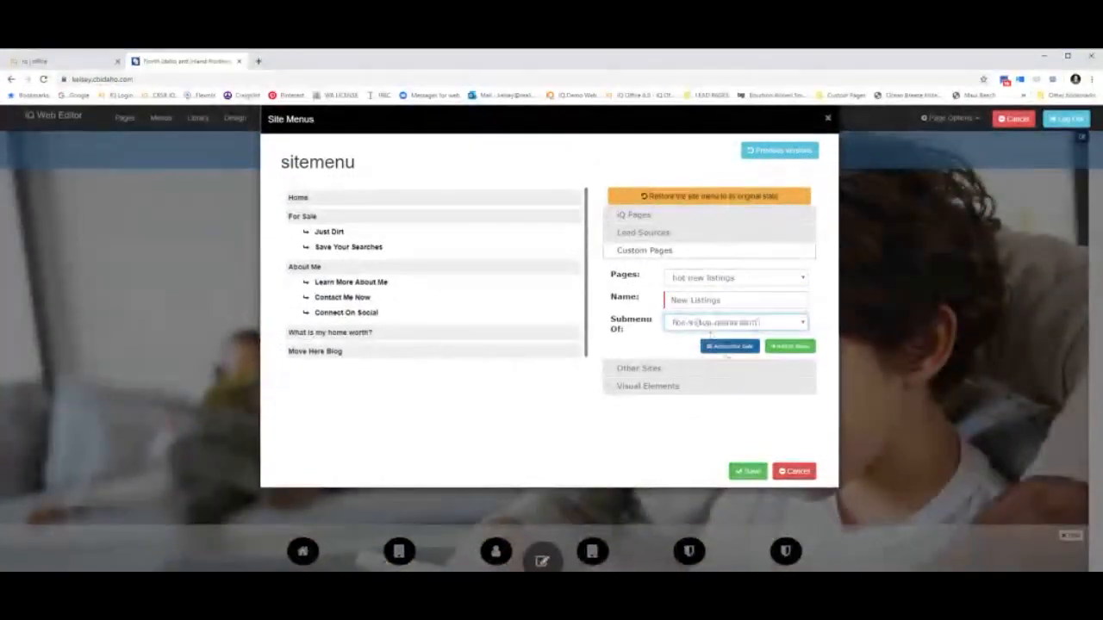
{"action": "left_click", "coordinate": [794, 345]}
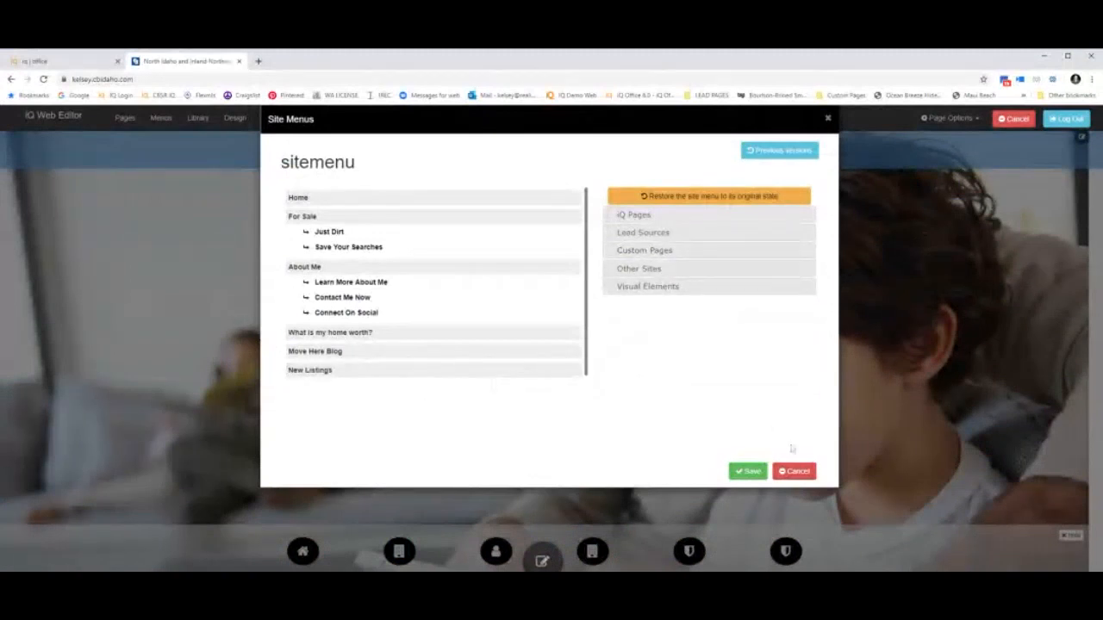
{"action": "left_click", "coordinate": [757, 476]}
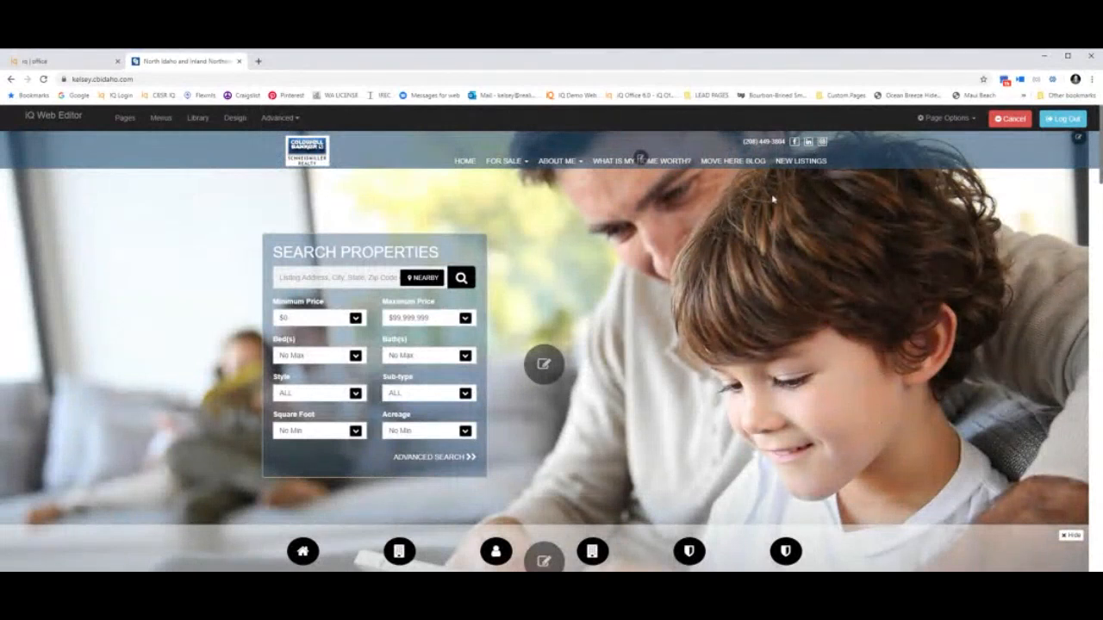
Open My Info from the About Me menu, scroll through it, then switch to the iQ Office tab.
{"action": "left_click", "coordinate": [556, 164]}
{"action": "left_click", "coordinate": [560, 180]}
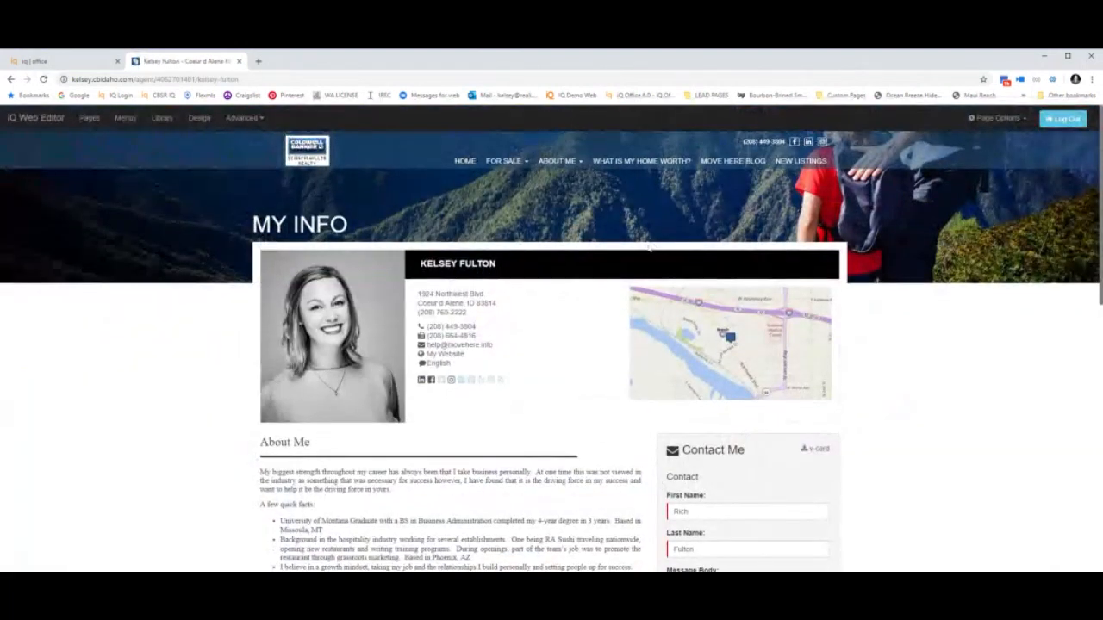
{"action": "scroll", "coordinate": [650, 248], "scroll_direction": "down", "scroll_amount": 5}
{"action": "scroll", "coordinate": [649, 249], "scroll_direction": "up", "scroll_amount": 5}
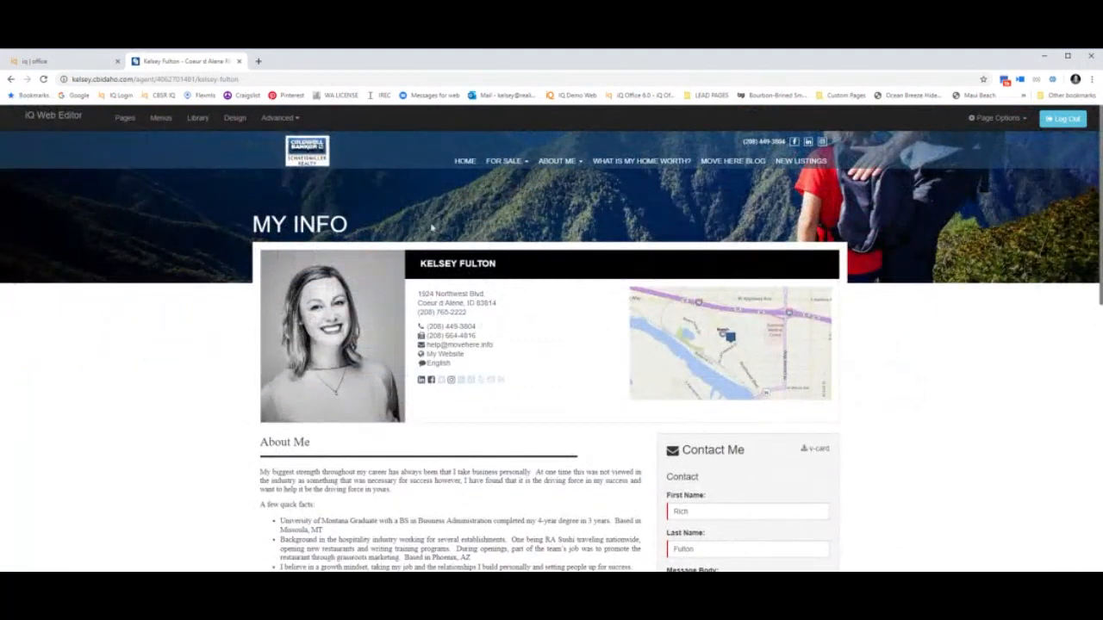
{"action": "left_click", "coordinate": [33, 62]}
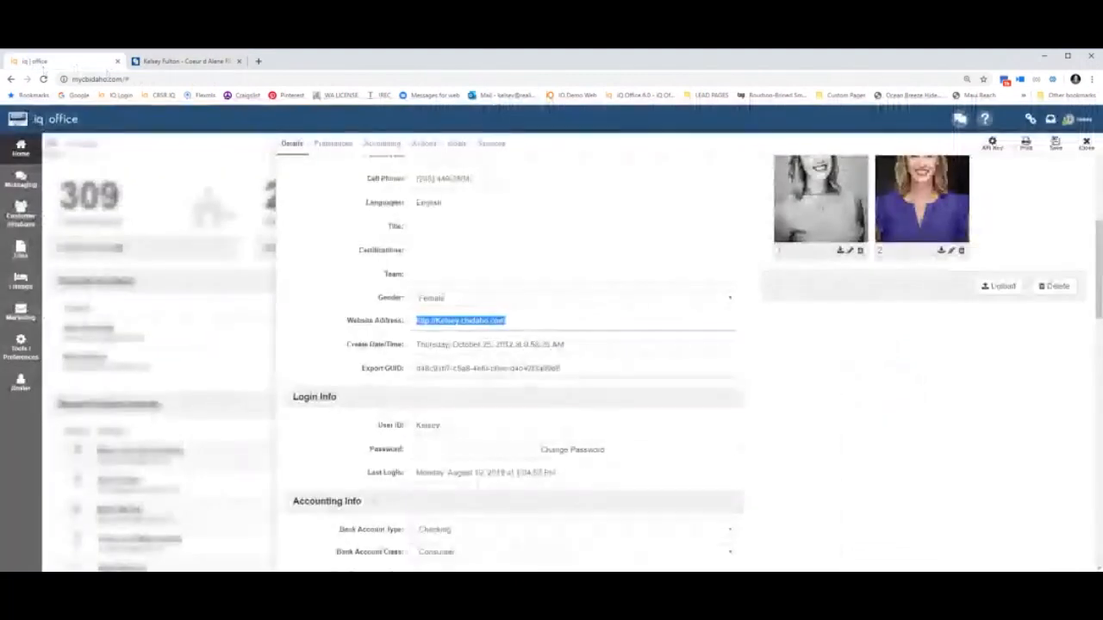
Locate the Profiles section holding the agent's About Me text in the iQ Office Agent Info form.
{"action": "scroll", "coordinate": [593, 217], "scroll_direction": "up", "scroll_amount": 5}
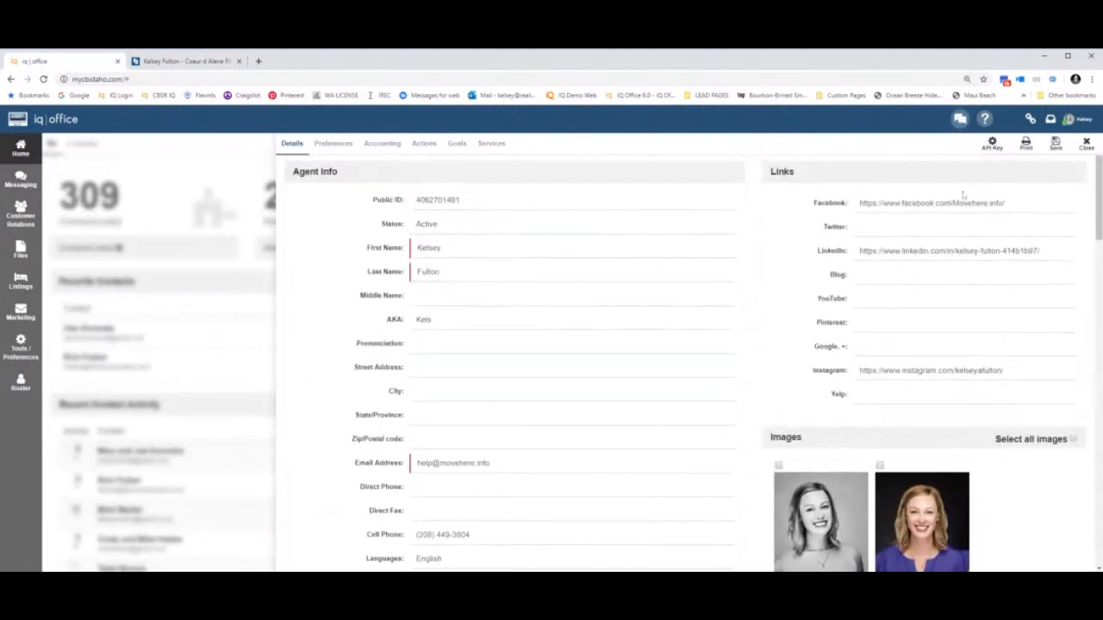
{"action": "left_click", "coordinate": [217, 62]}
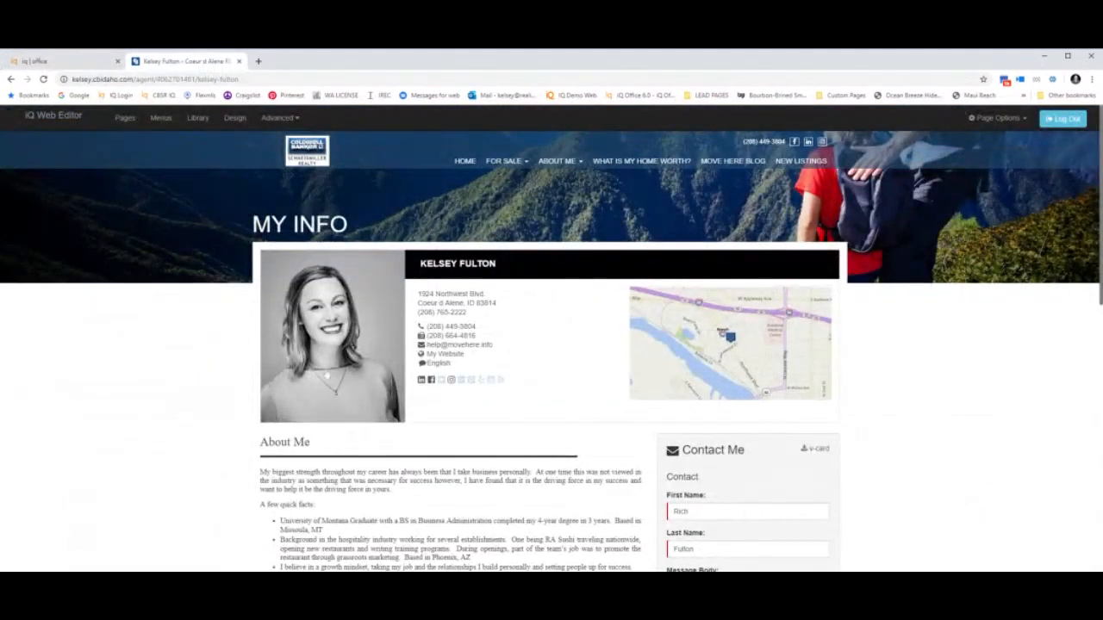
{"action": "left_click", "coordinate": [83, 67]}
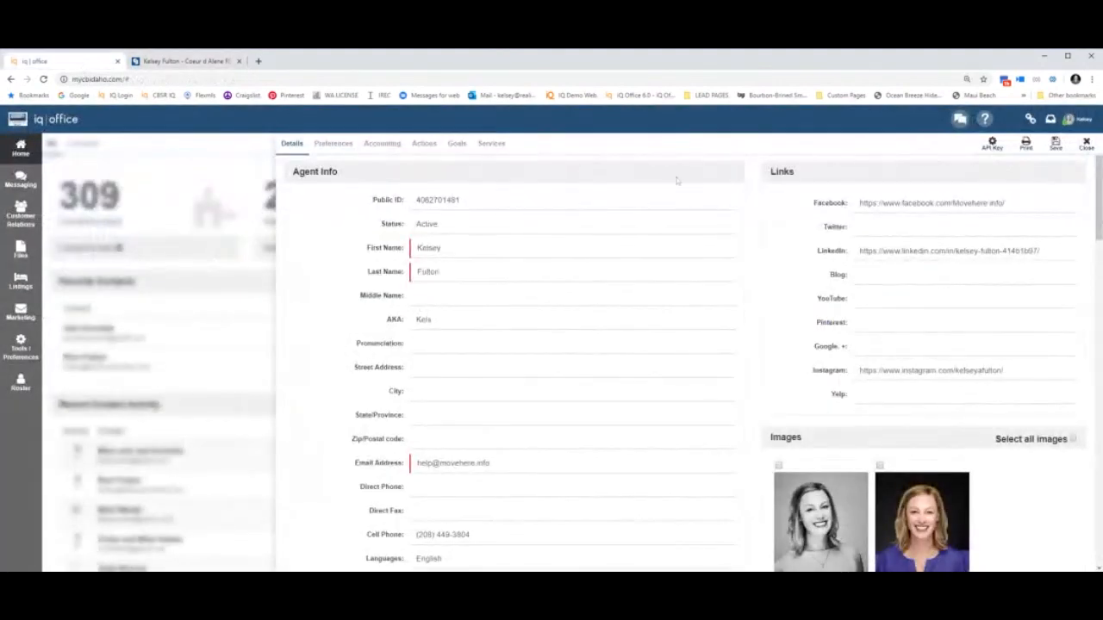
{"action": "scroll", "coordinate": [753, 253], "scroll_direction": "down", "scroll_amount": 15}
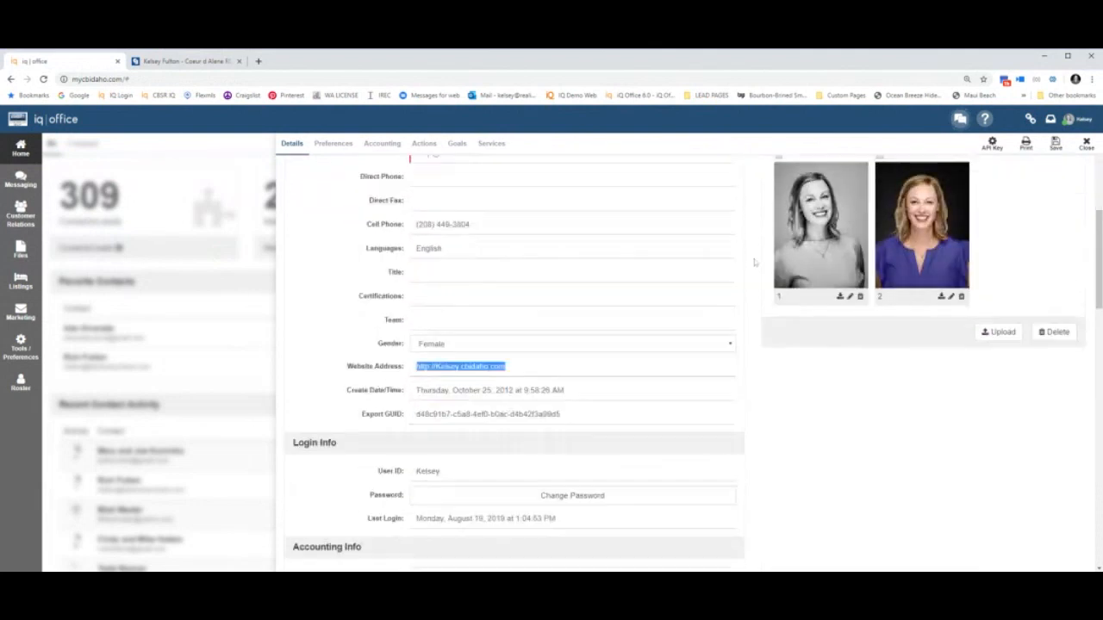
{"action": "scroll", "coordinate": [753, 262], "scroll_direction": "down", "scroll_amount": 10}
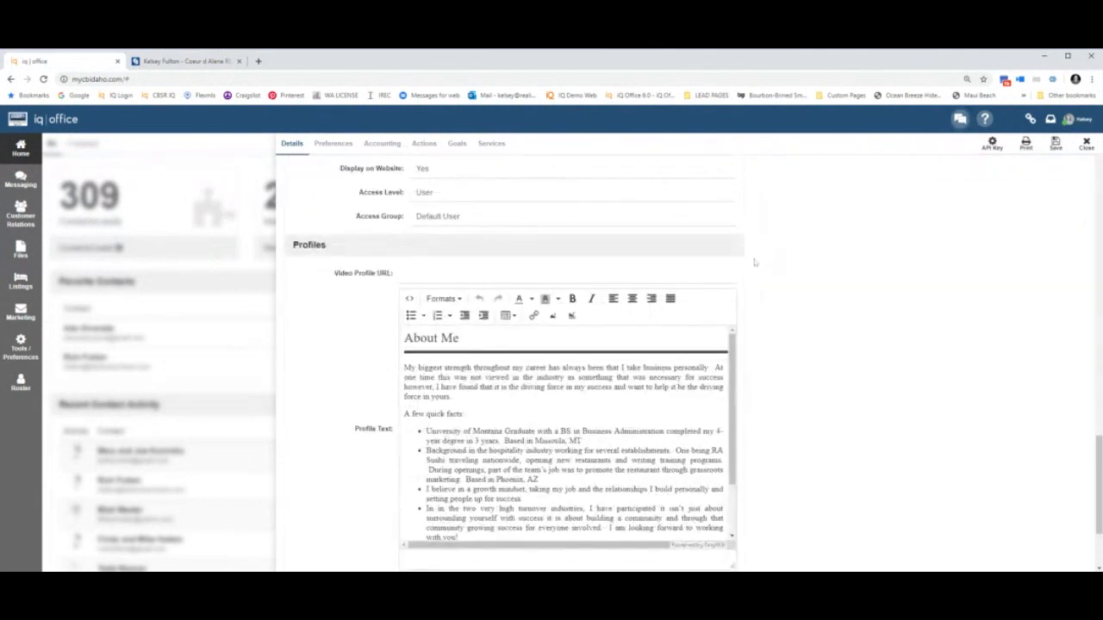
{"action": "left_click_drag", "start_coordinate": [295, 194], "coordinate": [343, 198]}
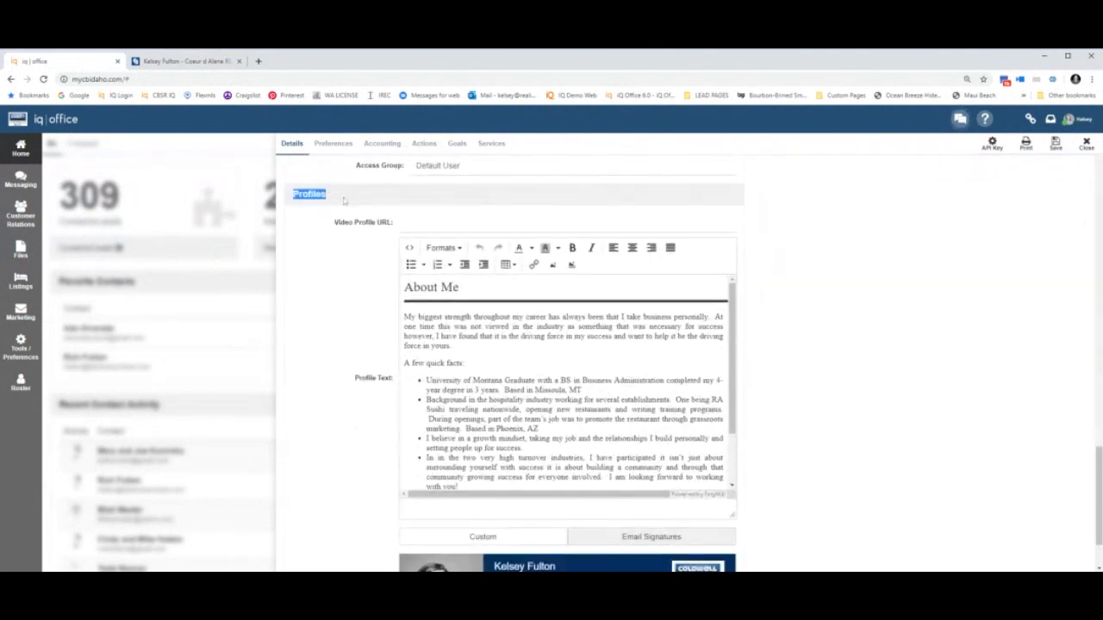
Compare it with the About Me bio on the website's My Info page.
{"action": "left_click", "coordinate": [166, 68]}
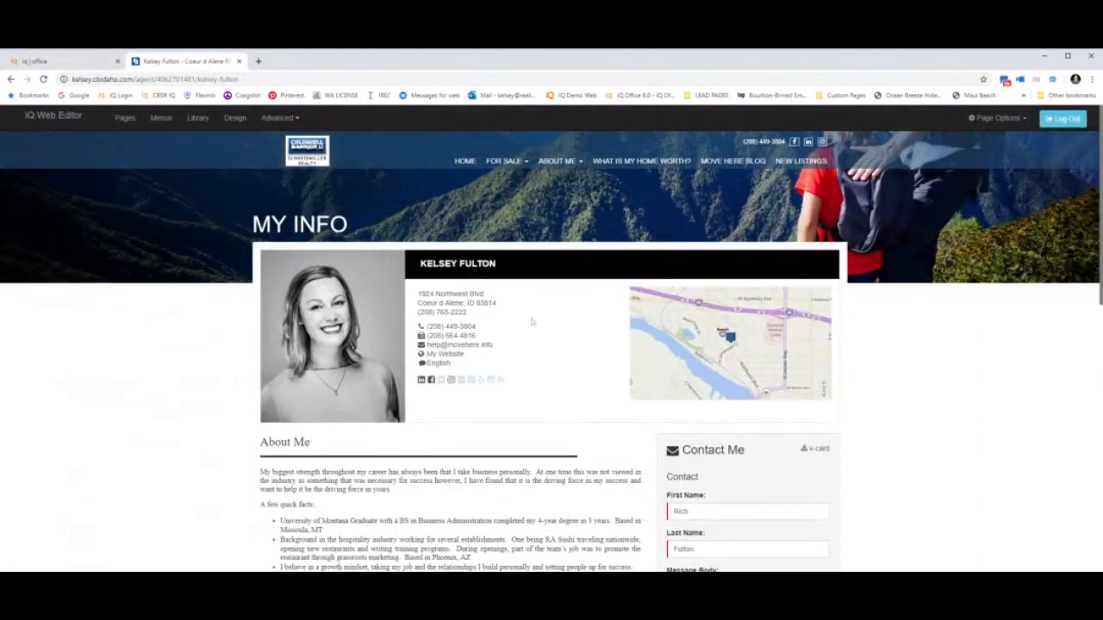
{"action": "scroll", "coordinate": [416, 439], "scroll_direction": "down", "scroll_amount": 3}
{"action": "scroll", "coordinate": [415, 439], "scroll_direction": "up", "scroll_amount": 3}
{"action": "left_click", "coordinate": [89, 62]}
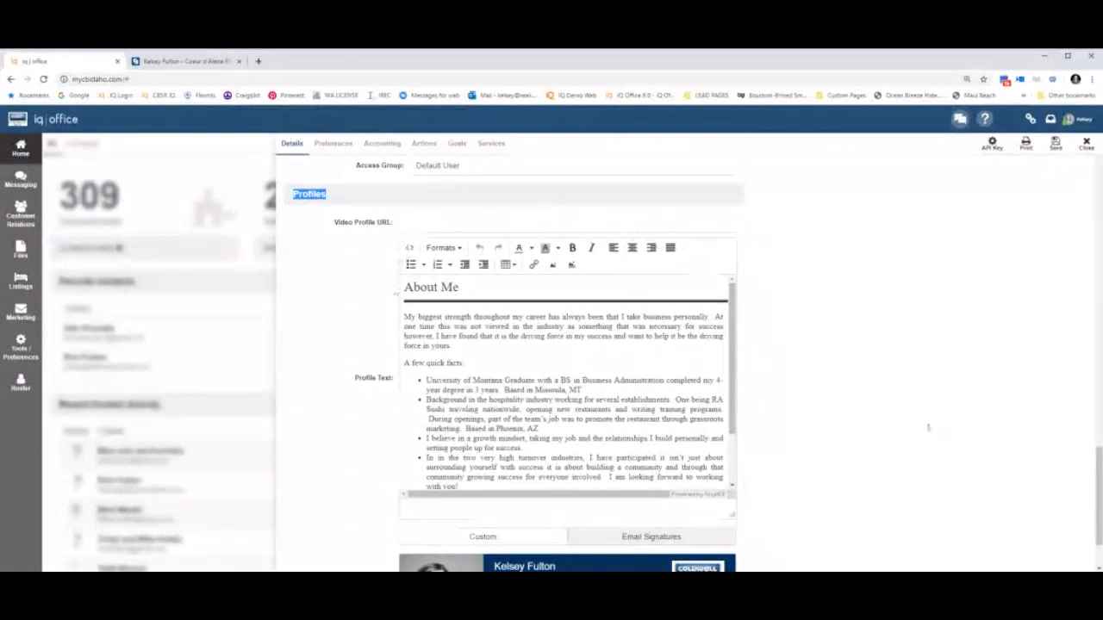
{"action": "left_click", "coordinate": [1080, 123]}
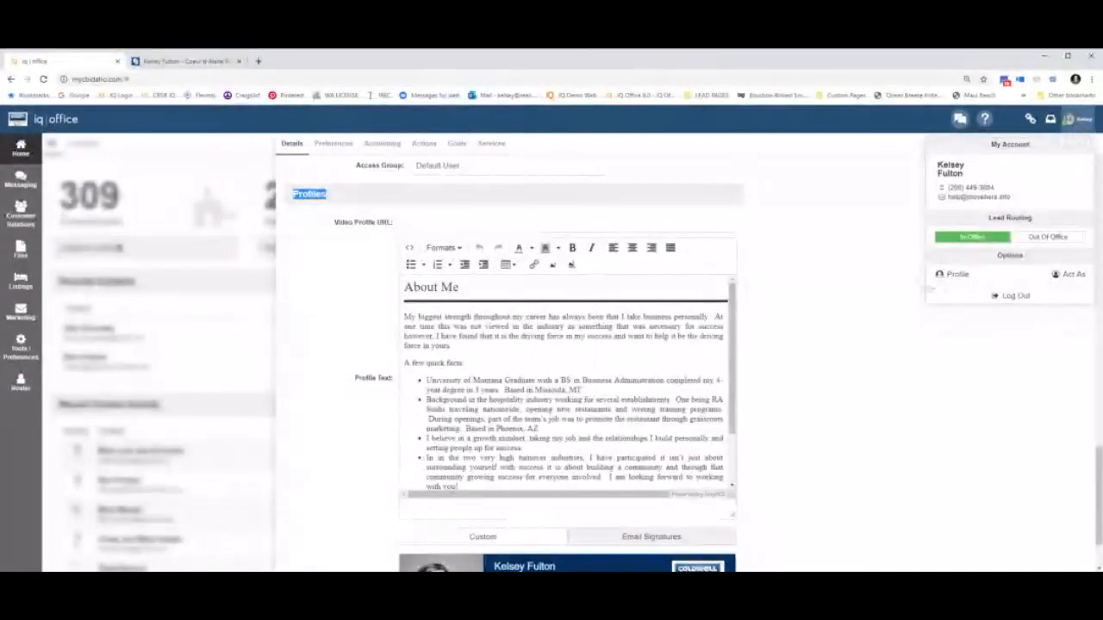
{"action": "left_click", "coordinate": [802, 308]}
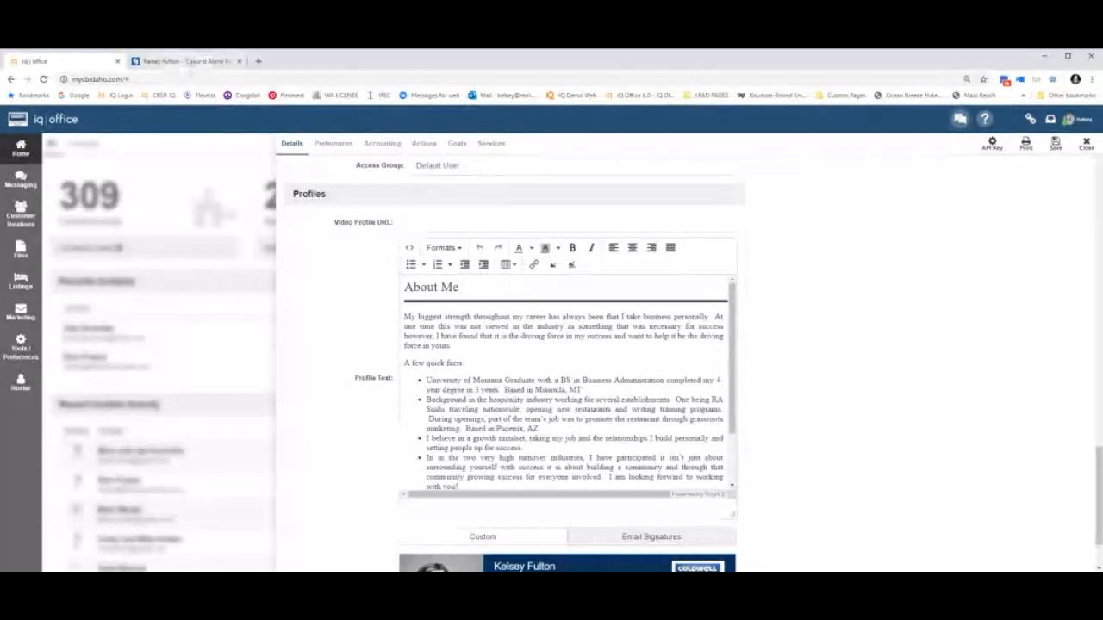
{"action": "left_click", "coordinate": [188, 62]}
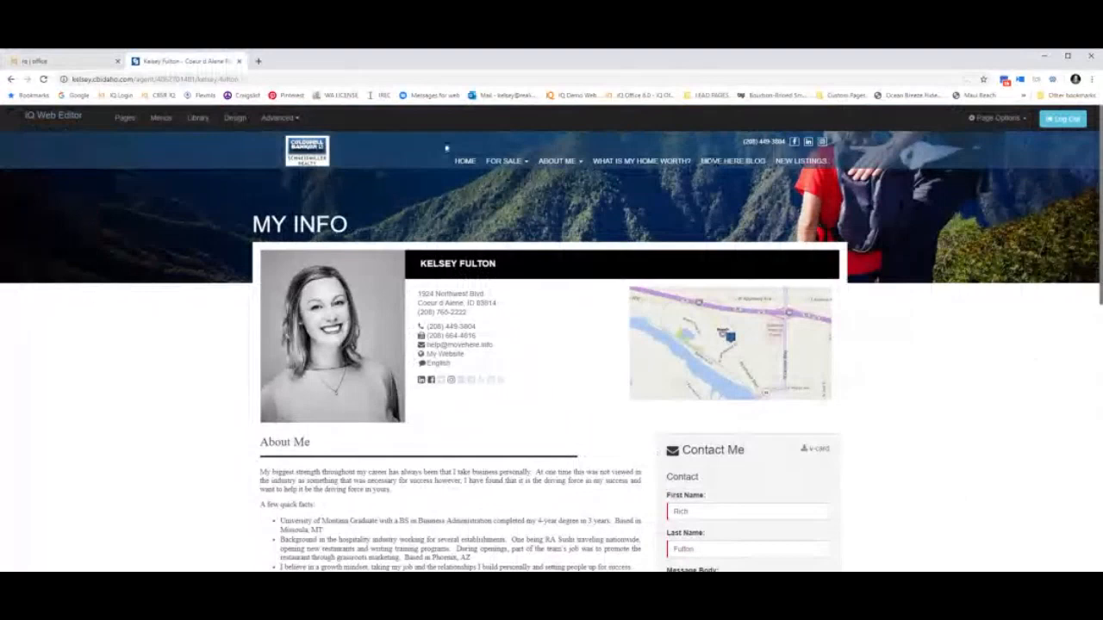
Return to the website's home page from the HOME link in the site navigation.
{"action": "left_click", "coordinate": [465, 171]}
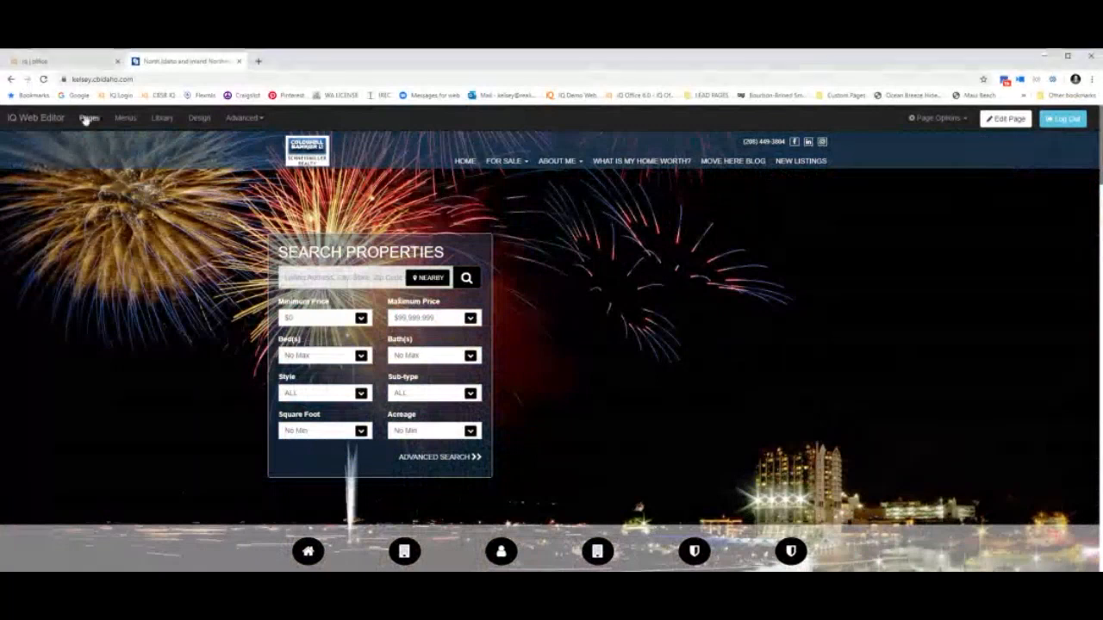
Back on the website, open Page Manager and start a New Page to see Standard Templates 1–8.
{"action": "left_click", "coordinate": [80, 63]}
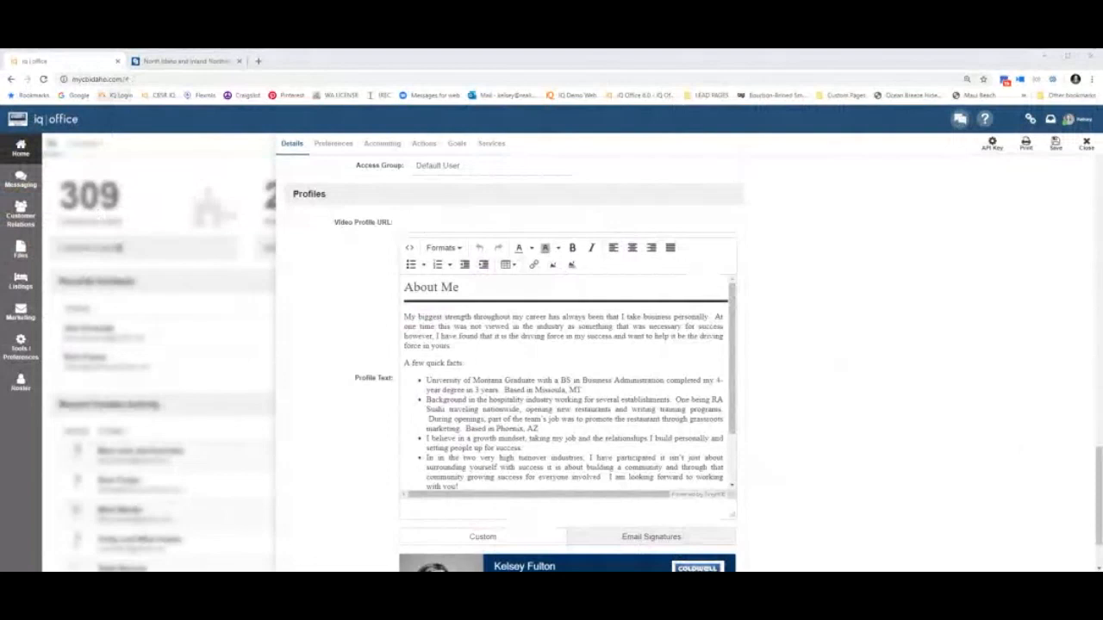
{"action": "left_click", "coordinate": [186, 61]}
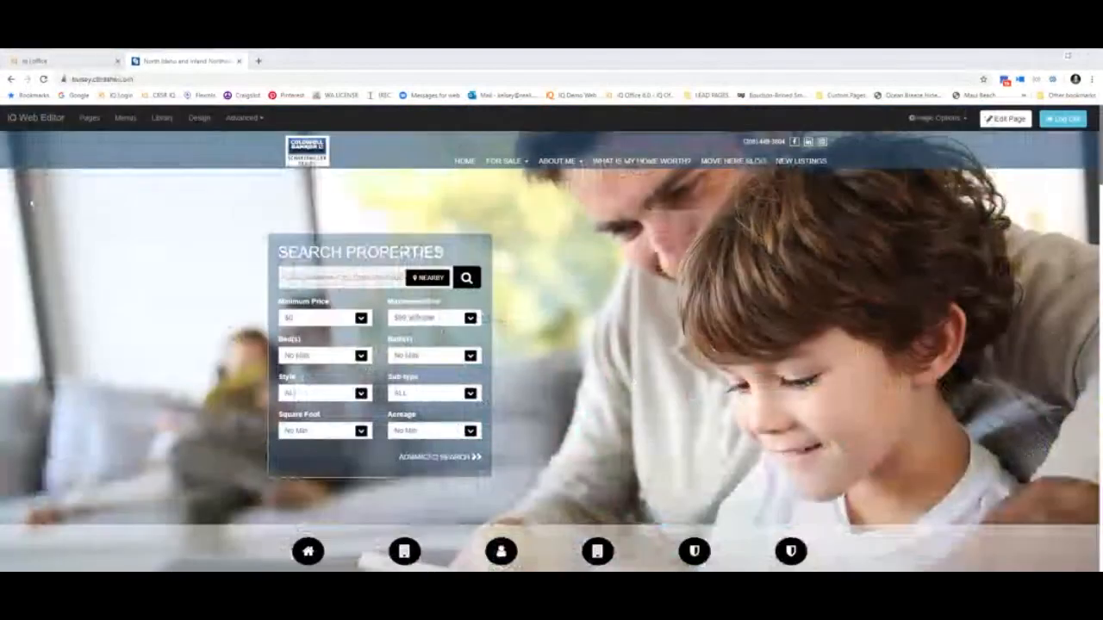
{"action": "left_click", "coordinate": [90, 120]}
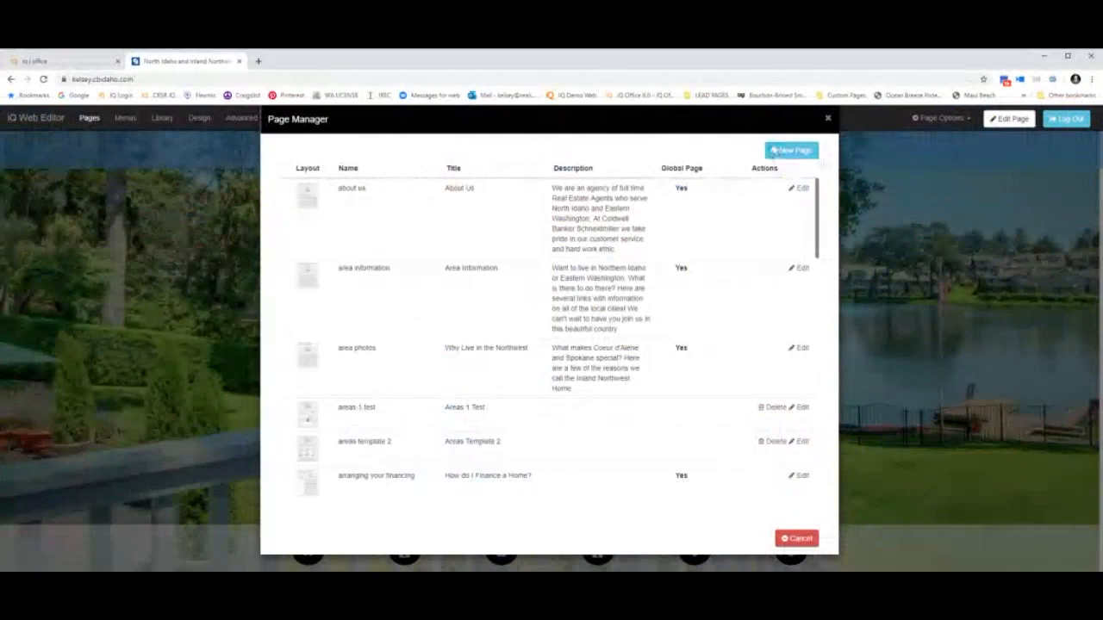
{"action": "left_click", "coordinate": [794, 151]}
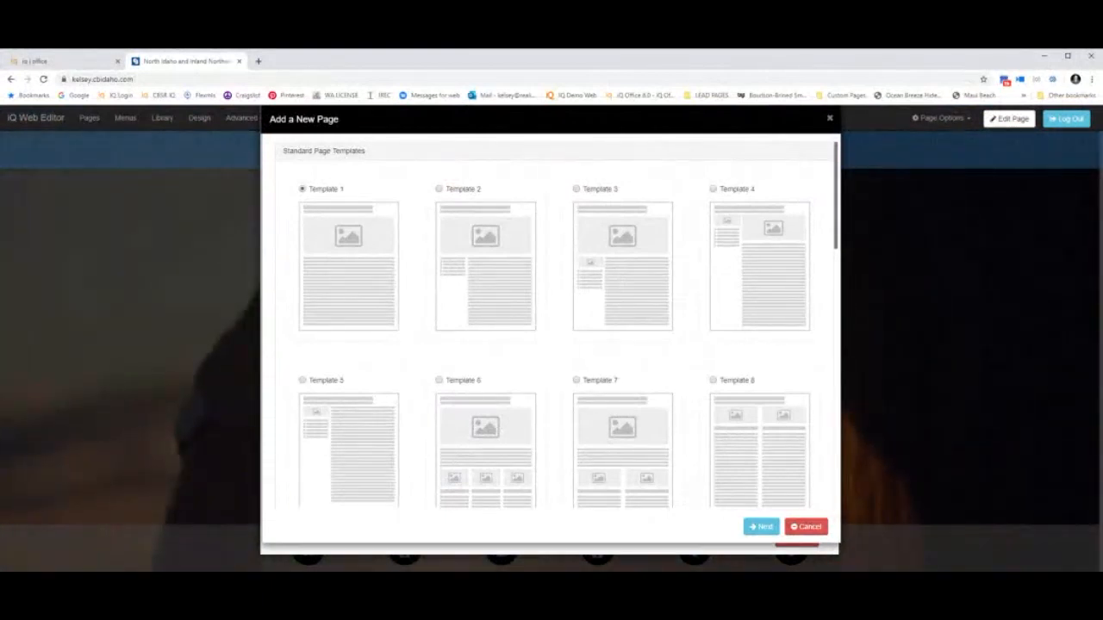
Scroll the Add a New Page dialog down to the Dynamic Page Templates: Listings, Areas, Agents, Classes, Showcase, Luxury, Kiosk.
{"action": "scroll", "coordinate": [444, 221], "scroll_direction": "down", "scroll_amount": 2}
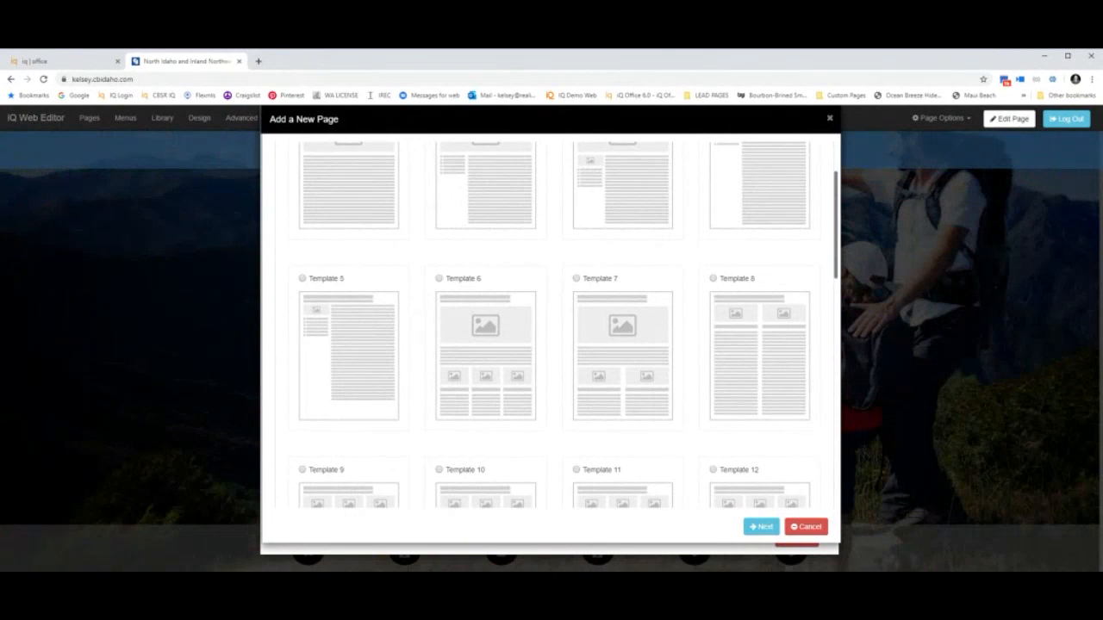
{"action": "scroll", "coordinate": [552, 327], "scroll_direction": "down", "scroll_amount": 3}
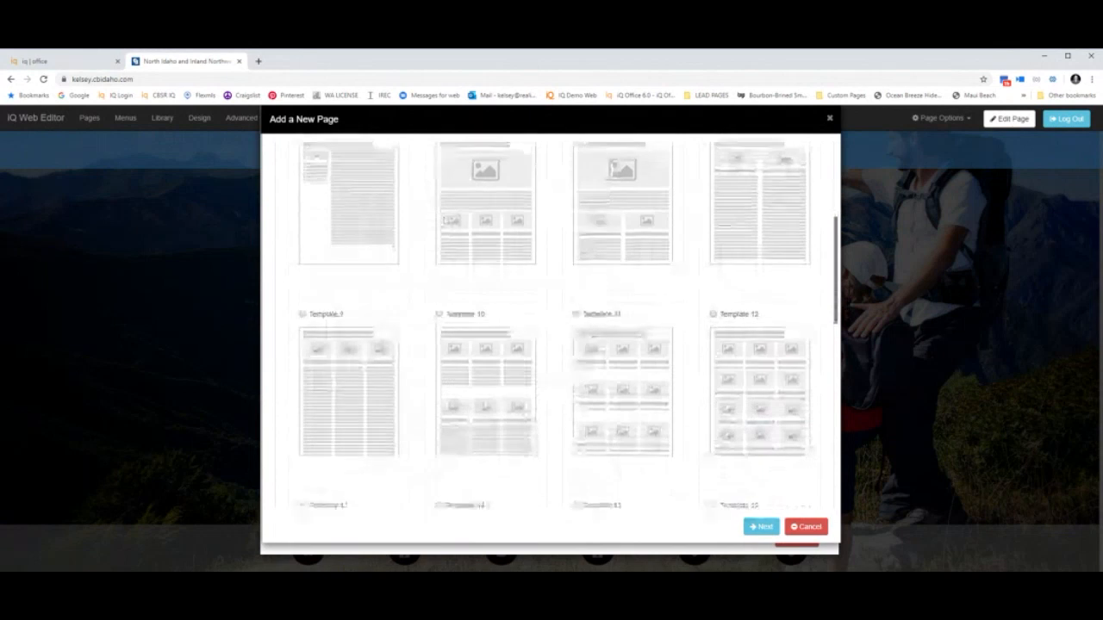
{"action": "scroll", "coordinate": [623, 500], "scroll_direction": "down", "scroll_amount": 1}
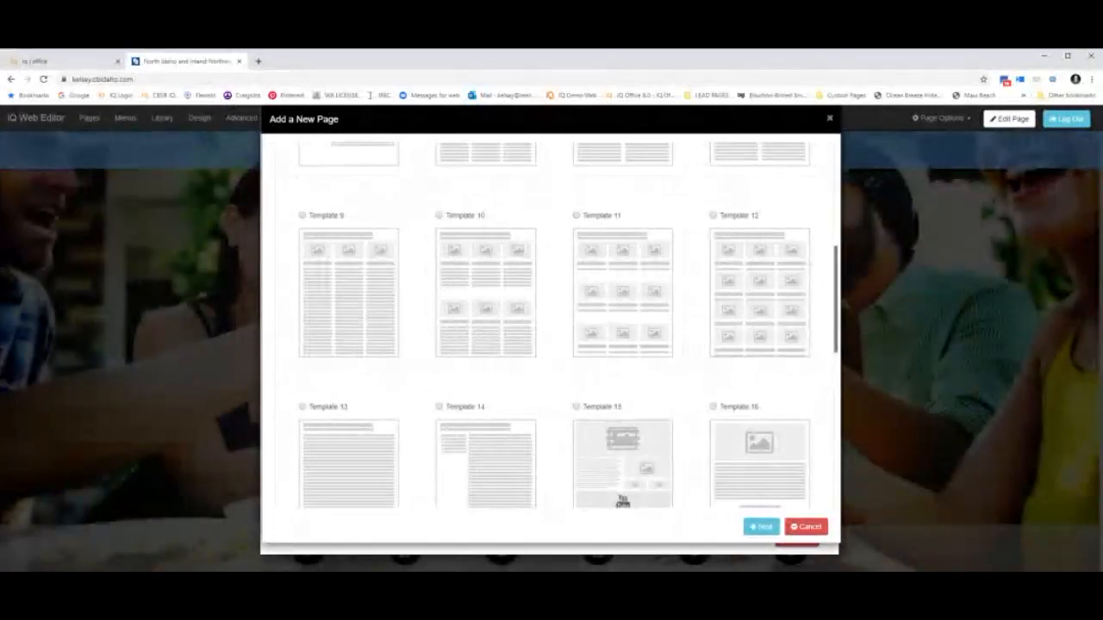
{"action": "scroll", "coordinate": [728, 326], "scroll_direction": "down", "scroll_amount": 5}
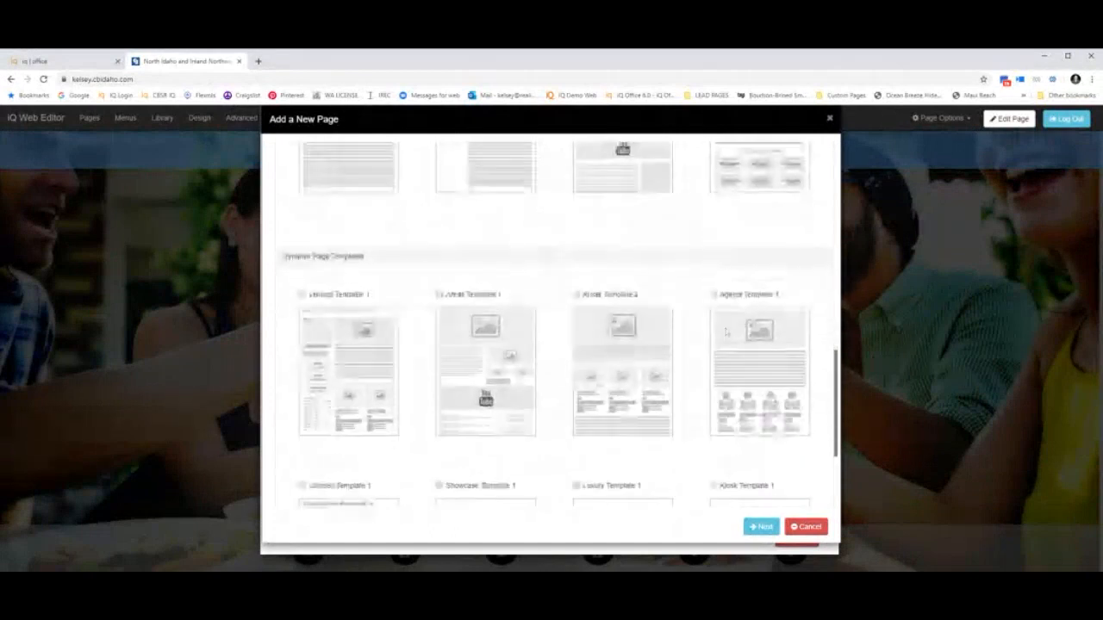
{"action": "scroll", "coordinate": [517, 366], "scroll_direction": "down", "scroll_amount": 3}
{"action": "scroll", "coordinate": [500, 370], "scroll_direction": "up", "scroll_amount": 2}
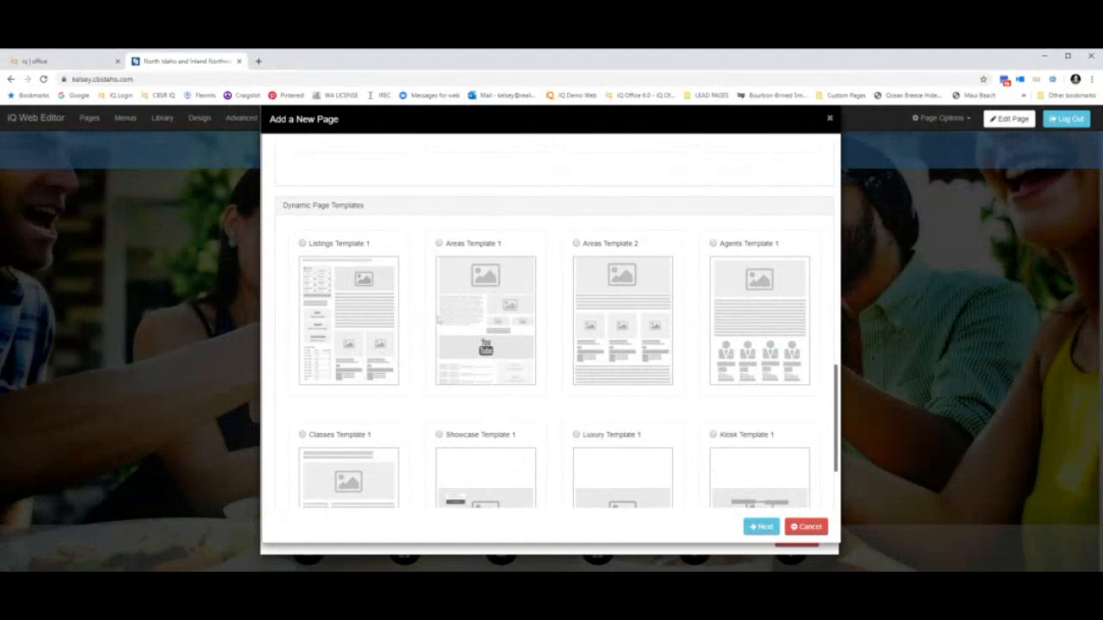
{"action": "scroll", "coordinate": [601, 385], "scroll_direction": "down", "scroll_amount": 2}
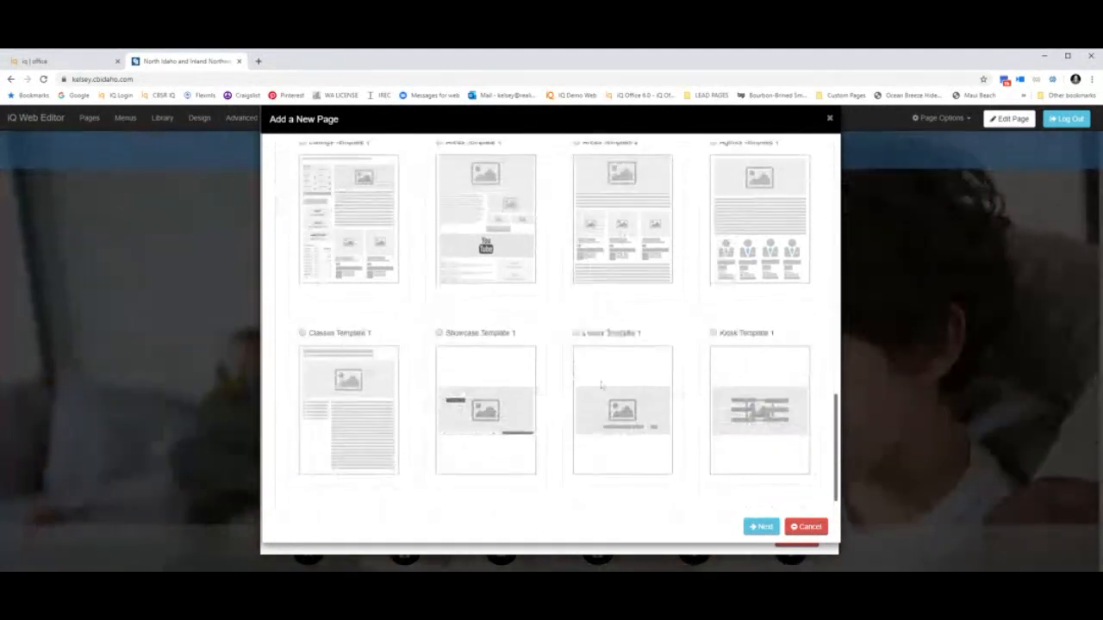
{"action": "scroll", "coordinate": [522, 387], "scroll_direction": "up", "scroll_amount": 2}
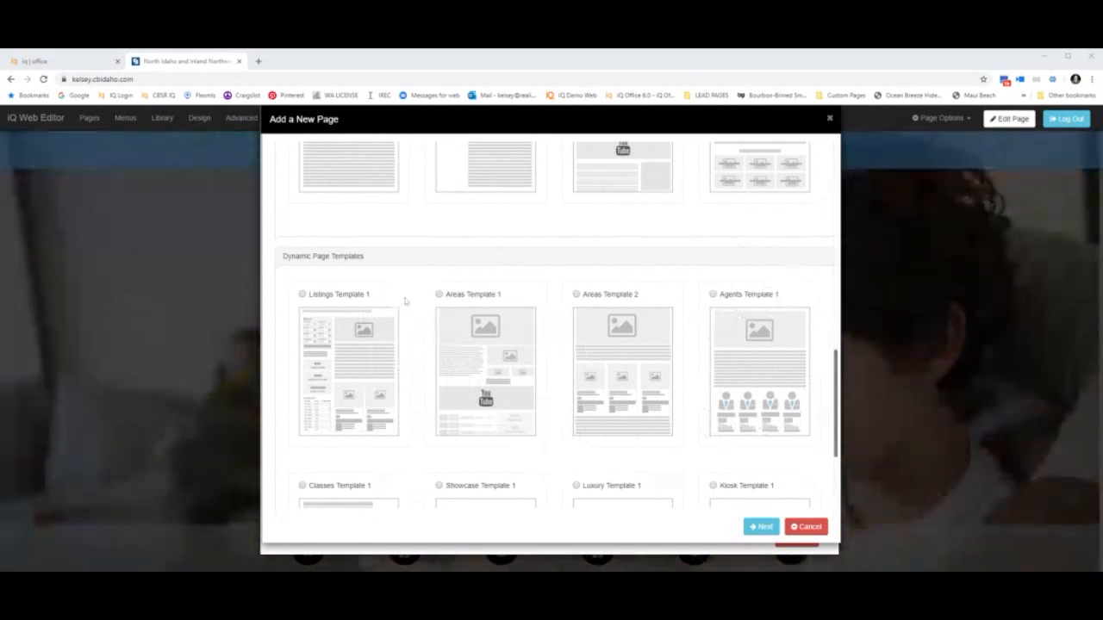
Choose Areas Template 1 as the new page's layout and move on to its details form.
{"action": "left_click", "coordinate": [438, 294]}
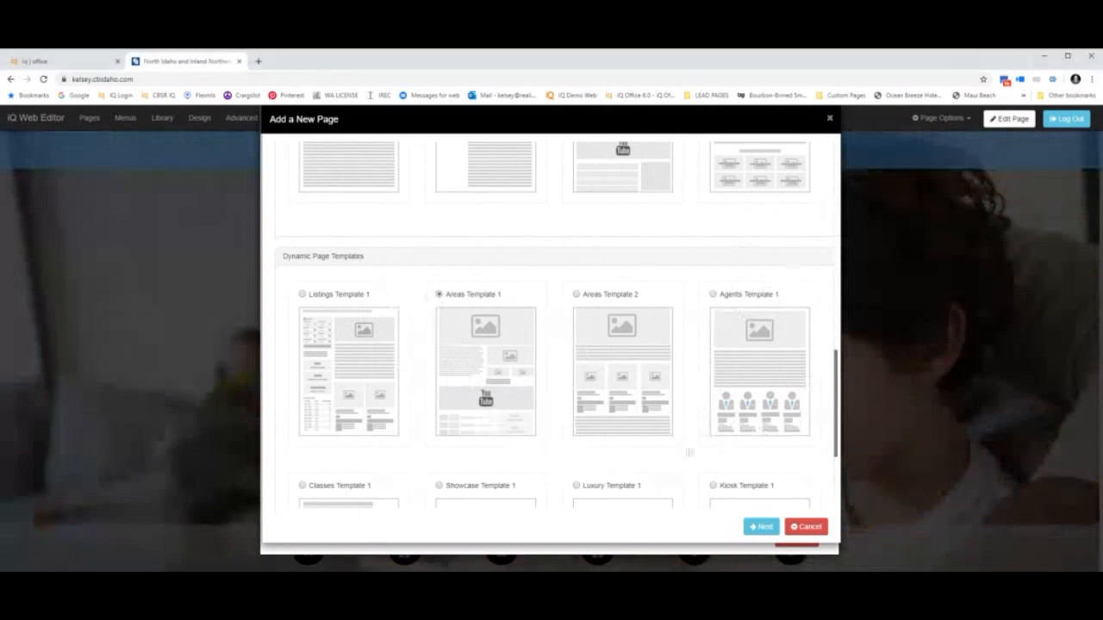
{"action": "left_click", "coordinate": [762, 527]}
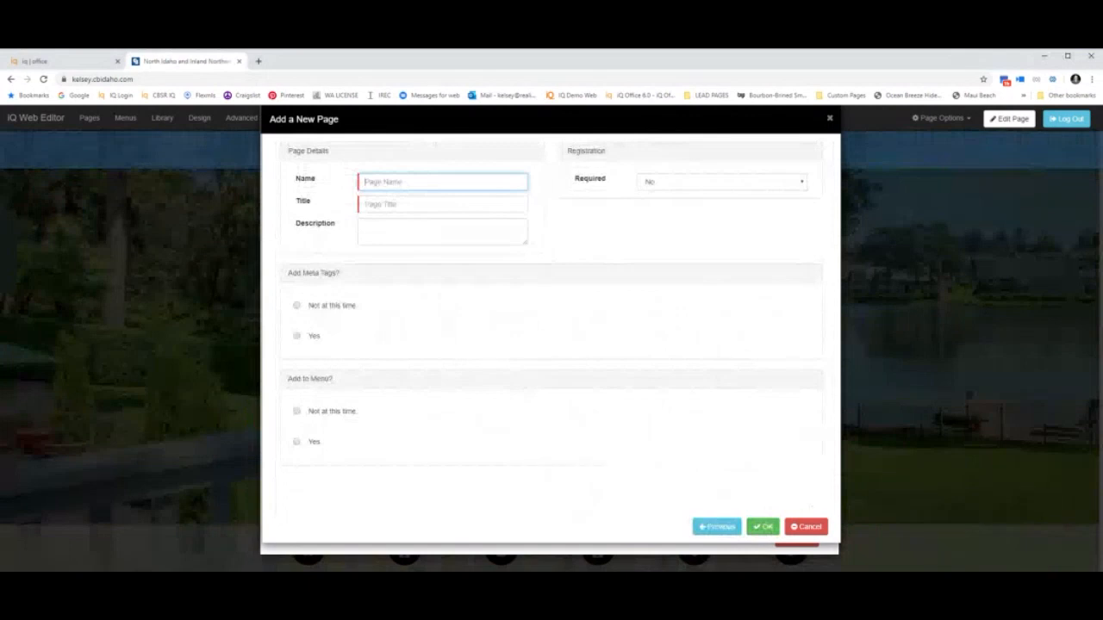
{"action": "type", "text": "Pagication made ea"}
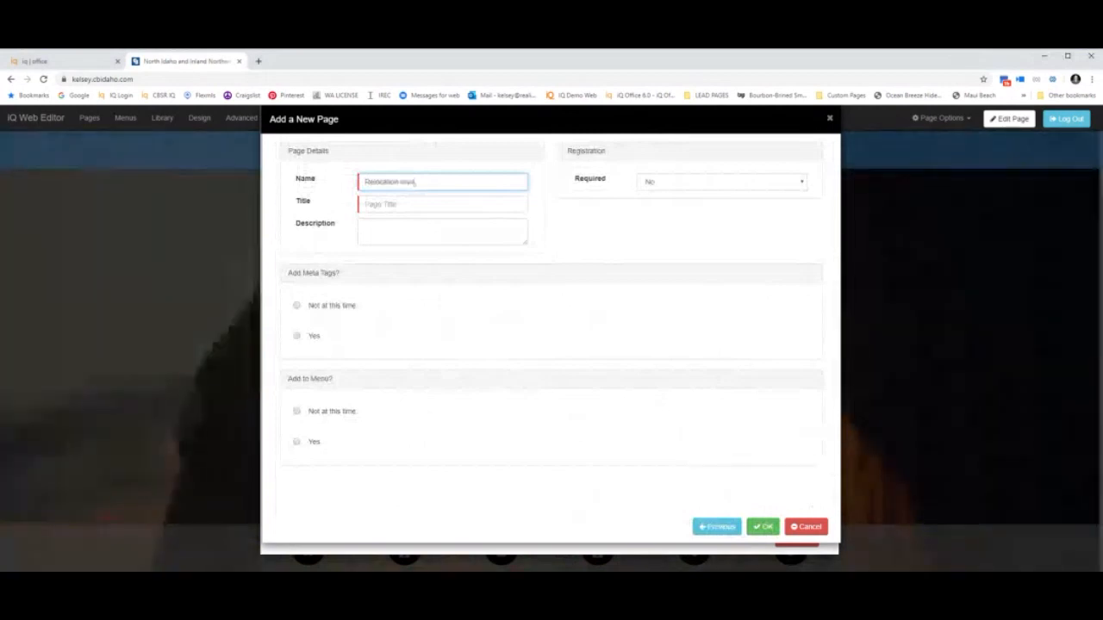
{"action": "type", "text": "ent Projecties"}
{"action": "key", "text": "Tab"}
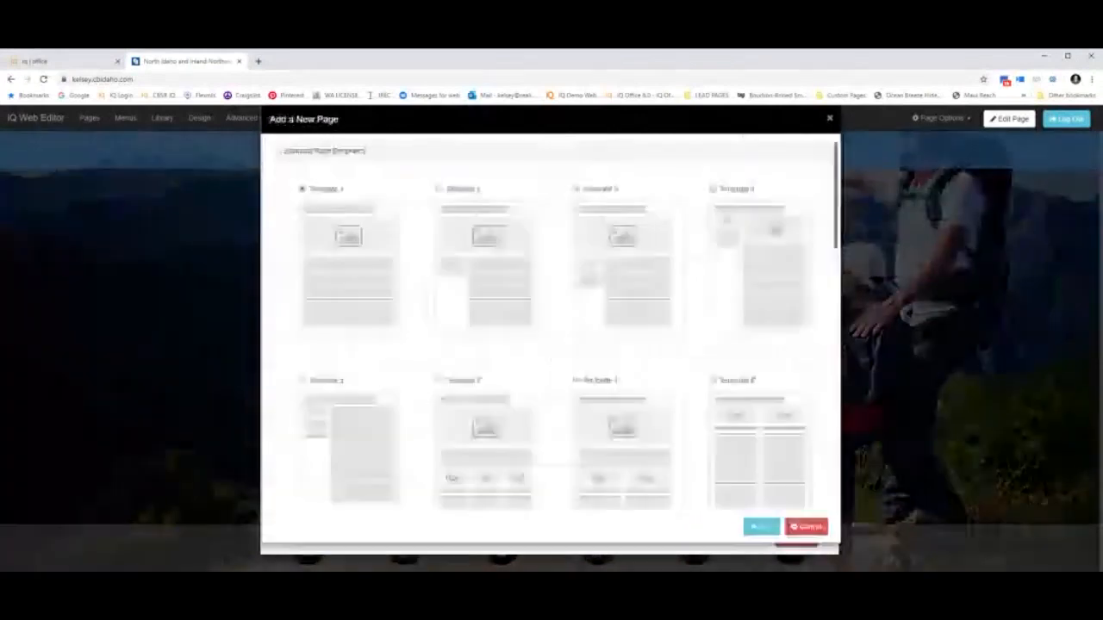
{"action": "scroll", "coordinate": [497, 426], "scroll_direction": "down", "scroll_amount": 10}
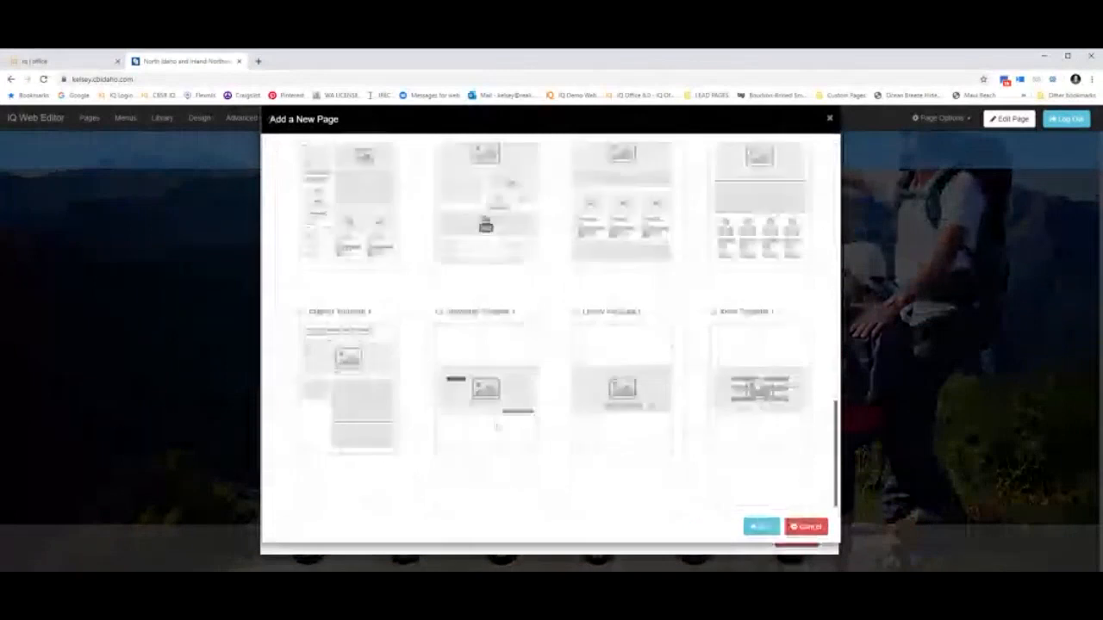
{"action": "scroll", "coordinate": [497, 425], "scroll_direction": "up", "scroll_amount": 3}
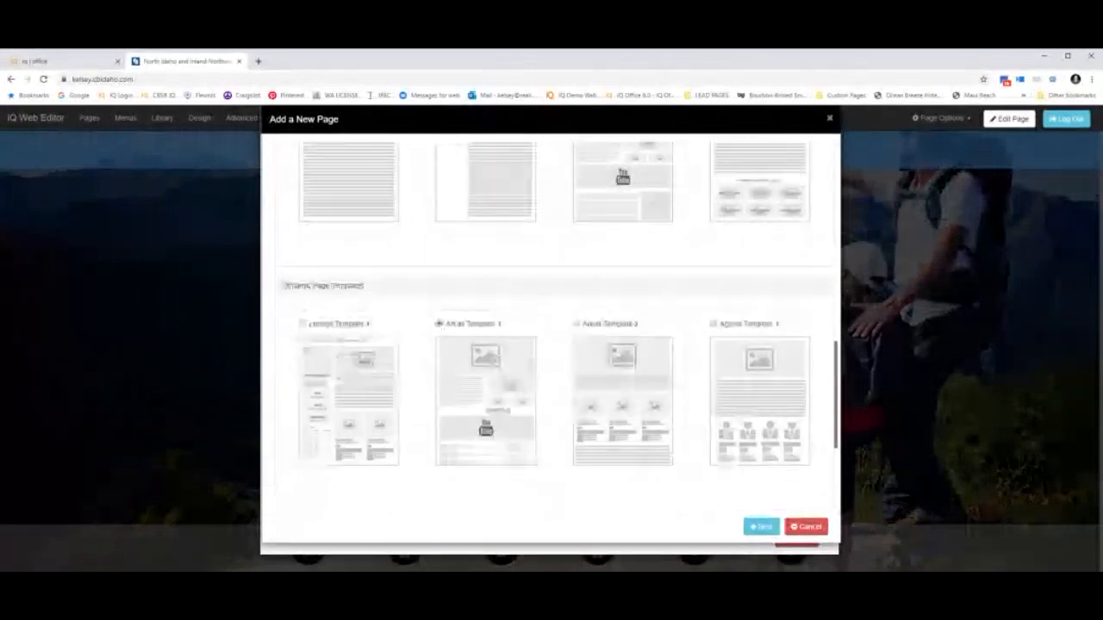
{"action": "left_click", "coordinate": [761, 527]}
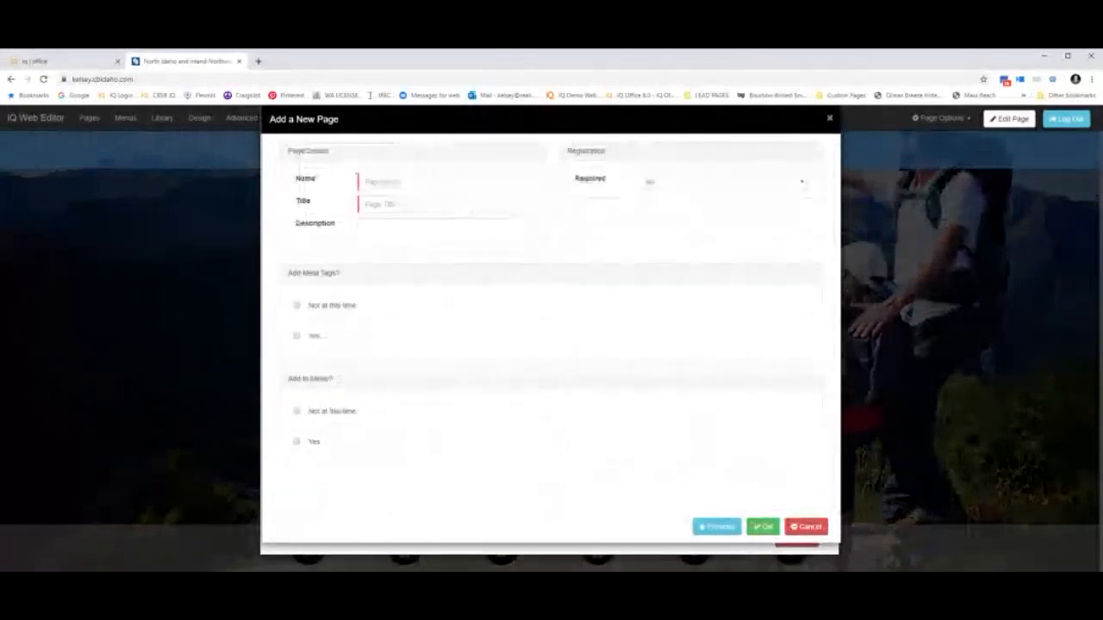
Give the page the name and title 'Investment Properties'.
{"action": "left_click", "coordinate": [431, 182]}
{"action": "key", "text": "ctrl+v"}
{"action": "left_click_drag", "start_coordinate": [448, 182], "coordinate": [305, 187]}
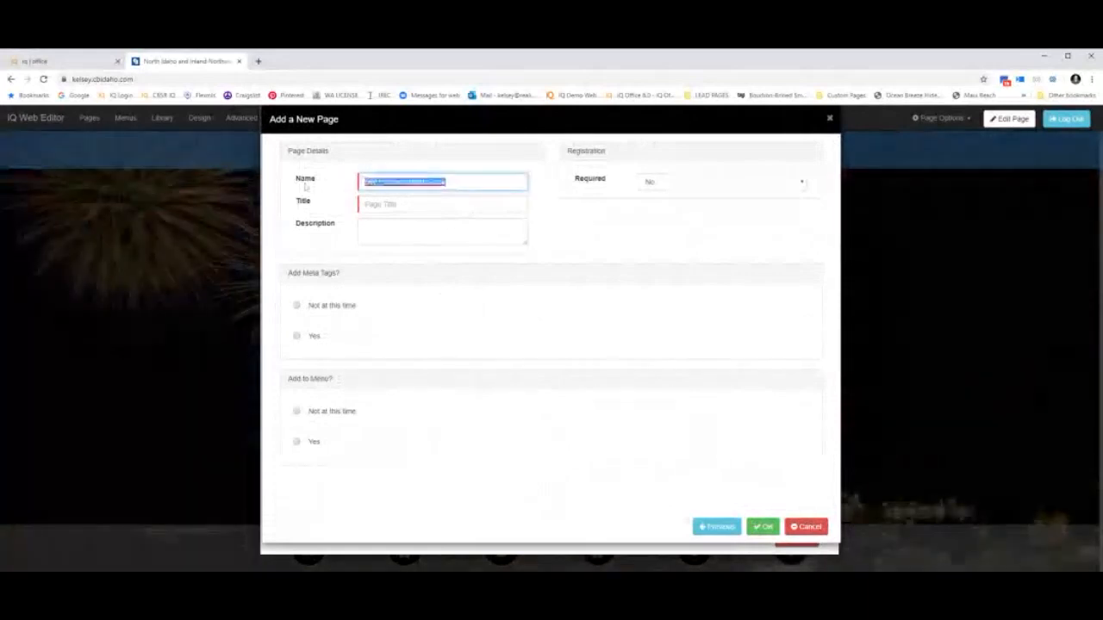
{"action": "type", "text": "test"}
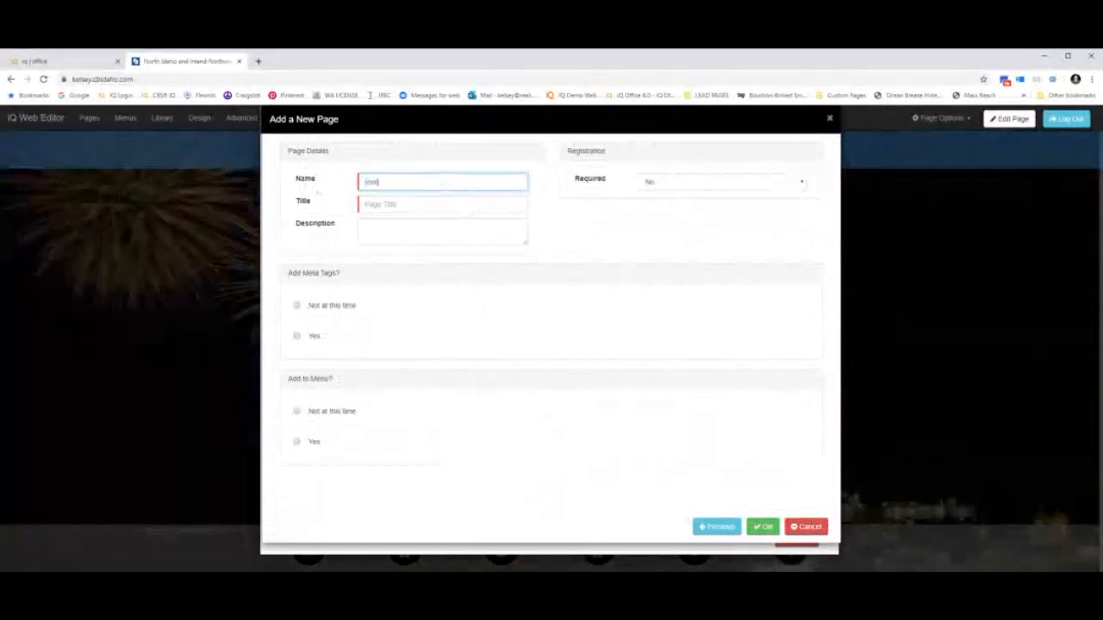
{"action": "type", "text": "stment Prope"}
{"action": "key", "text": "BackSpace"}
{"action": "type", "text": "ies"}
{"action": "key", "text": "Tab"}
{"action": "type", "text": "Investm"}
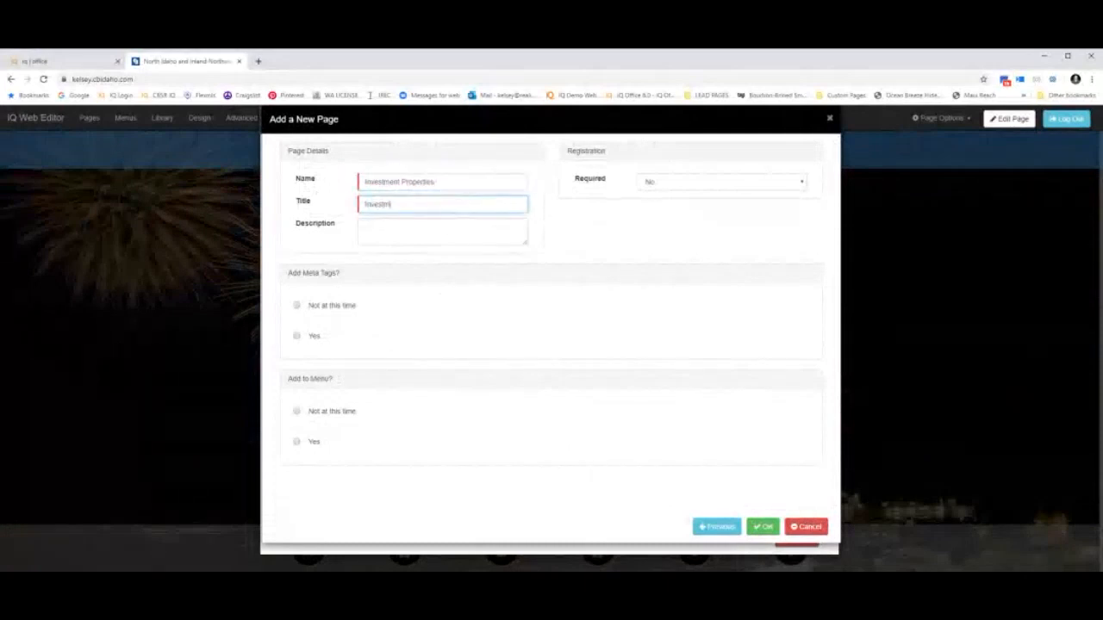
{"action": "type", "text": "ent Prope"}
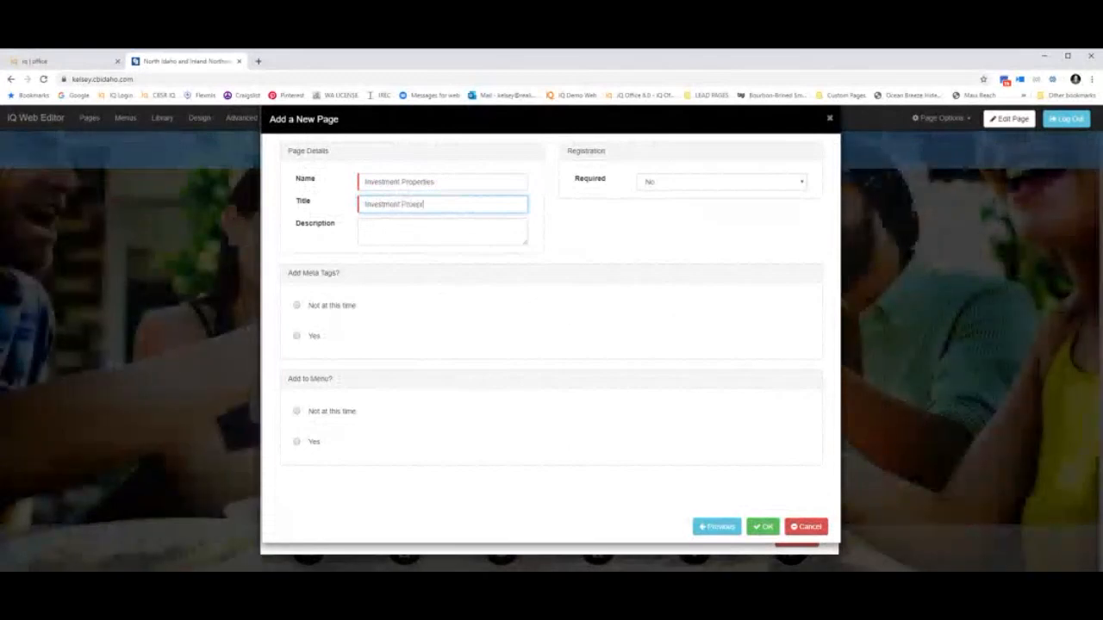
{"action": "type", "text": "rties"}
{"action": "key", "text": "Tab"}
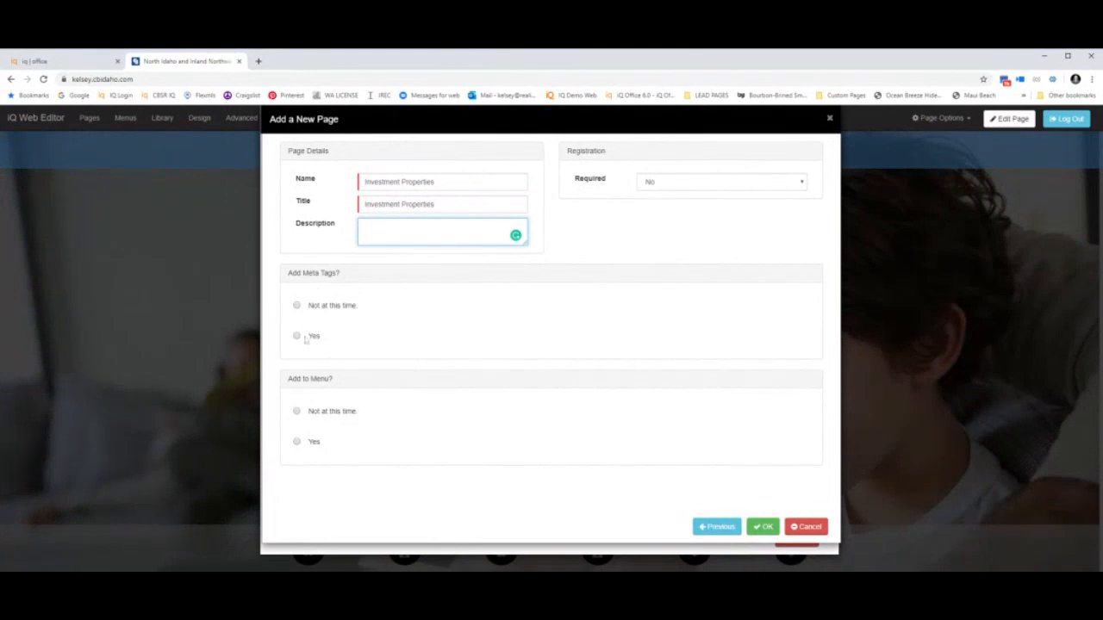
Skip meta tags and menu placement, require no registration, and create the page.
{"action": "left_click", "coordinate": [297, 305]}
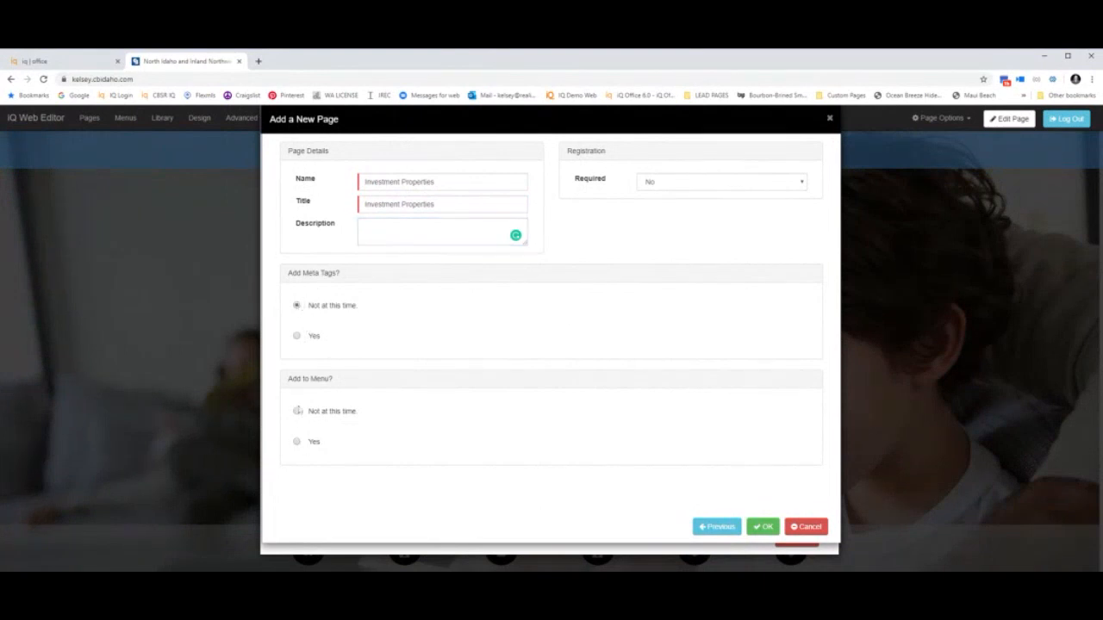
{"action": "left_click", "coordinate": [297, 411]}
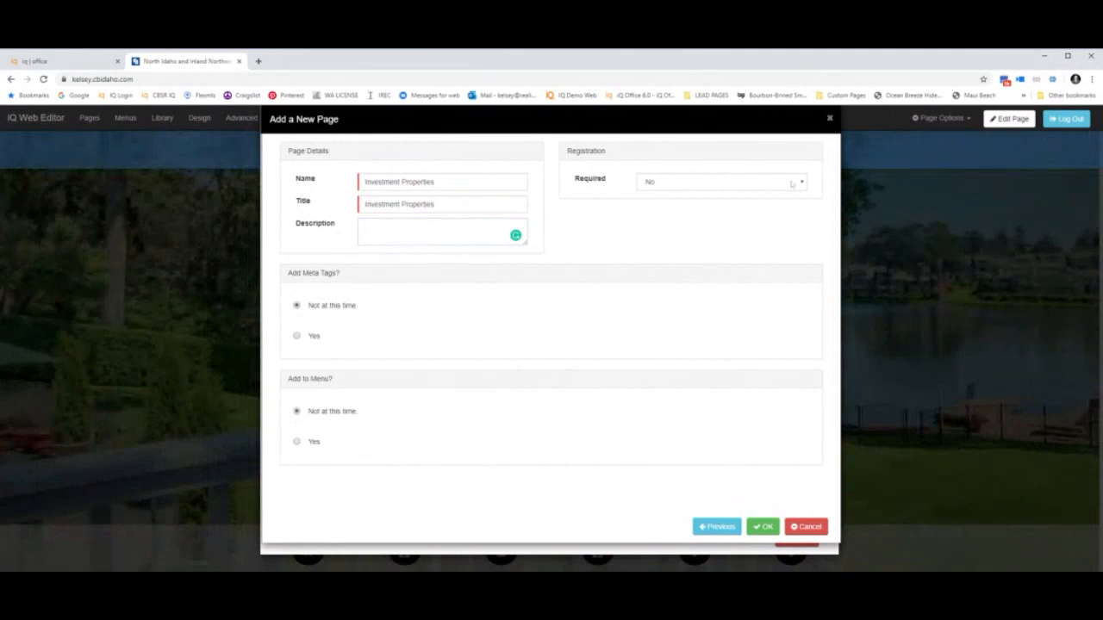
{"action": "left_click", "coordinate": [722, 183]}
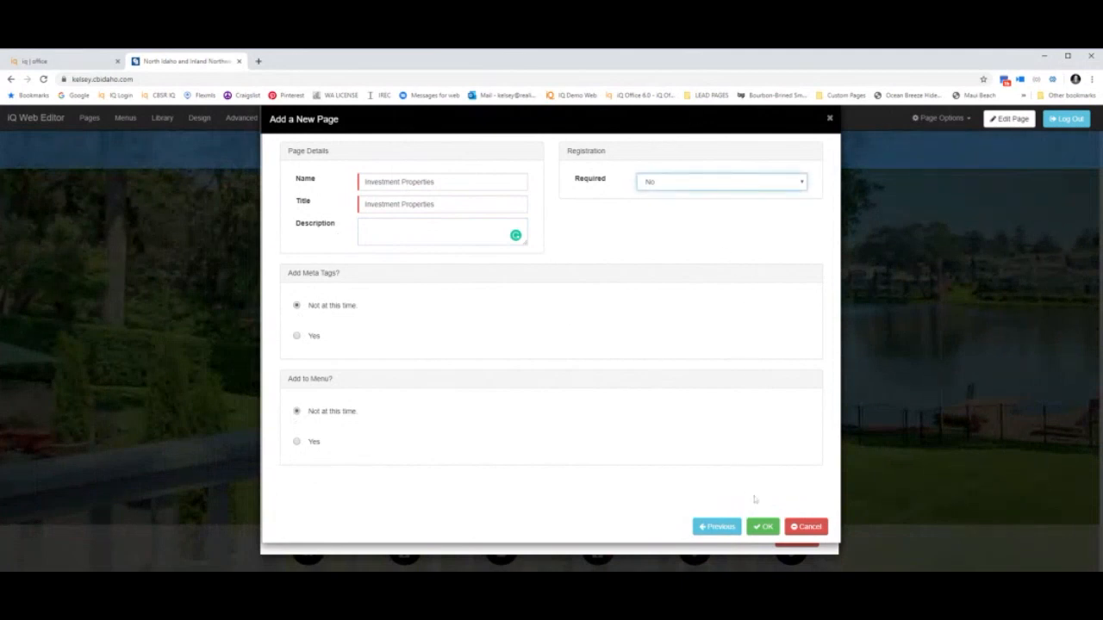
{"action": "left_click", "coordinate": [763, 528]}
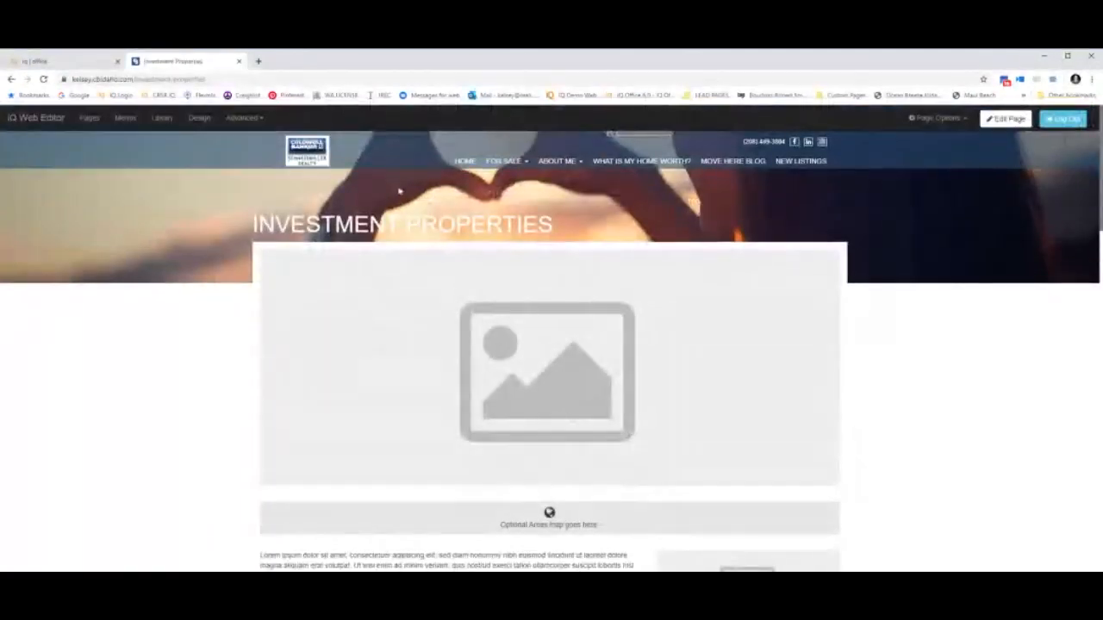
Put the Investment Properties page into edit mode, beginning with its header image.
{"action": "left_click_drag", "start_coordinate": [569, 238], "coordinate": [259, 241]}
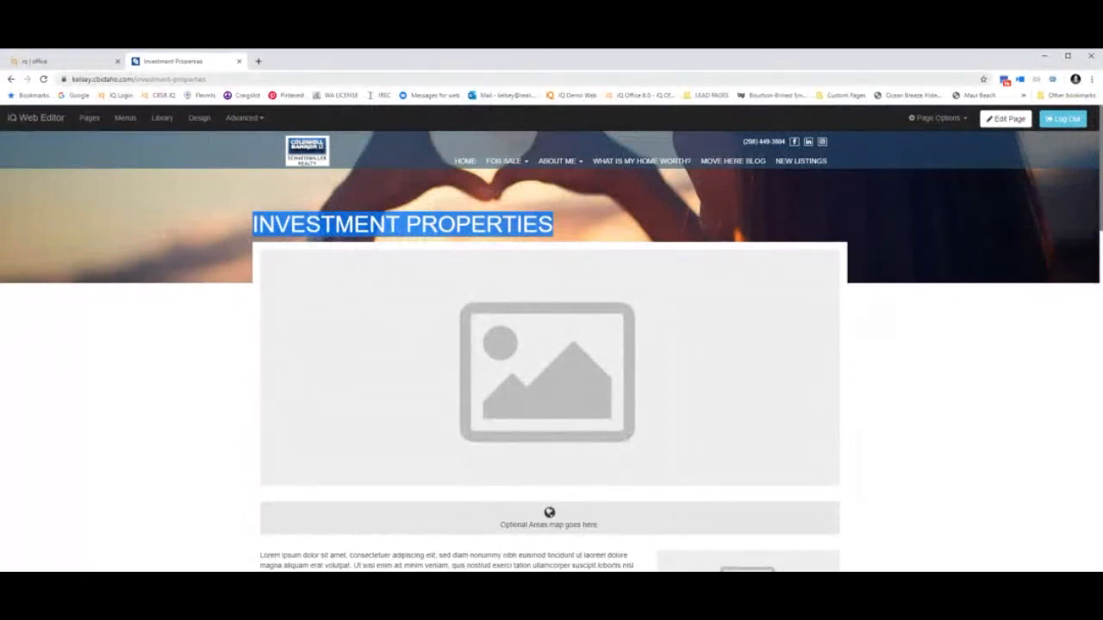
{"action": "left_click", "coordinate": [1002, 122]}
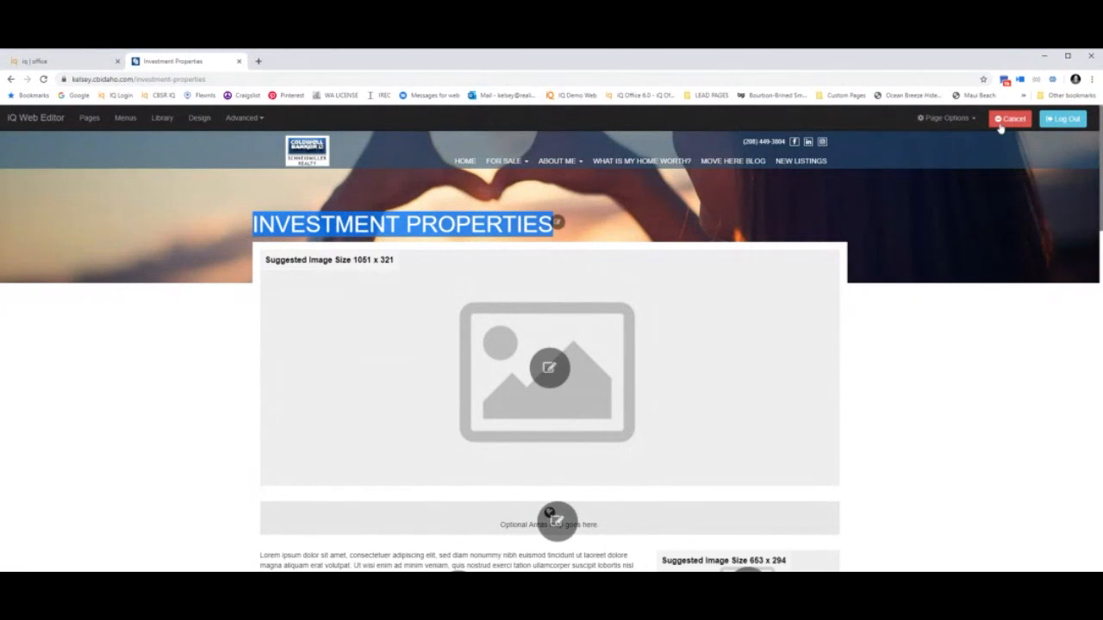
{"action": "scroll", "coordinate": [983, 414], "scroll_direction": "down", "scroll_amount": 3}
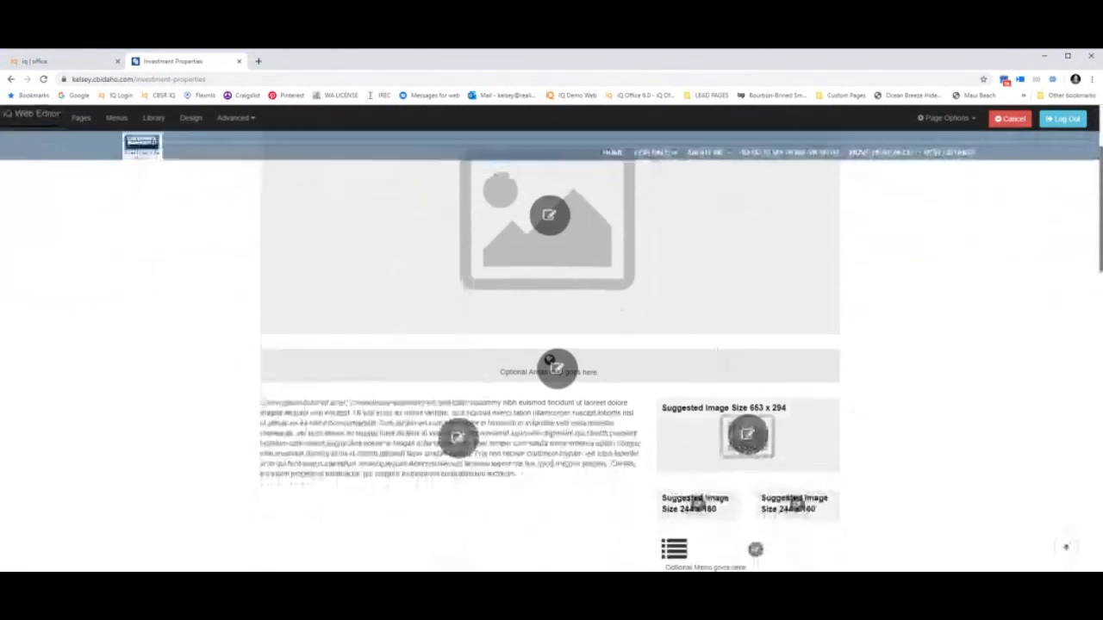
{"action": "left_click", "coordinate": [589, 372]}
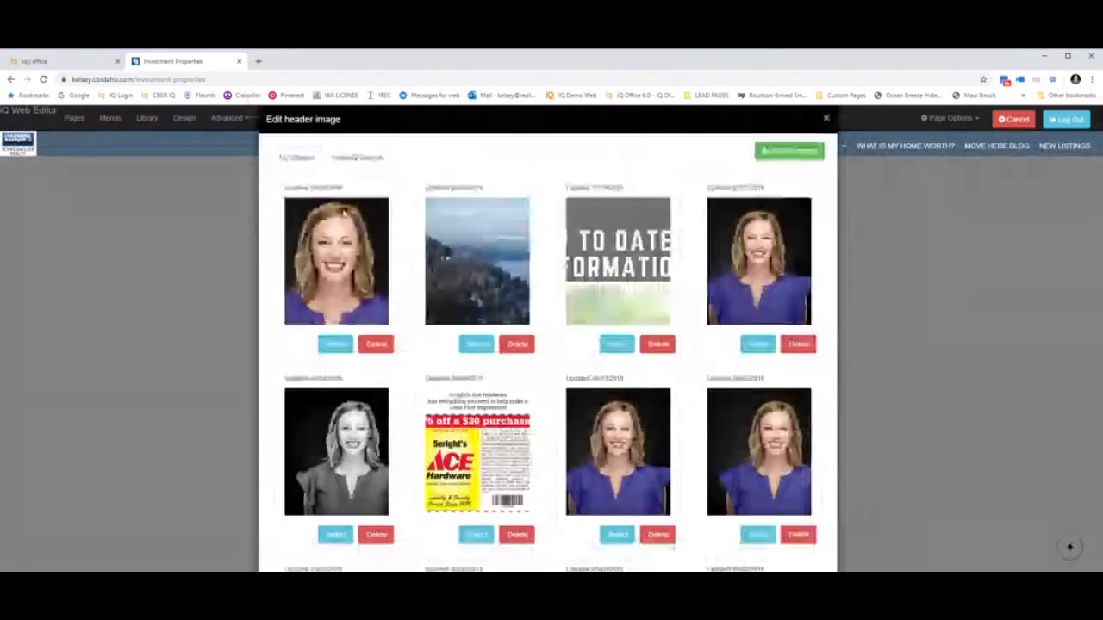
Set the waterfall photo from realestIQ Images as the header image, then cancel the area map edits.
{"action": "left_click", "coordinate": [358, 158]}
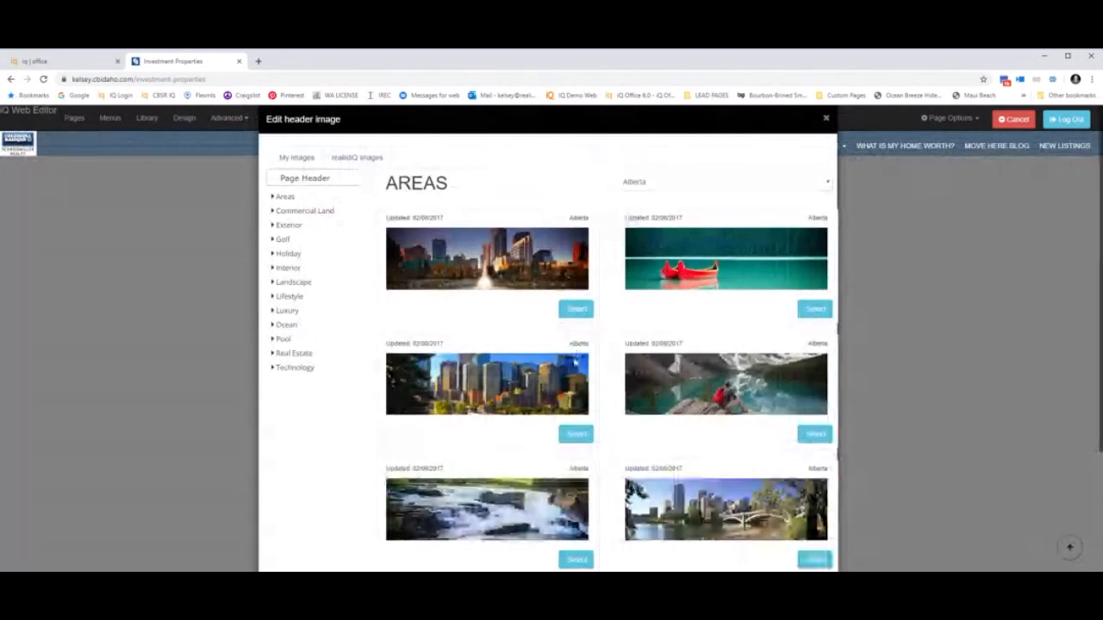
{"action": "left_click", "coordinate": [576, 559]}
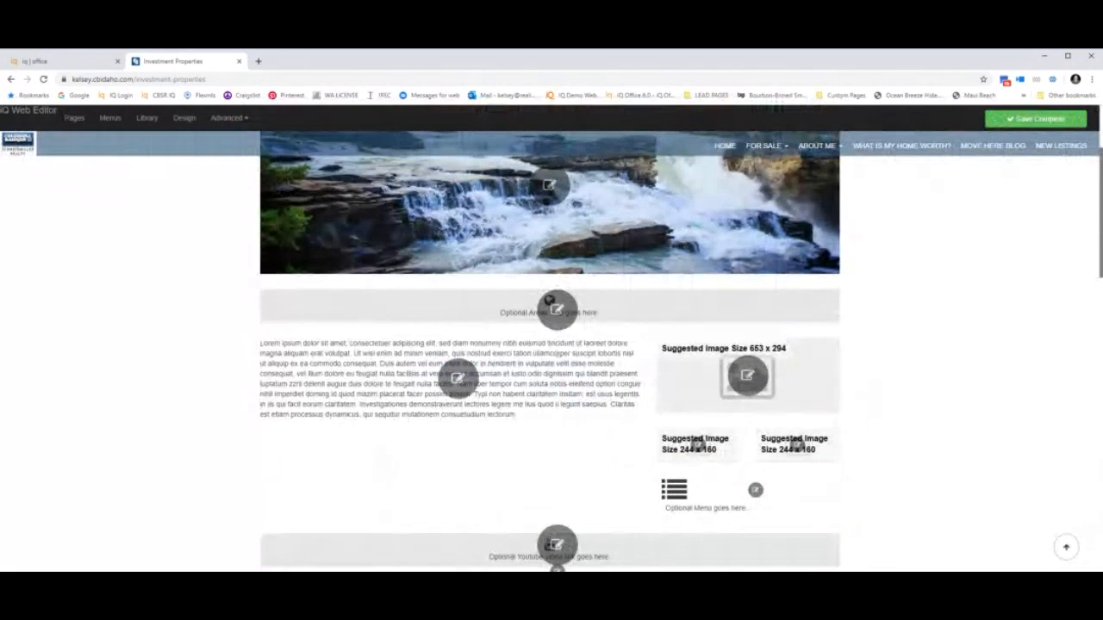
{"action": "left_click", "coordinate": [552, 304]}
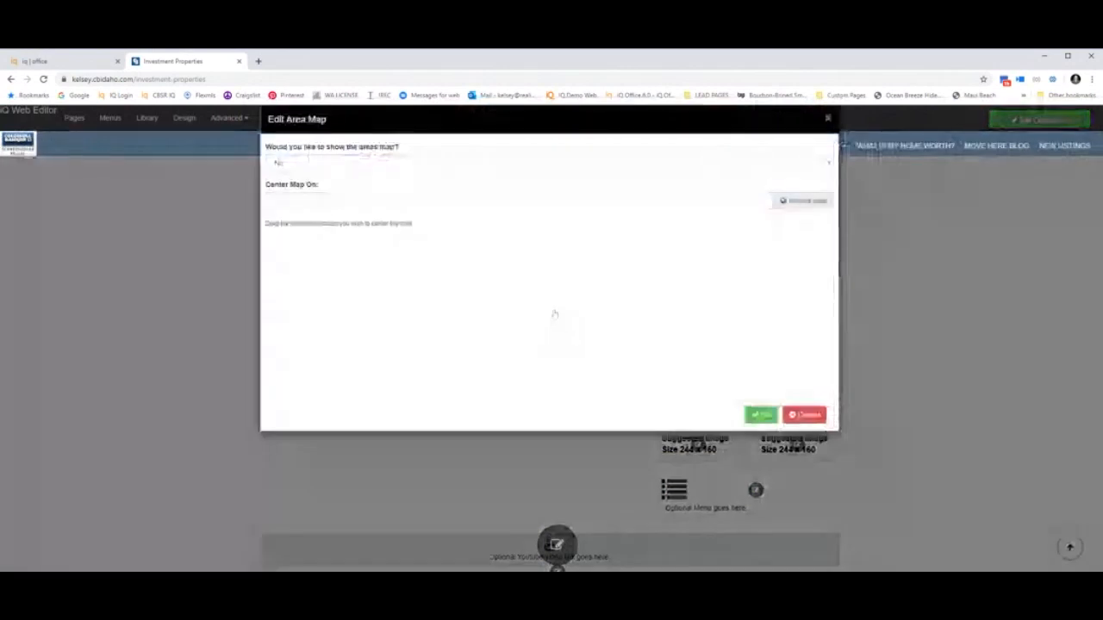
{"action": "left_click", "coordinate": [338, 163]}
{"action": "left_click", "coordinate": [339, 180]}
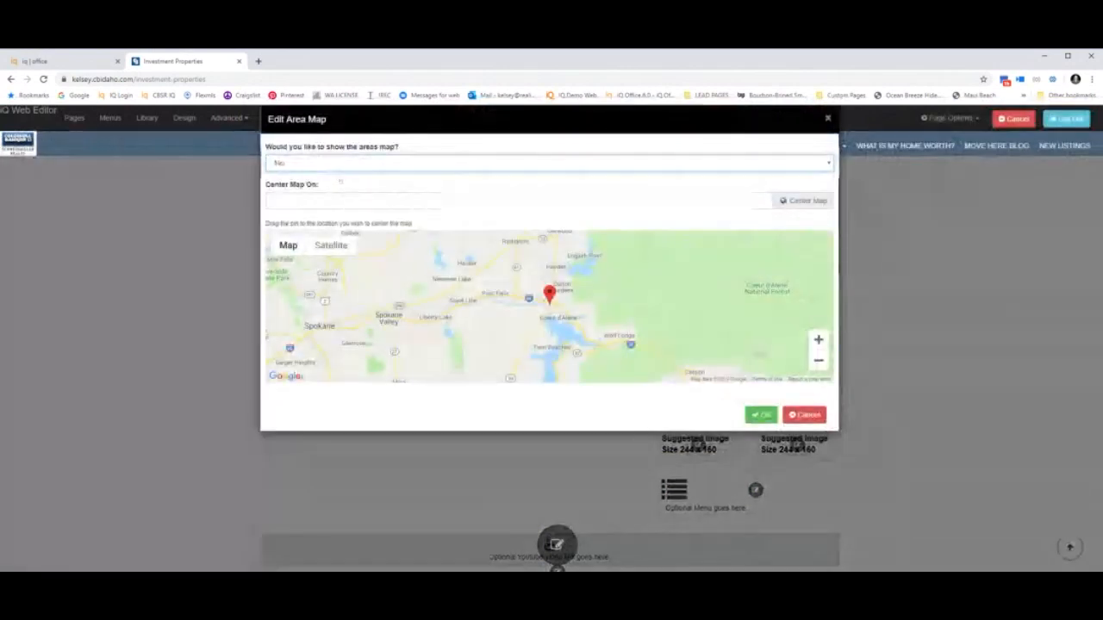
{"action": "scroll", "coordinate": [560, 301], "scroll_direction": "up", "scroll_amount": 2}
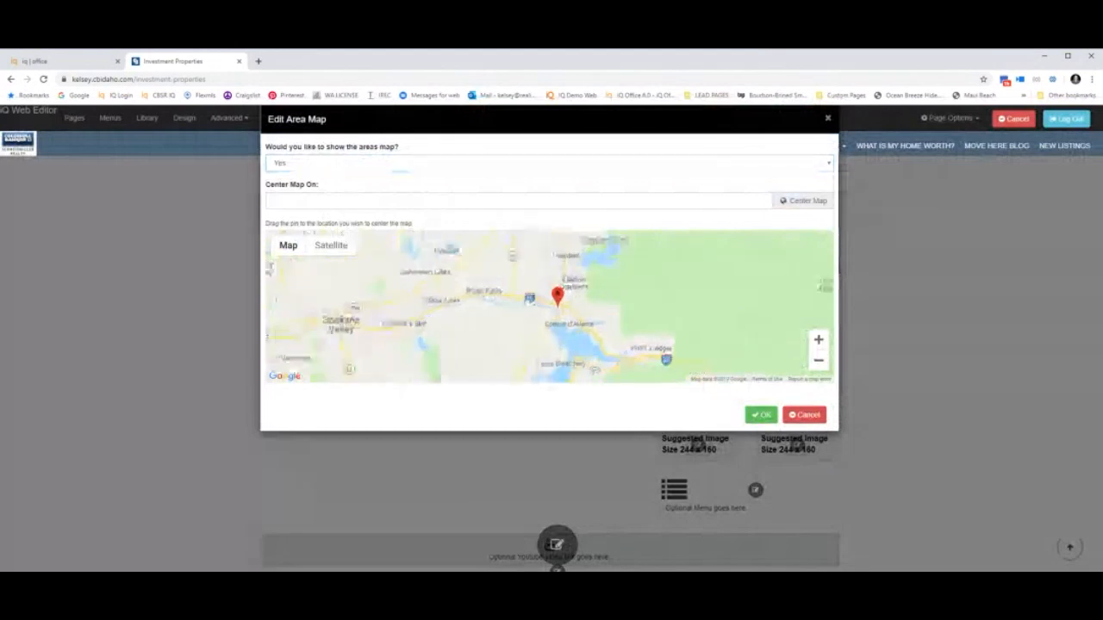
{"action": "left_click_drag", "start_coordinate": [562, 302], "coordinate": [488, 278]}
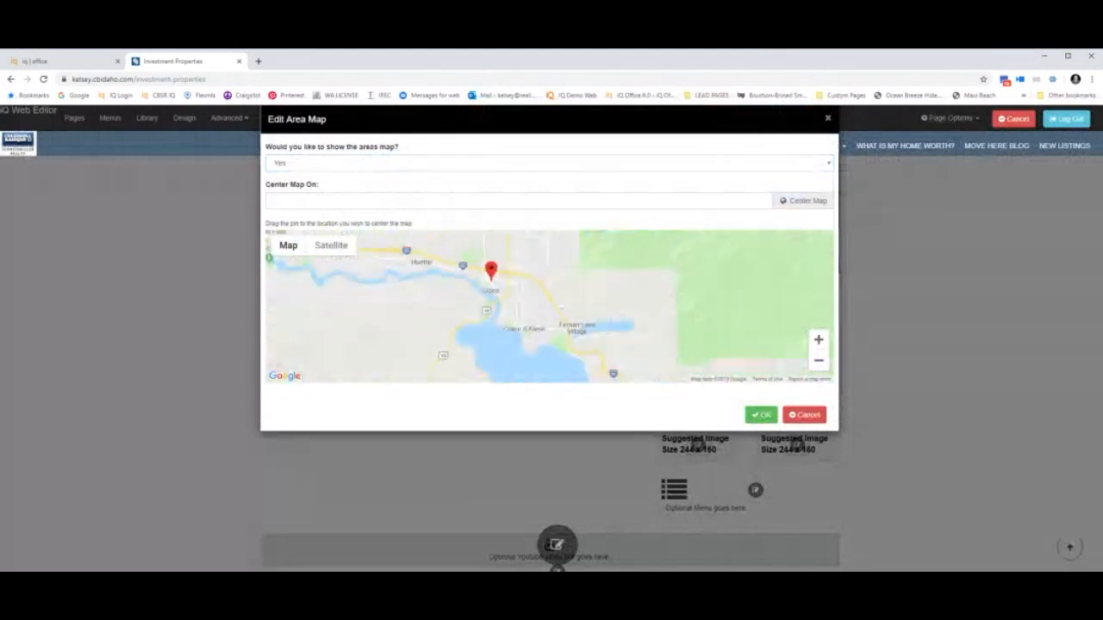
{"action": "left_click_drag", "start_coordinate": [534, 326], "coordinate": [509, 335]}
{"action": "left_click", "coordinate": [508, 201]}
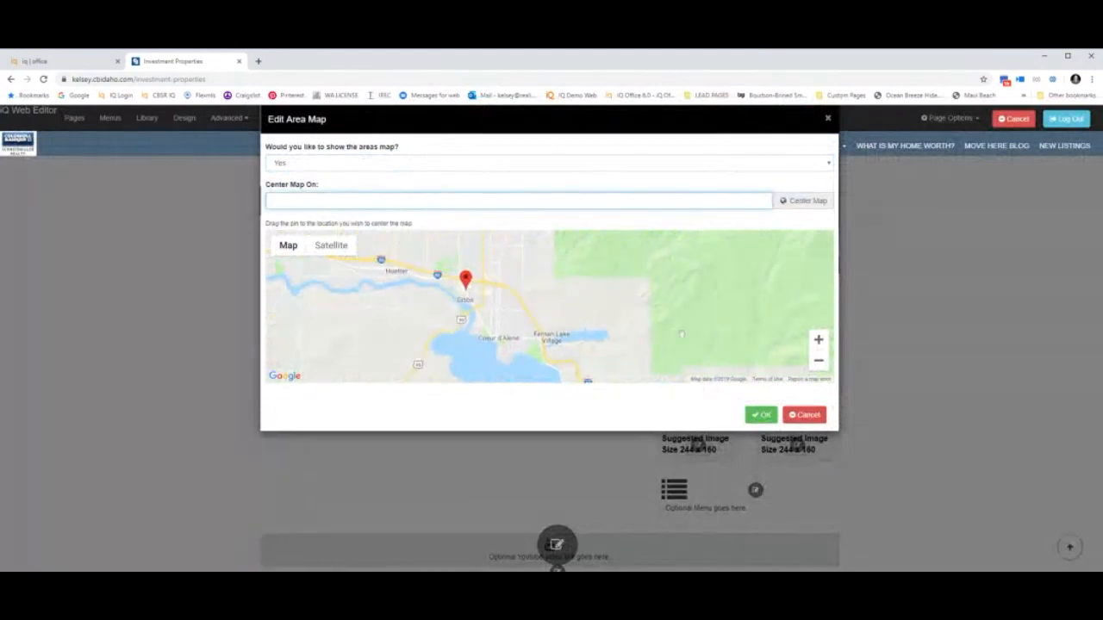
{"action": "left_click", "coordinate": [825, 419]}
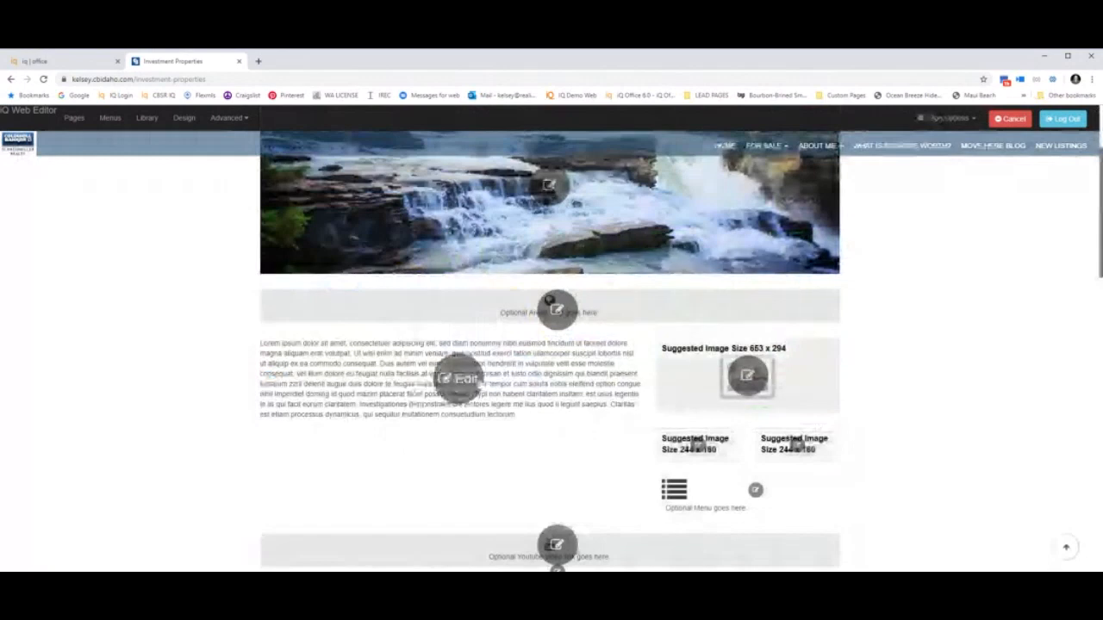
{"action": "left_click", "coordinate": [458, 379]}
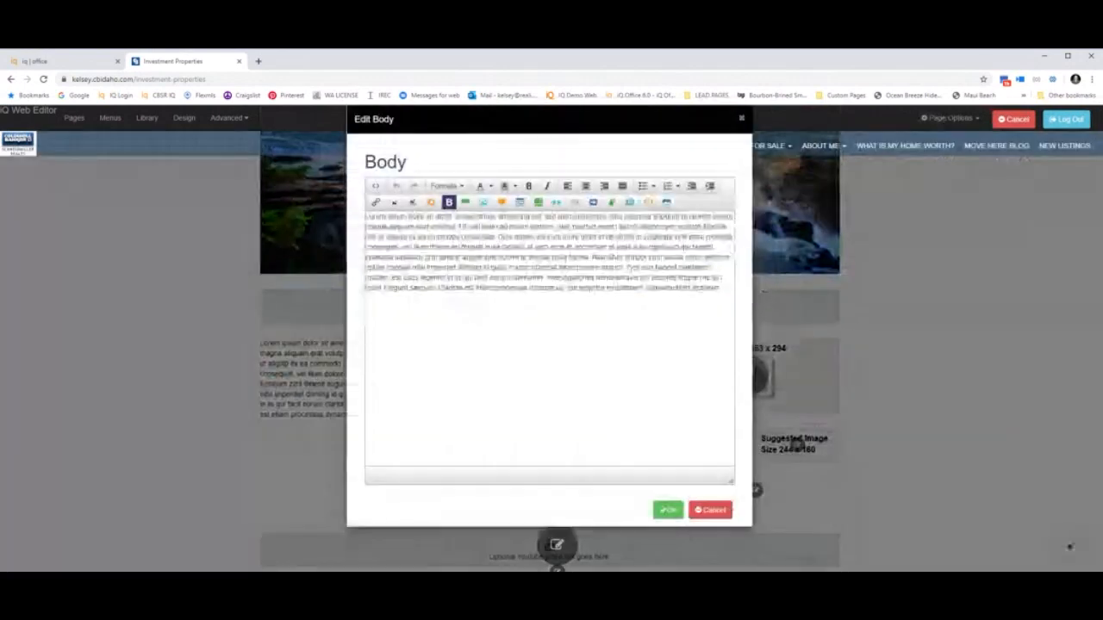
{"action": "key", "text": "ctrl+a"}
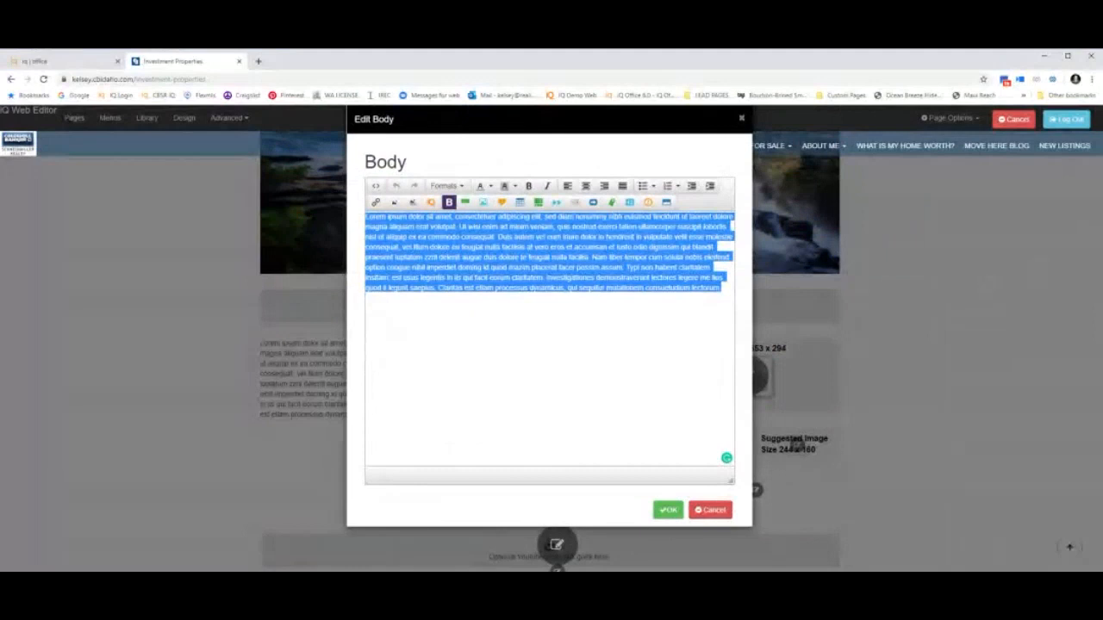
{"action": "left_click", "coordinate": [668, 510]}
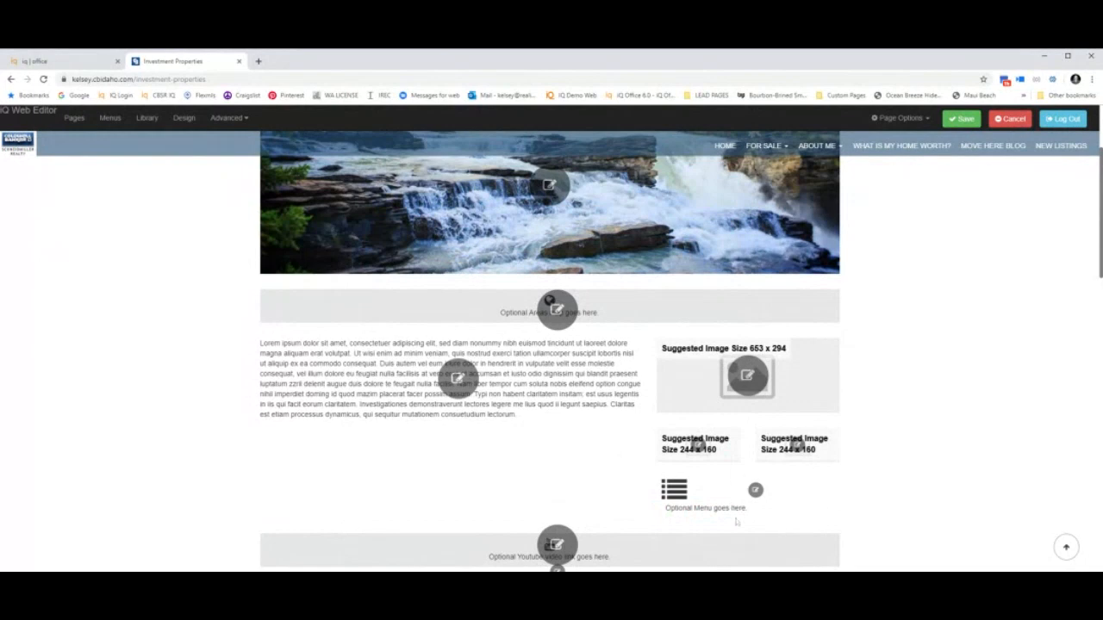
Add Spokane and Kootenai counties to the listings widget's search areas.
{"action": "scroll", "coordinate": [756, 491], "scroll_direction": "down", "scroll_amount": 1}
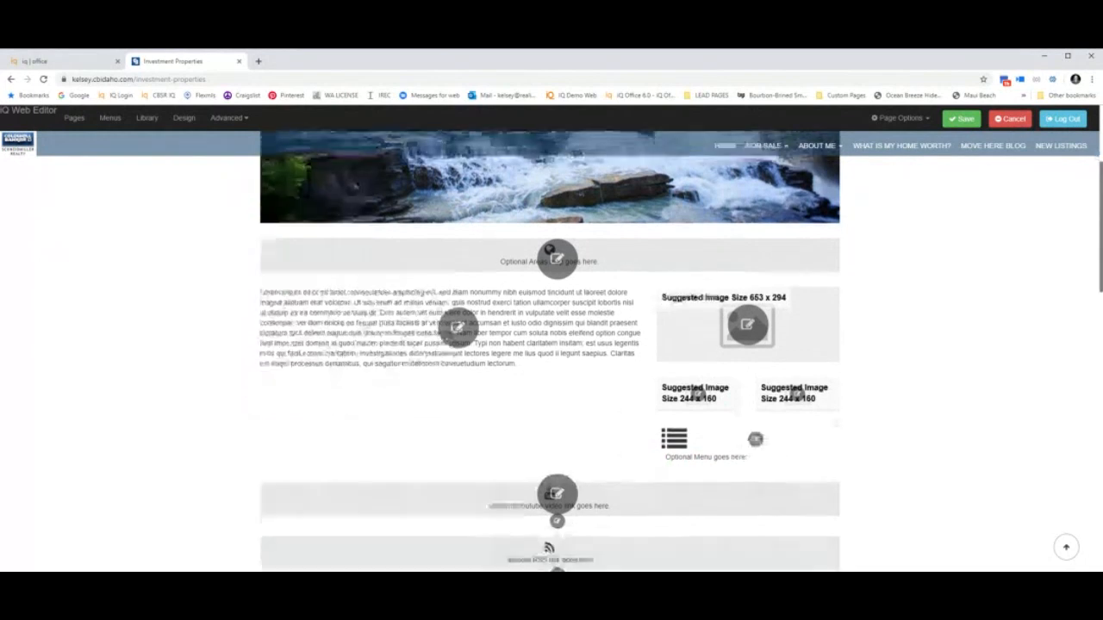
{"action": "scroll", "coordinate": [551, 345], "scroll_direction": "down", "scroll_amount": 5}
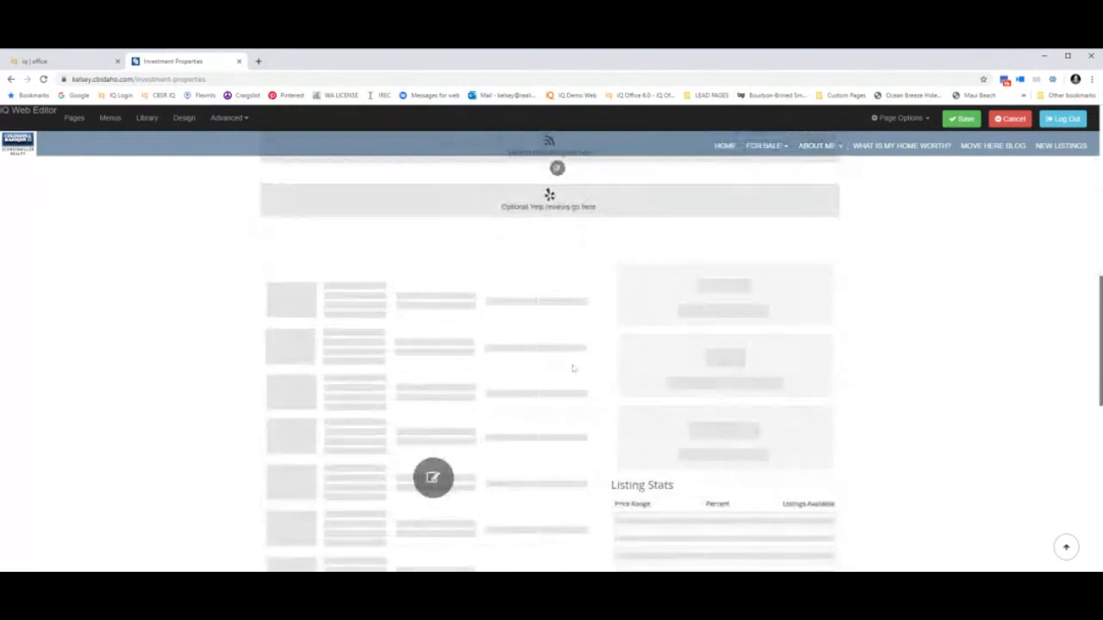
{"action": "scroll", "coordinate": [569, 366], "scroll_direction": "down", "scroll_amount": 1}
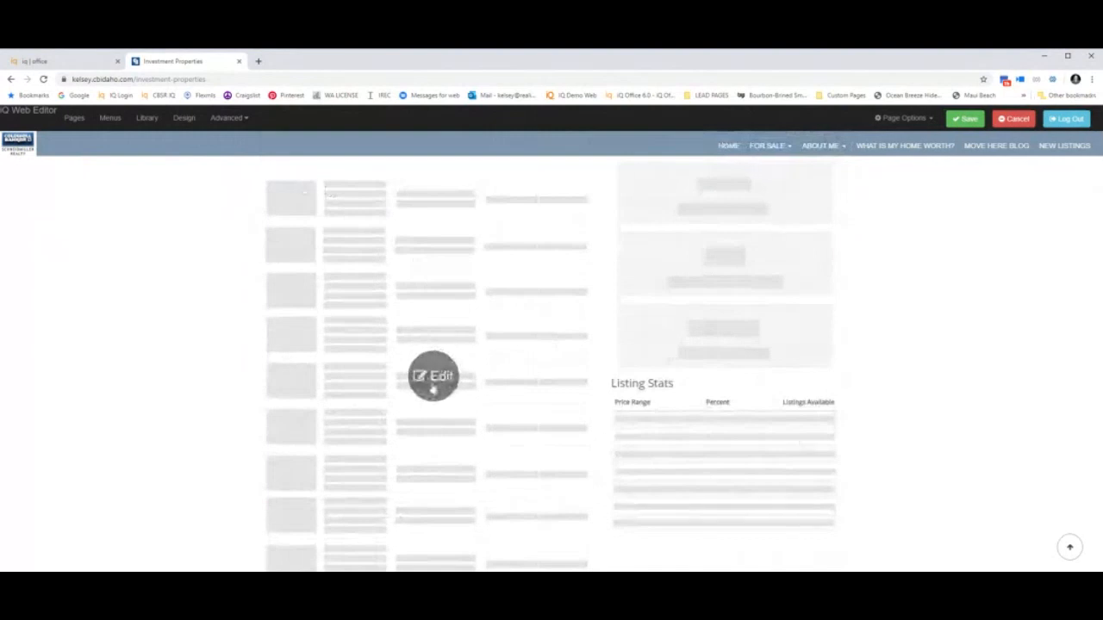
{"action": "left_click", "coordinate": [434, 379]}
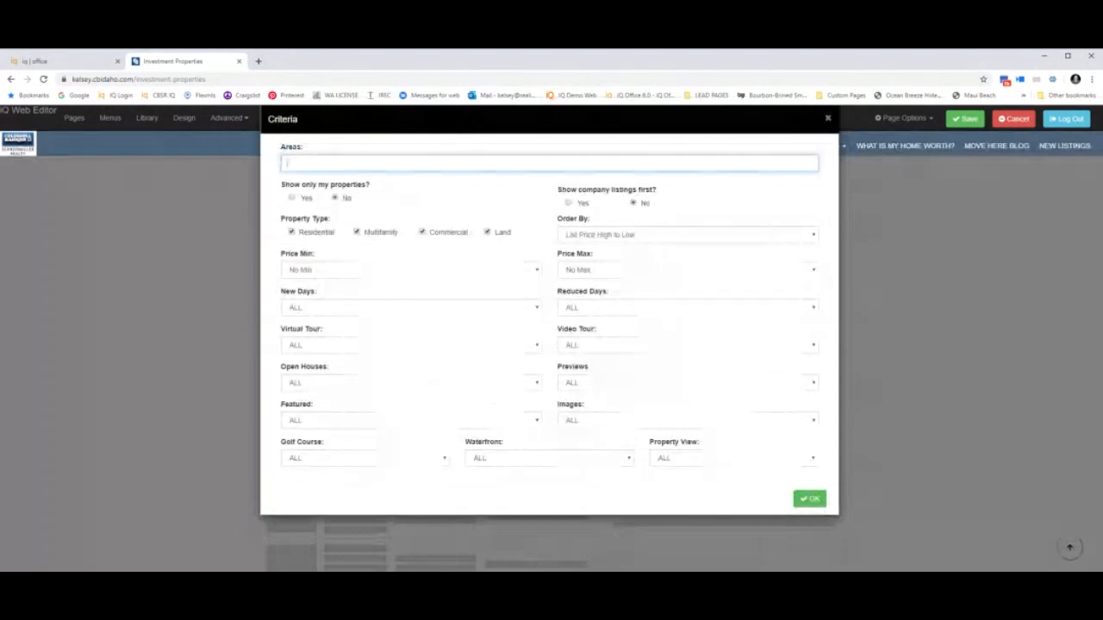
{"action": "type", "text": "Spi"}
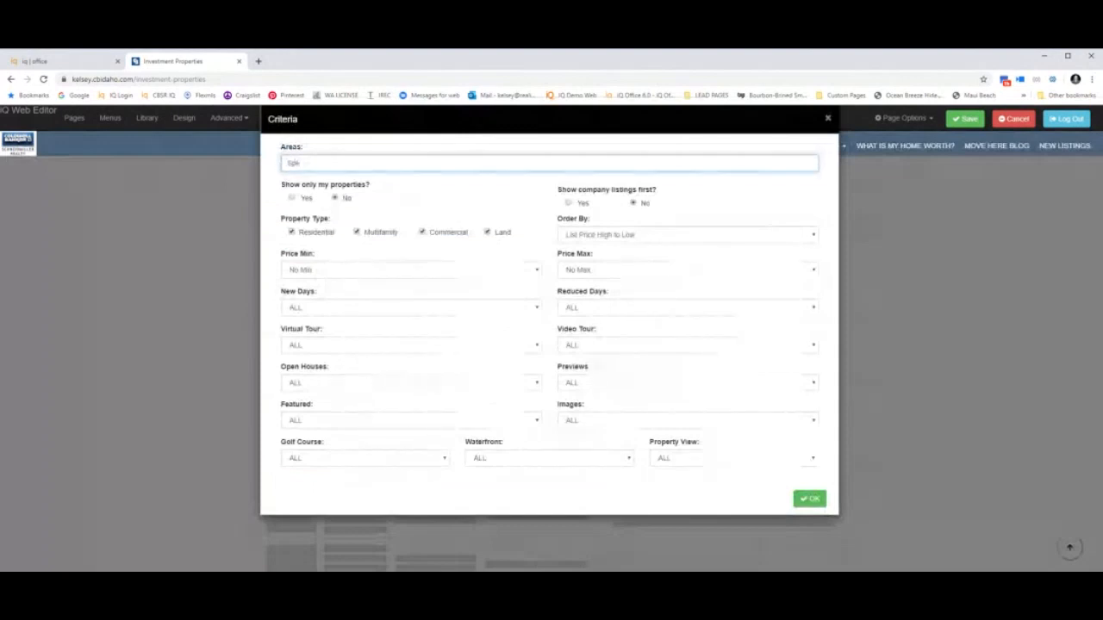
{"action": "type", "text": "kane"}
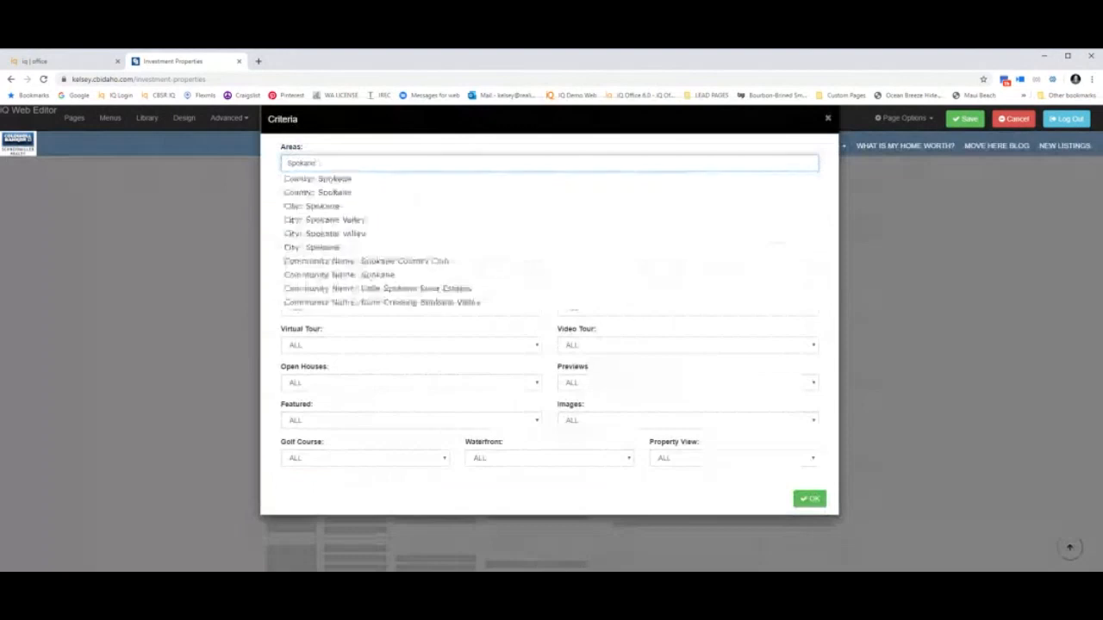
{"action": "left_click", "coordinate": [356, 181]}
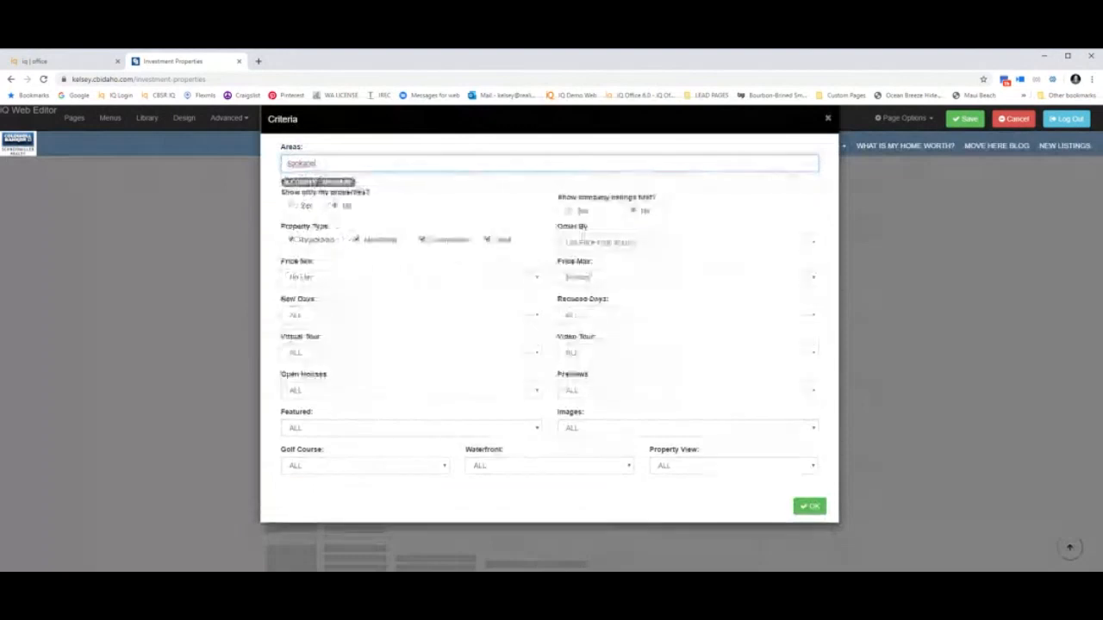
{"action": "left_click_drag", "start_coordinate": [318, 164], "coordinate": [256, 165]}
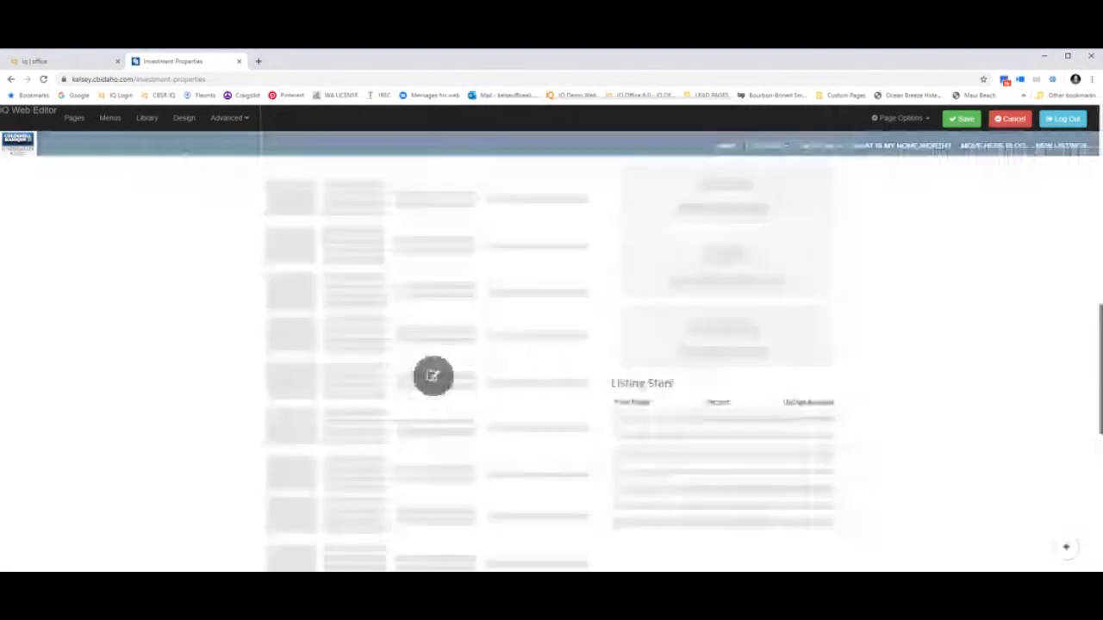
{"action": "left_click", "coordinate": [434, 377]}
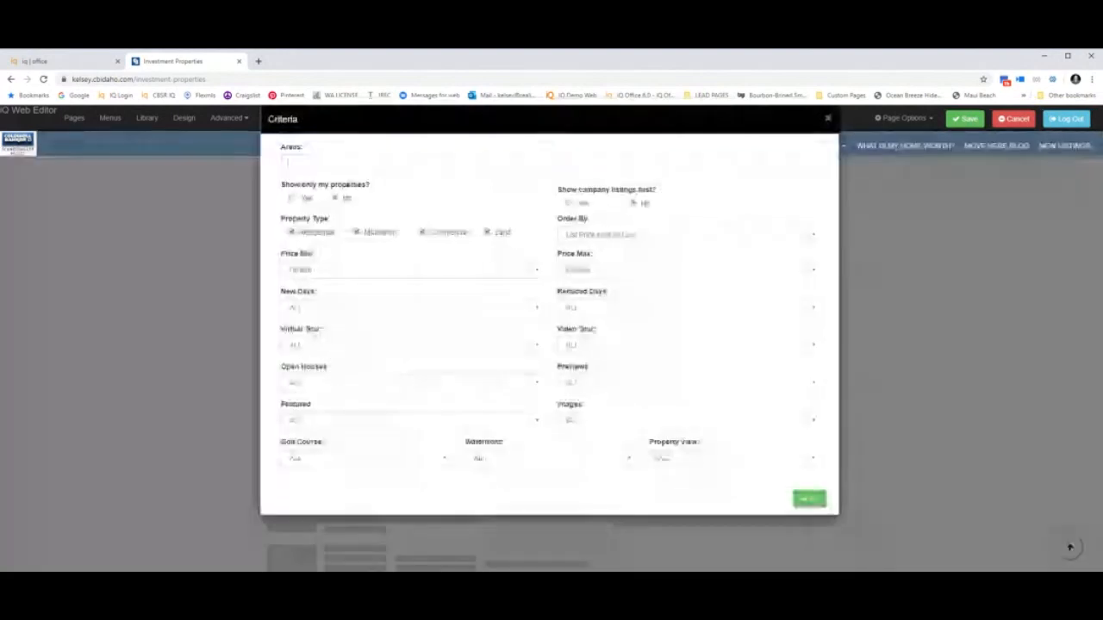
{"action": "type", "text": "Spok"}
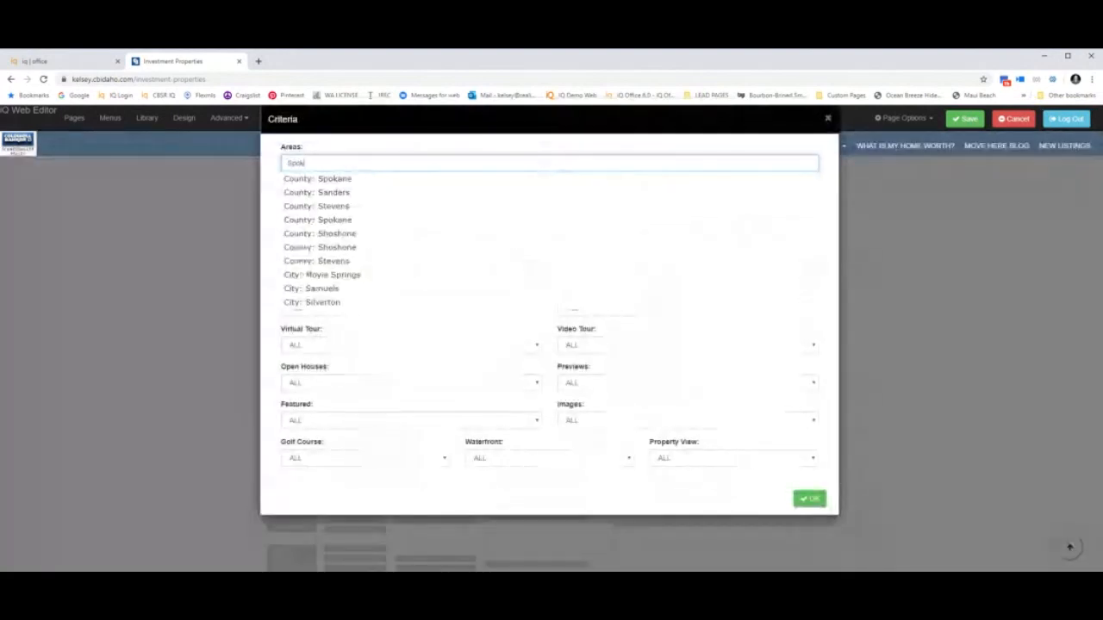
{"action": "left_click", "coordinate": [346, 184]}
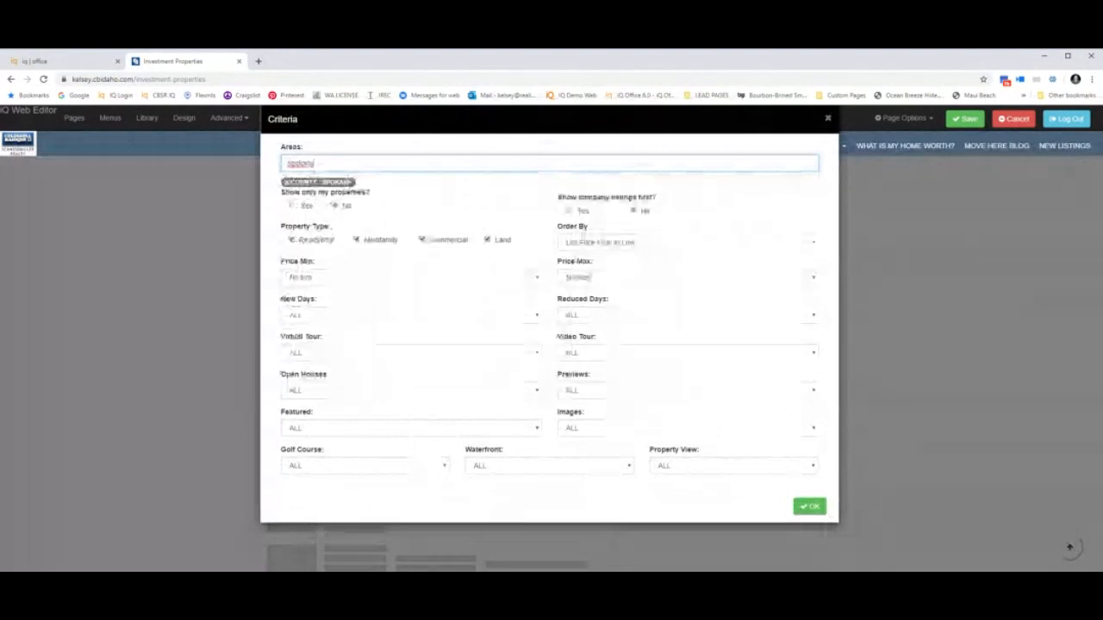
{"action": "type", "text": "Kootenai"}
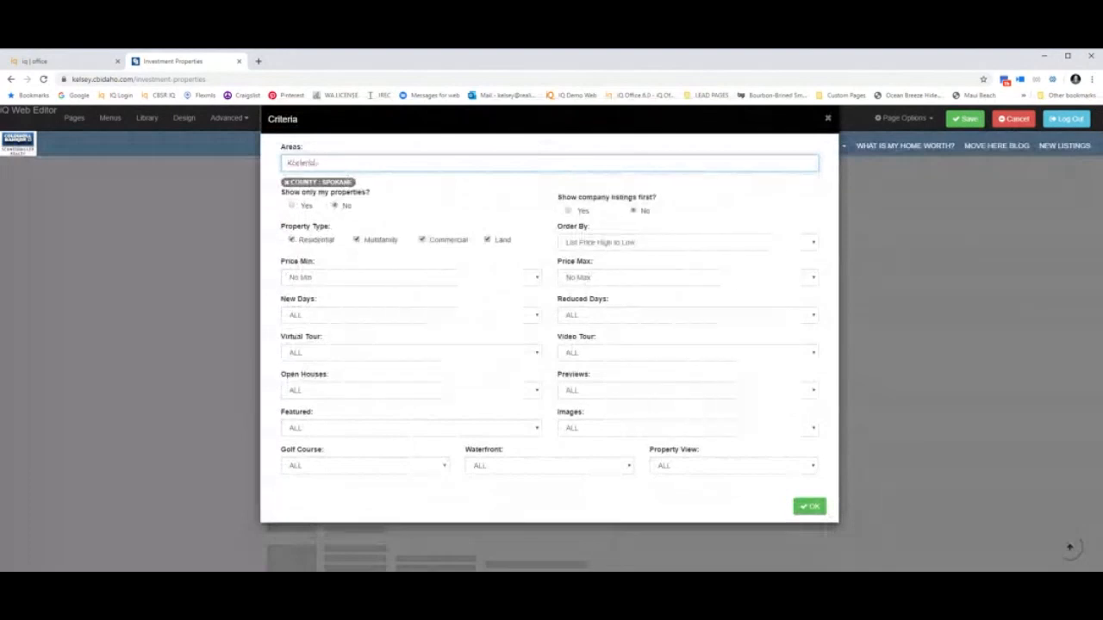
{"action": "left_click", "coordinate": [347, 183]}
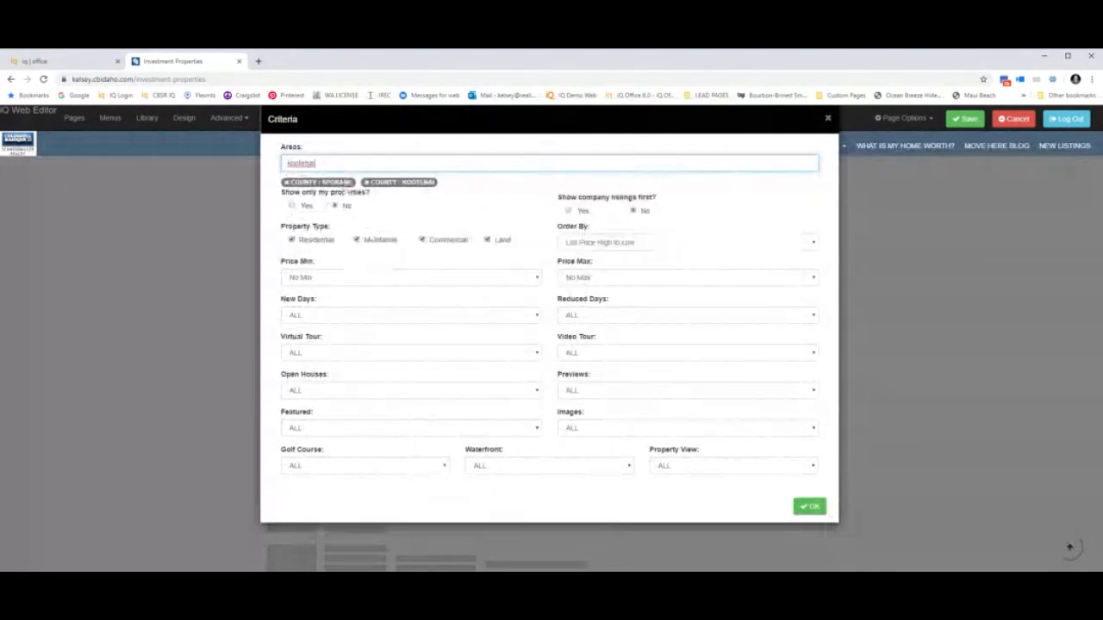
Exclude Commercial and Land, and set the price range to $100,000–$325,000.
{"action": "left_click", "coordinate": [422, 240]}
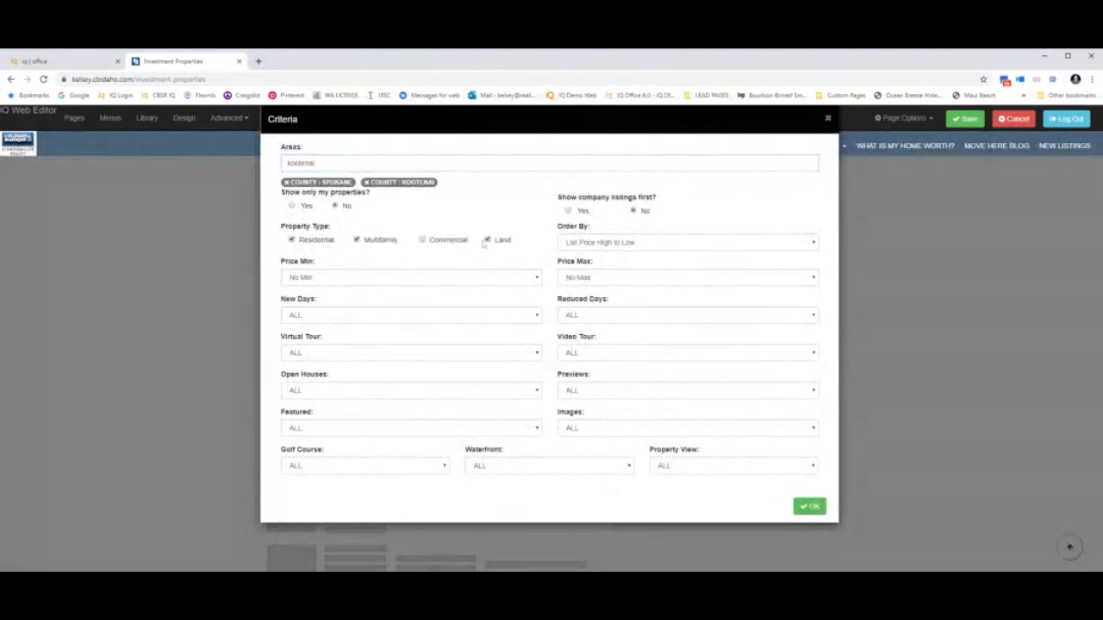
{"action": "left_click", "coordinate": [487, 241]}
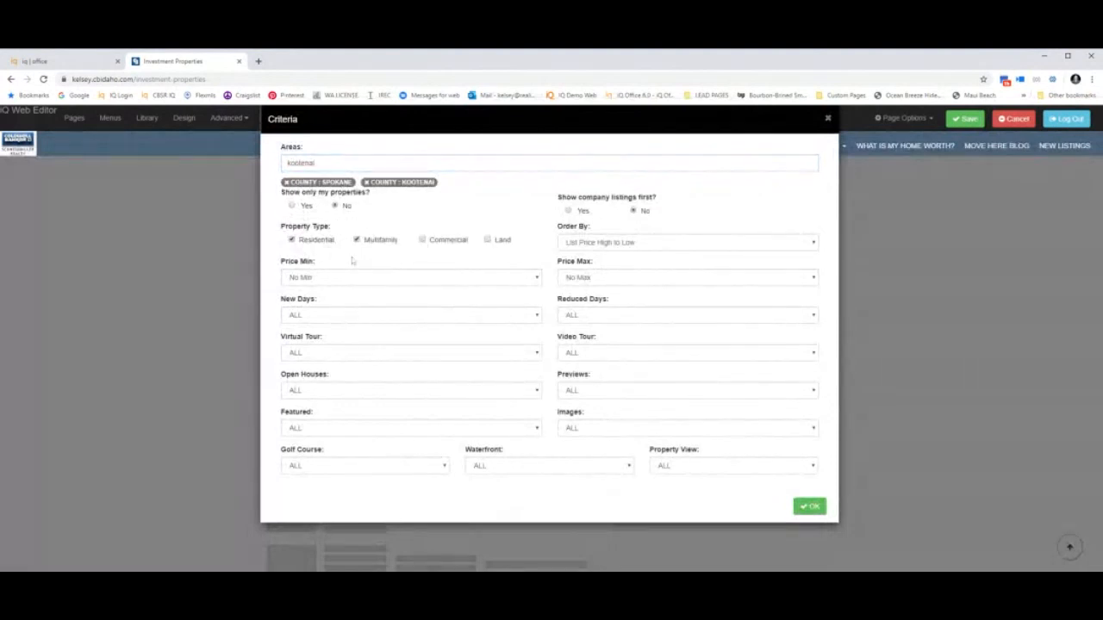
{"action": "left_click", "coordinate": [431, 282]}
{"action": "left_click", "coordinate": [433, 312]}
{"action": "left_click", "coordinate": [606, 284]}
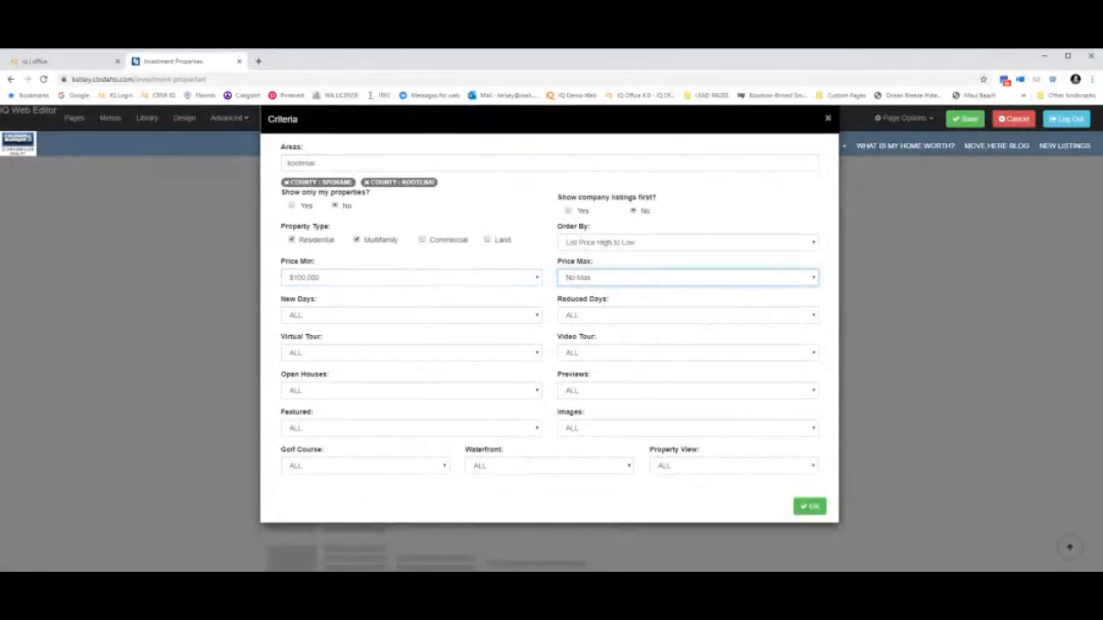
{"action": "left_click", "coordinate": [593, 398]}
Confirm the criteria, save the page, and review the $250,000 median list price stats.
{"action": "left_click", "coordinate": [594, 395]}
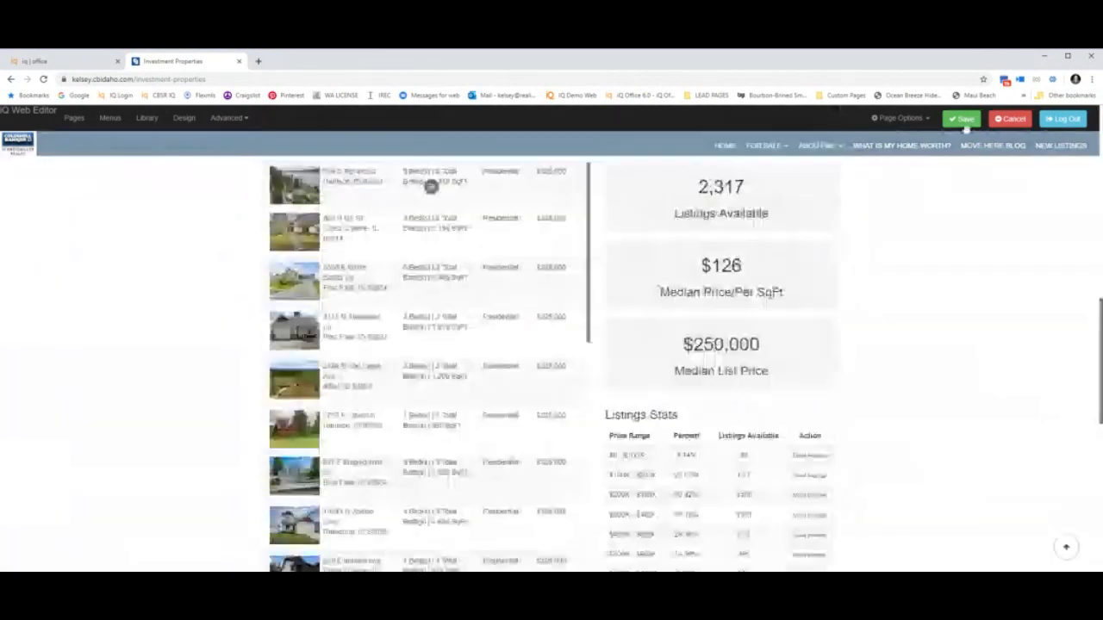
{"action": "left_click", "coordinate": [964, 125]}
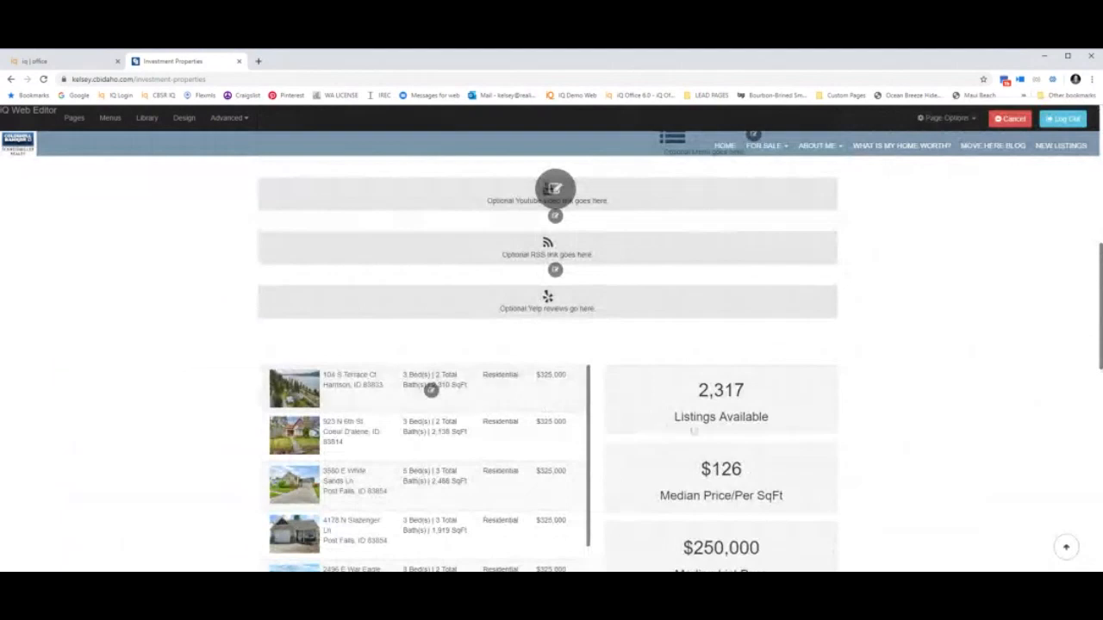
{"action": "scroll", "coordinate": [555, 187], "scroll_direction": "down", "scroll_amount": 5}
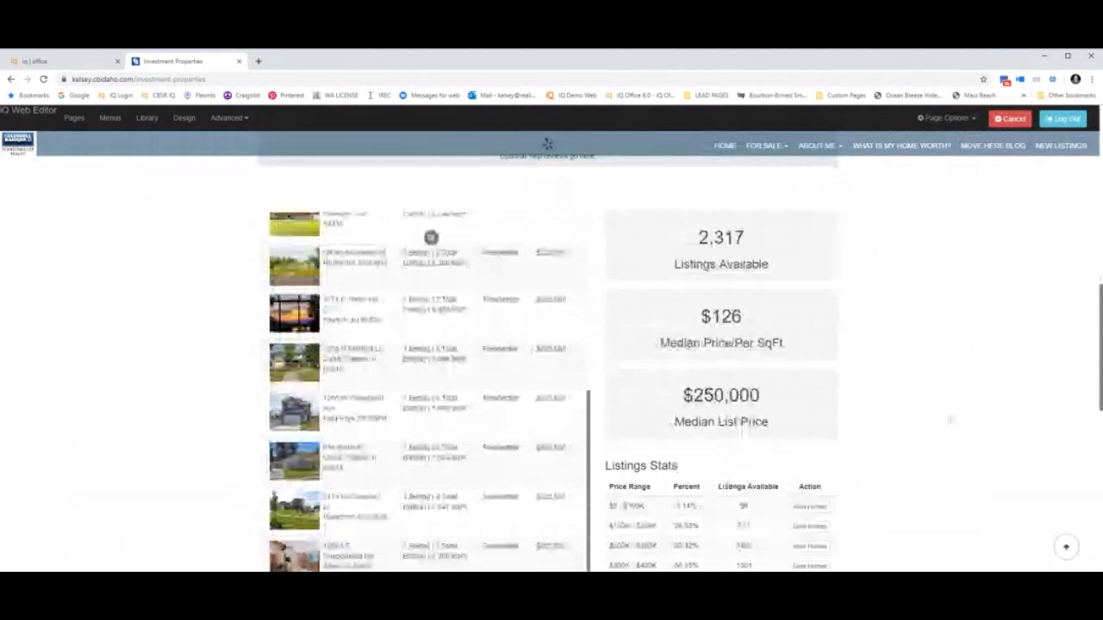
{"action": "scroll", "coordinate": [951, 420], "scroll_direction": "up", "scroll_amount": 10}
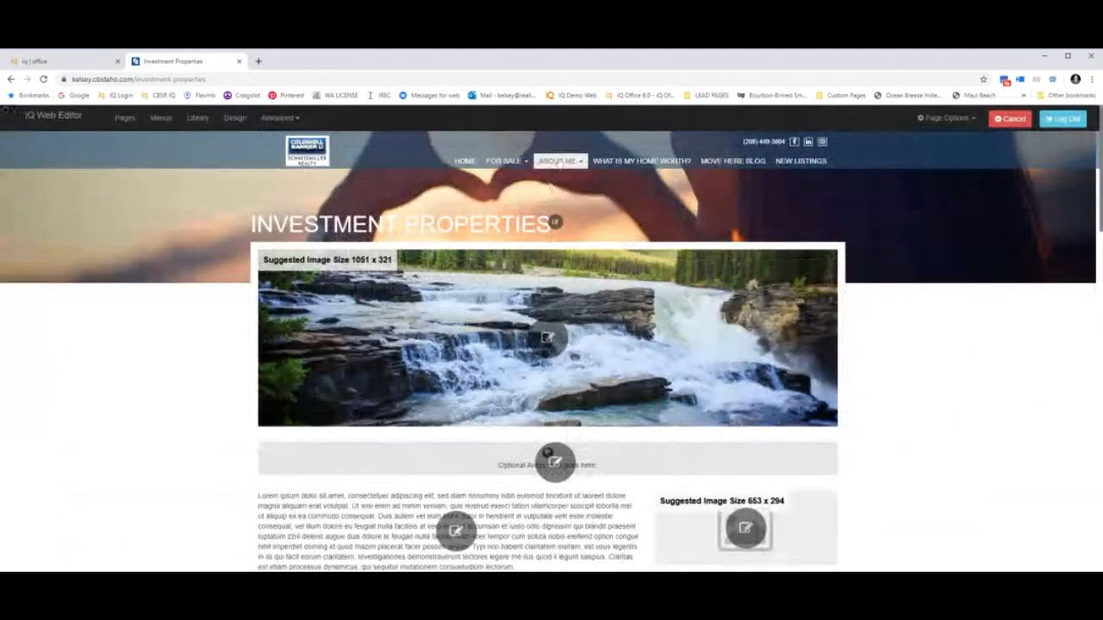
Add a 'Make the investment' menu item under For Sale linking Investment Properties, and save the menu.
{"action": "left_click", "coordinate": [161, 118]}
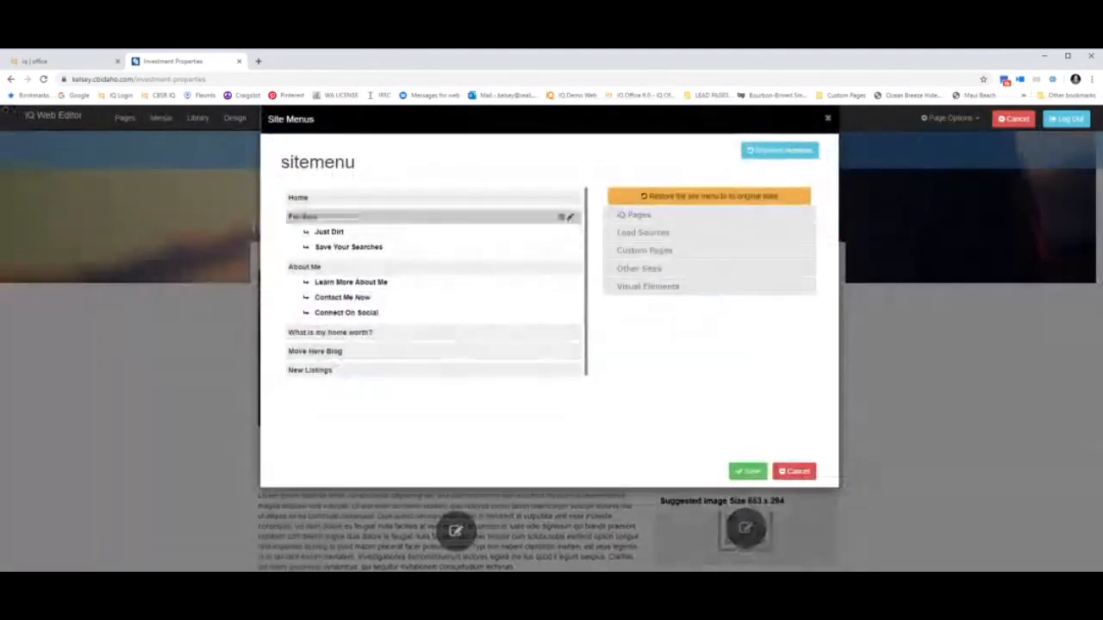
{"action": "left_click", "coordinate": [571, 216]}
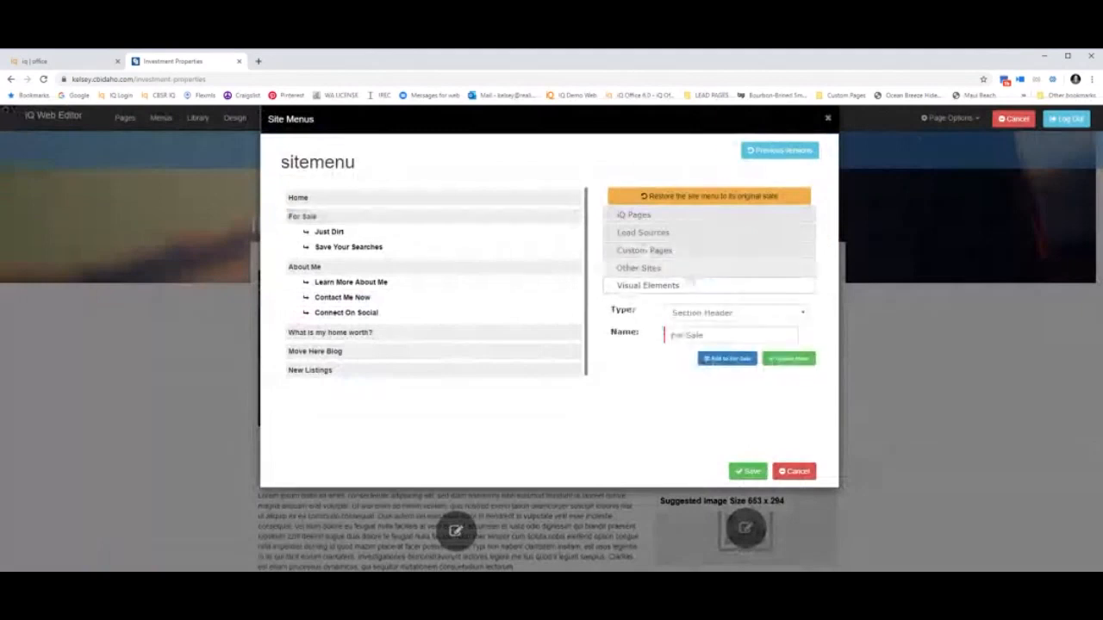
{"action": "left_click", "coordinate": [644, 250]}
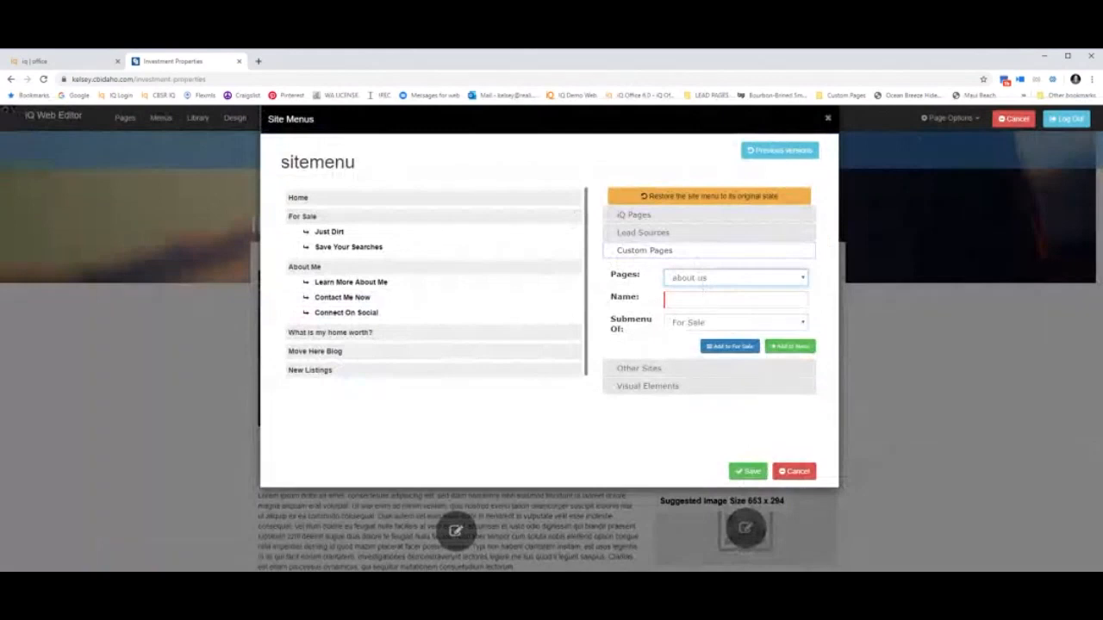
{"action": "left_click", "coordinate": [702, 370]}
{"action": "left_click", "coordinate": [741, 300]}
{"action": "type", "text": "Make the Mvestme"}
{"action": "key", "text": "BackSpace"}
{"action": "key", "text": "BackSpace"}
{"action": "type", "text": "ment"}
{"action": "left_click", "coordinate": [789, 345]}
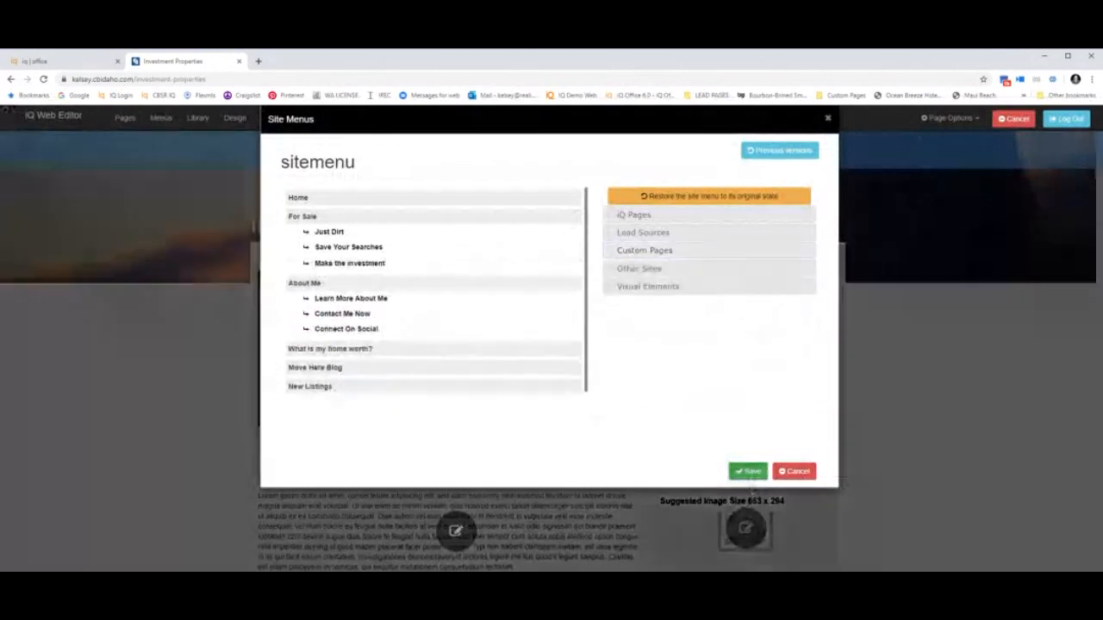
{"action": "left_click", "coordinate": [749, 473]}
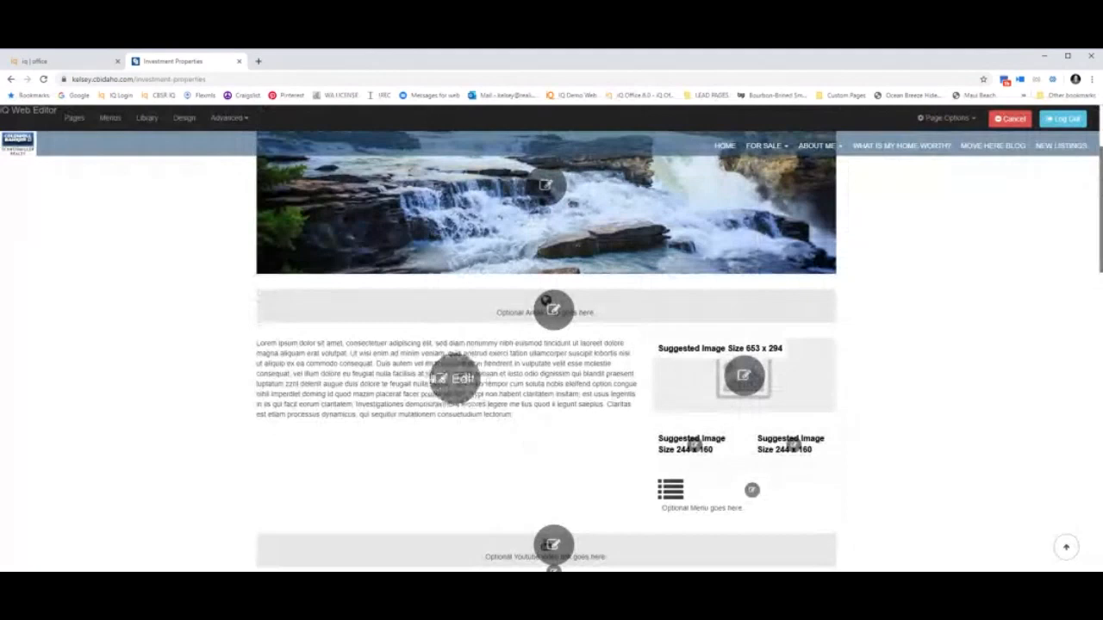
Drag-select the entire Lorem ipsum placeholder paragraph in the Investment Properties page body.
{"action": "left_click_drag", "start_coordinate": [256, 345], "coordinate": [508, 422]}
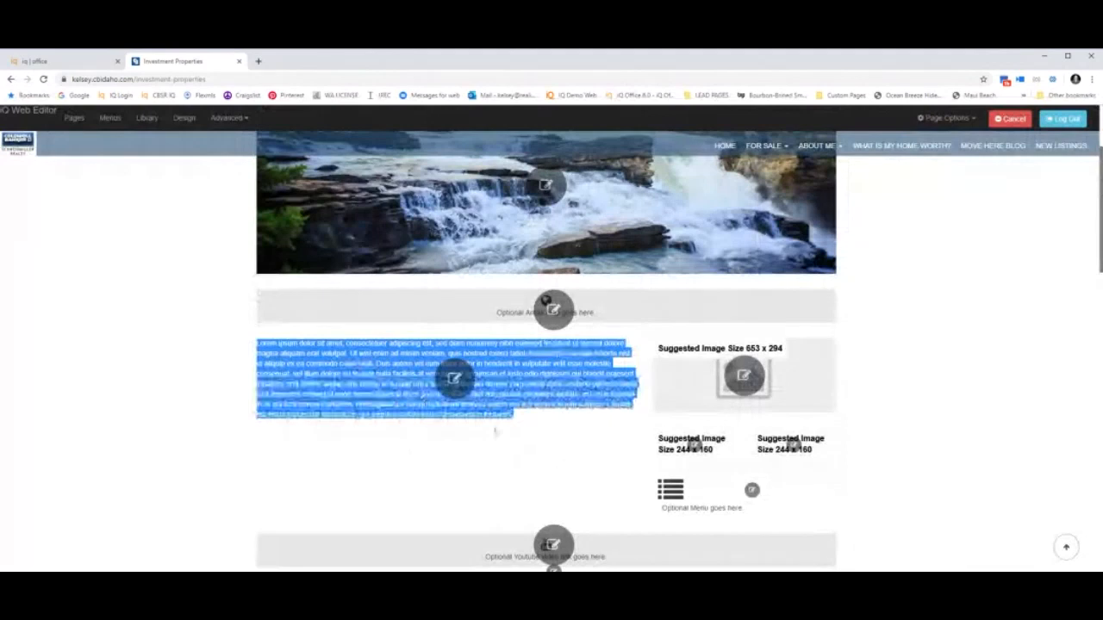
In sitemenu, delete the 'Make the investment' item under For Sale and confirm with OK.
{"action": "scroll", "coordinate": [496, 433], "scroll_direction": "up", "scroll_amount": 3}
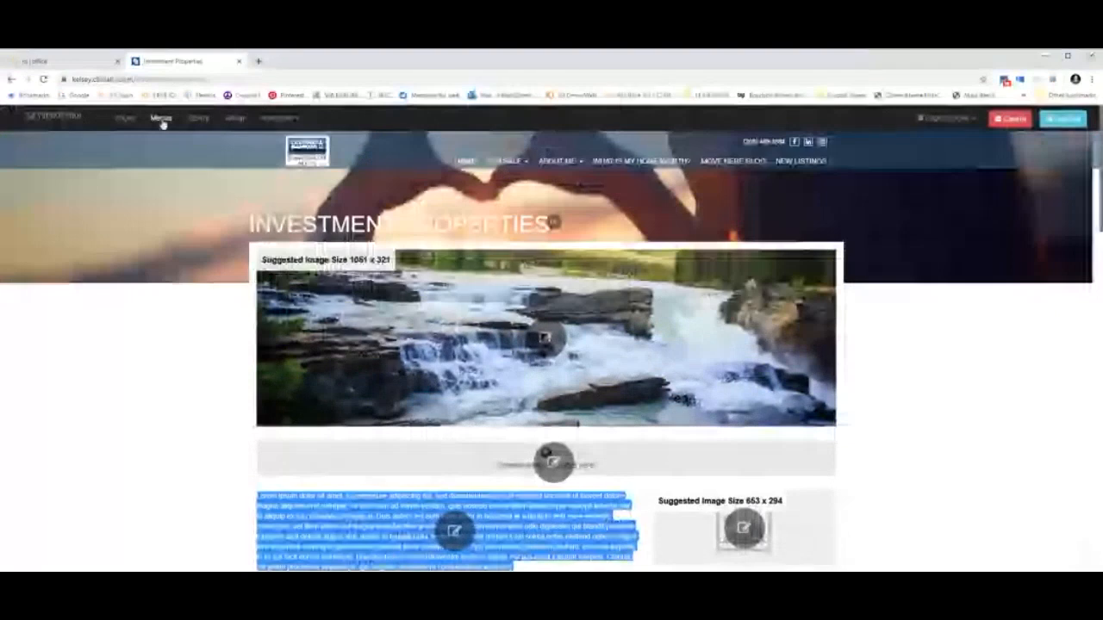
{"action": "left_click", "coordinate": [161, 119]}
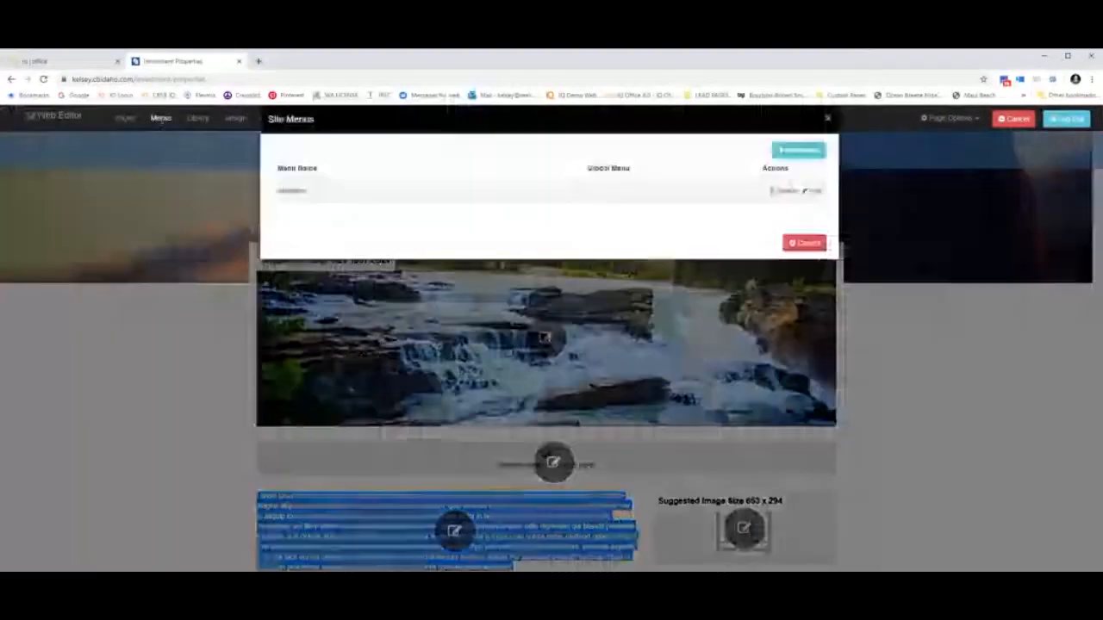
{"action": "left_click", "coordinate": [810, 191]}
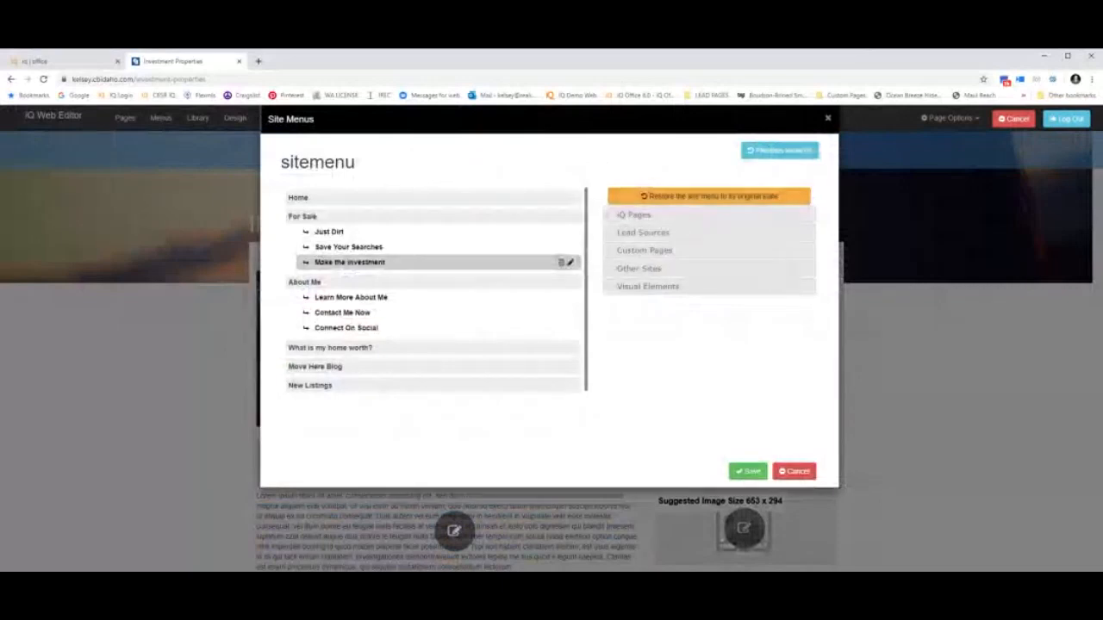
{"action": "left_click", "coordinate": [561, 262]}
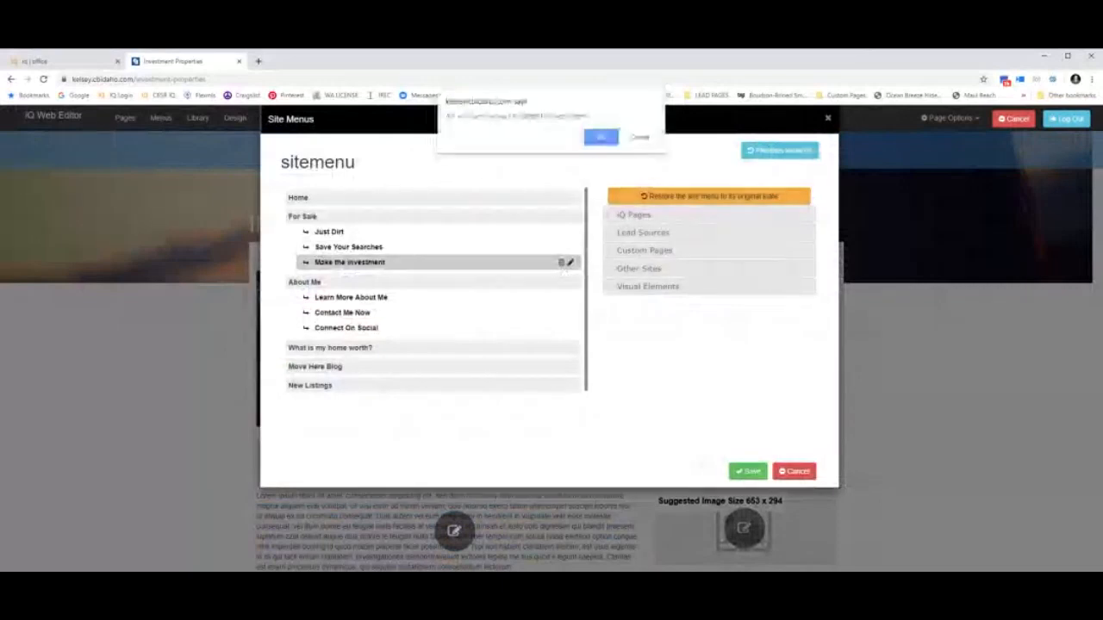
{"action": "left_click", "coordinate": [601, 137]}
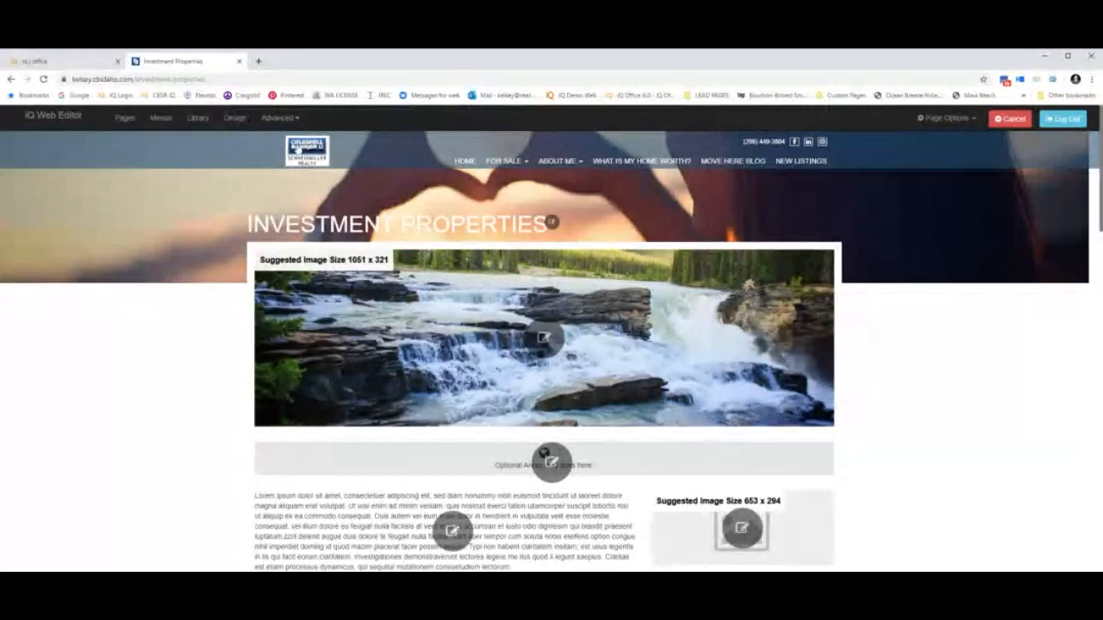
Open the Google Analytics tracking settings and reveal the help on finding the tracking ID.
{"action": "left_click", "coordinate": [284, 121]}
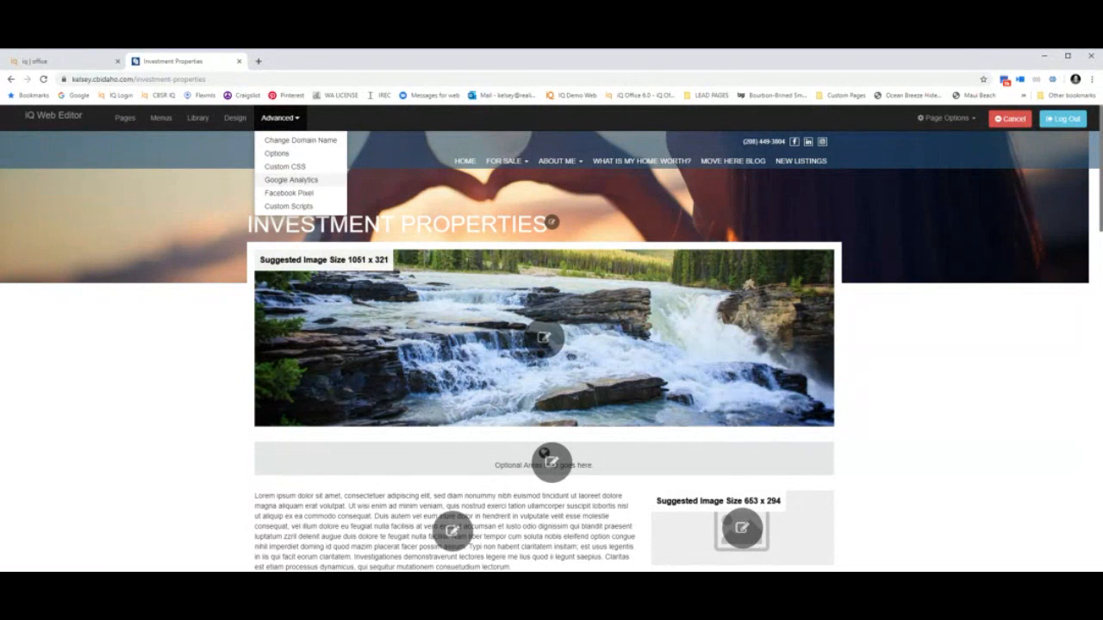
{"action": "left_click", "coordinate": [284, 183]}
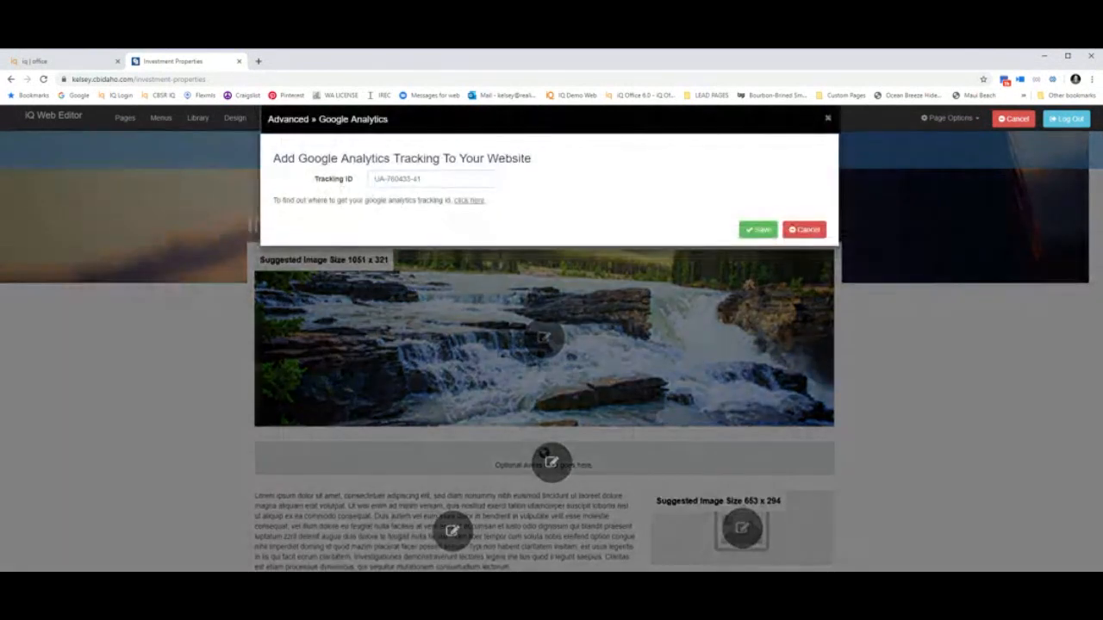
{"action": "left_click", "coordinate": [804, 229]}
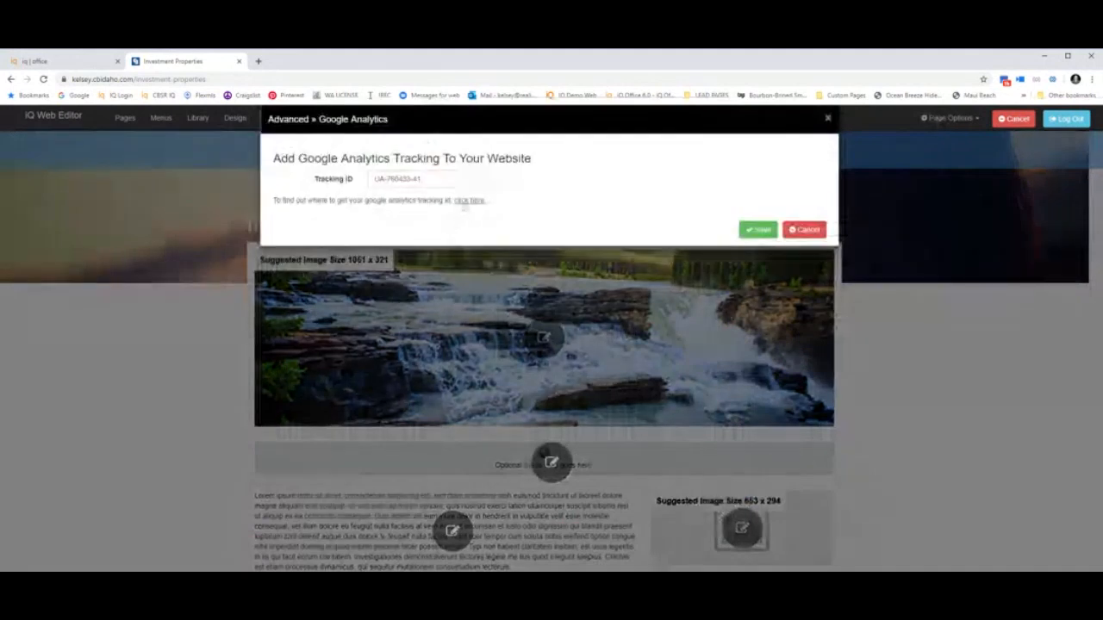
{"action": "left_click", "coordinate": [465, 203]}
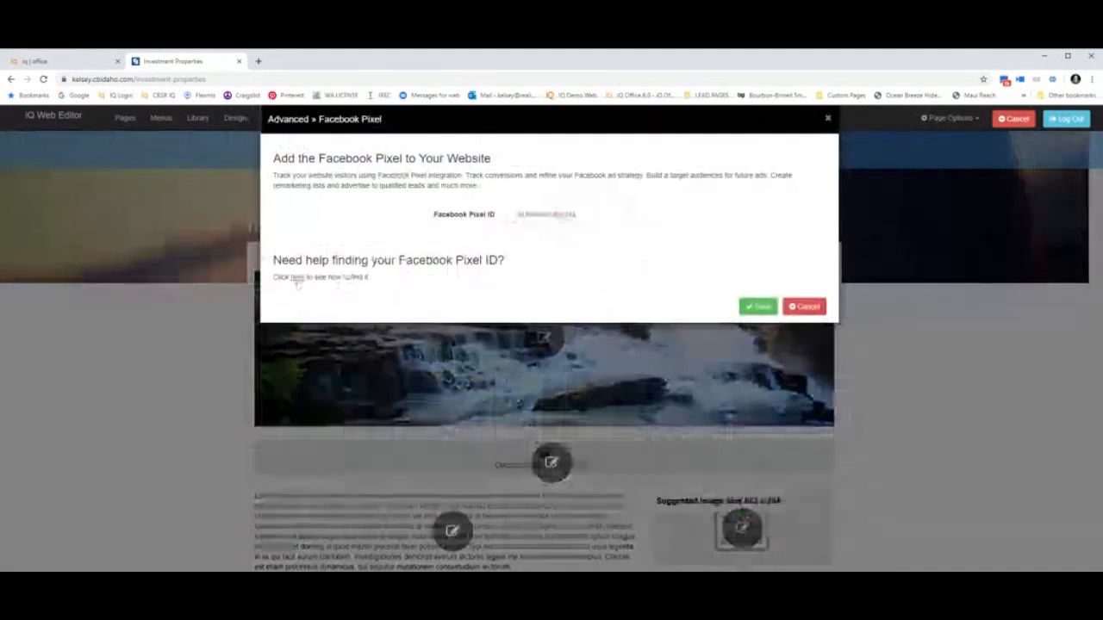
Reveal the Facebook Pixel ID help, then cancel the Facebook Pixel settings unsaved.
{"action": "left_click", "coordinate": [295, 277]}
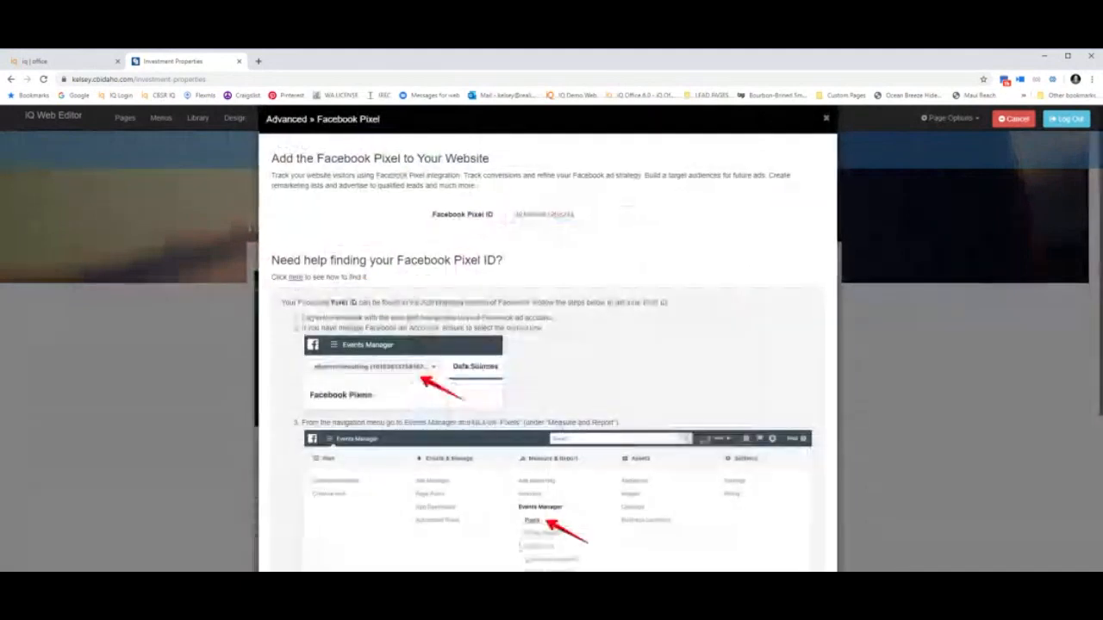
{"action": "scroll", "coordinate": [520, 546], "scroll_direction": "down", "scroll_amount": 3}
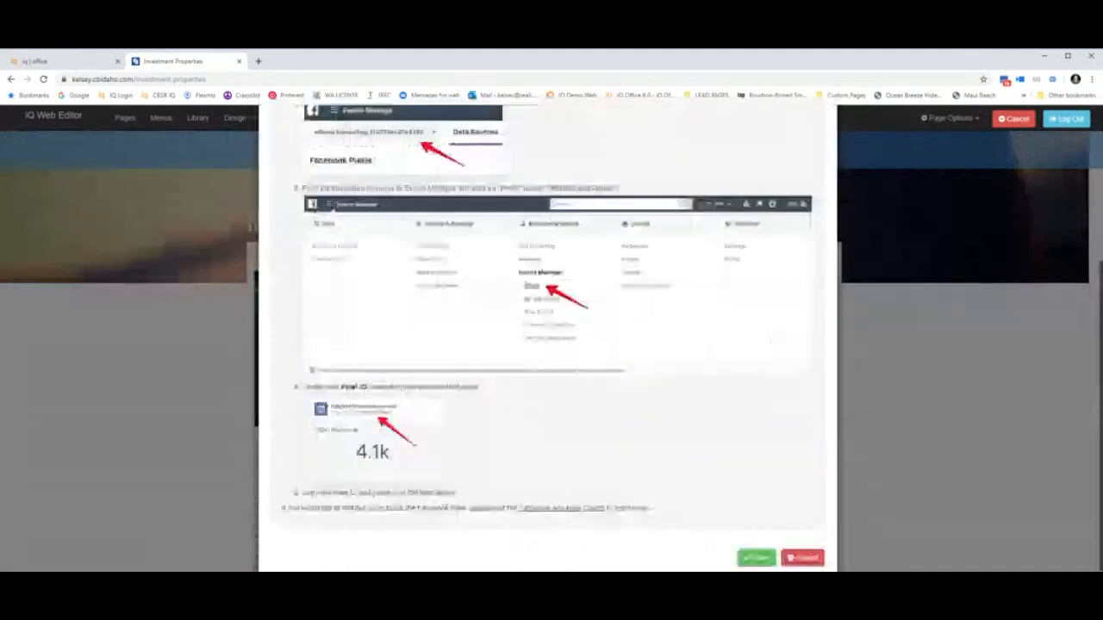
{"action": "left_click", "coordinate": [808, 560]}
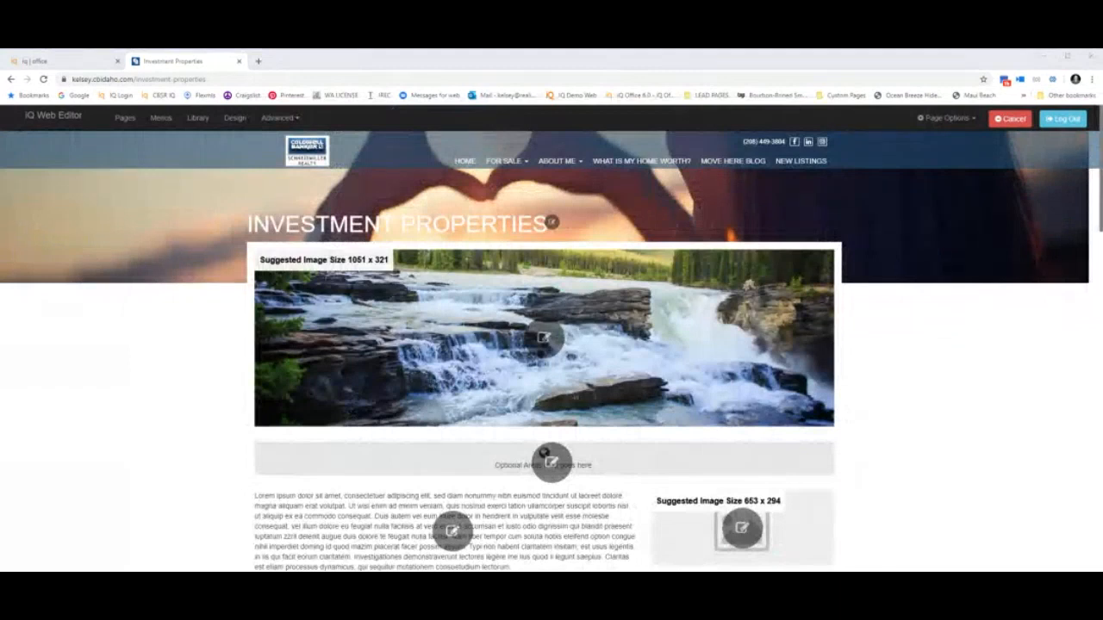
Go from the Investment Properties page to the site's home page via HOME.
{"action": "left_click", "coordinate": [468, 172]}
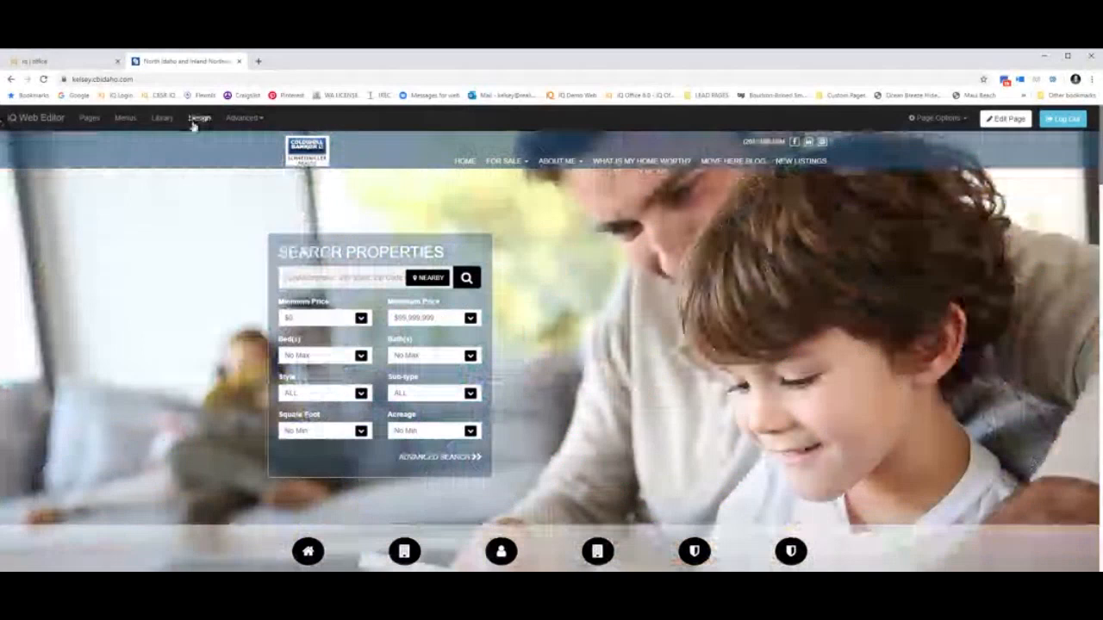
Preview the site in the Design HAUS template, scroll through it, then open a new browser tab.
{"action": "left_click", "coordinate": [196, 122]}
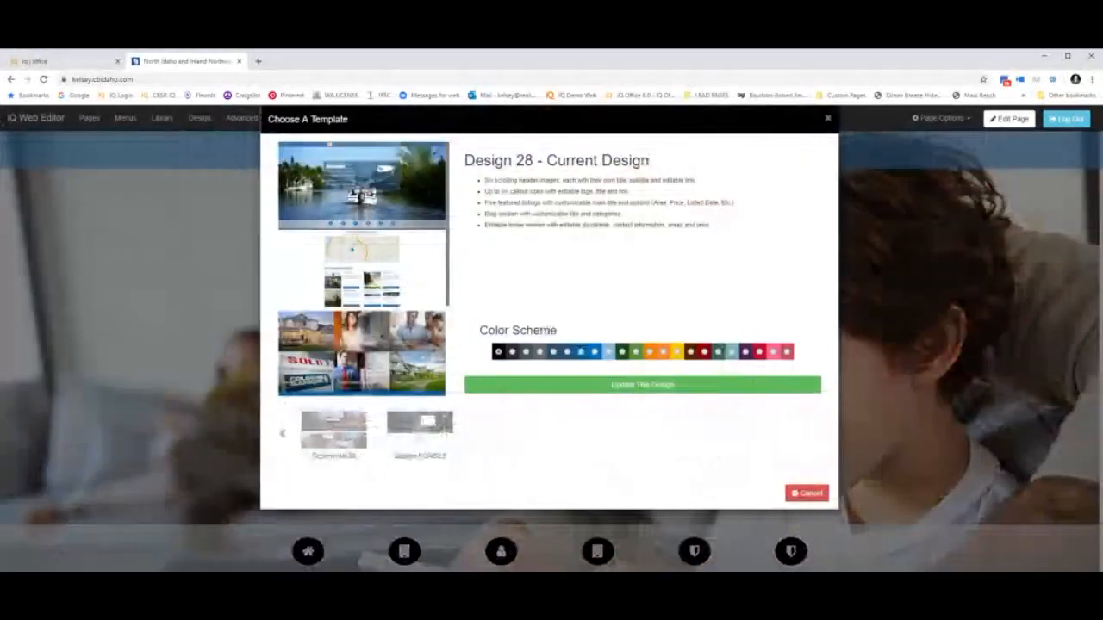
{"action": "left_click", "coordinate": [442, 426]}
{"action": "left_click", "coordinate": [576, 385]}
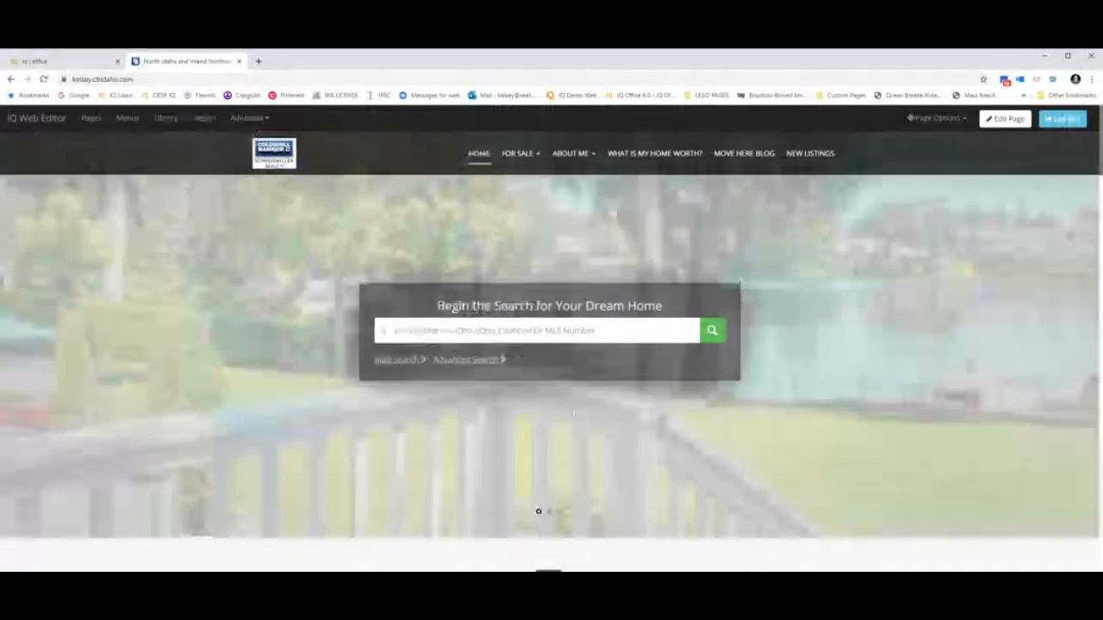
{"action": "scroll", "coordinate": [551, 345], "scroll_direction": "down", "scroll_amount": 2}
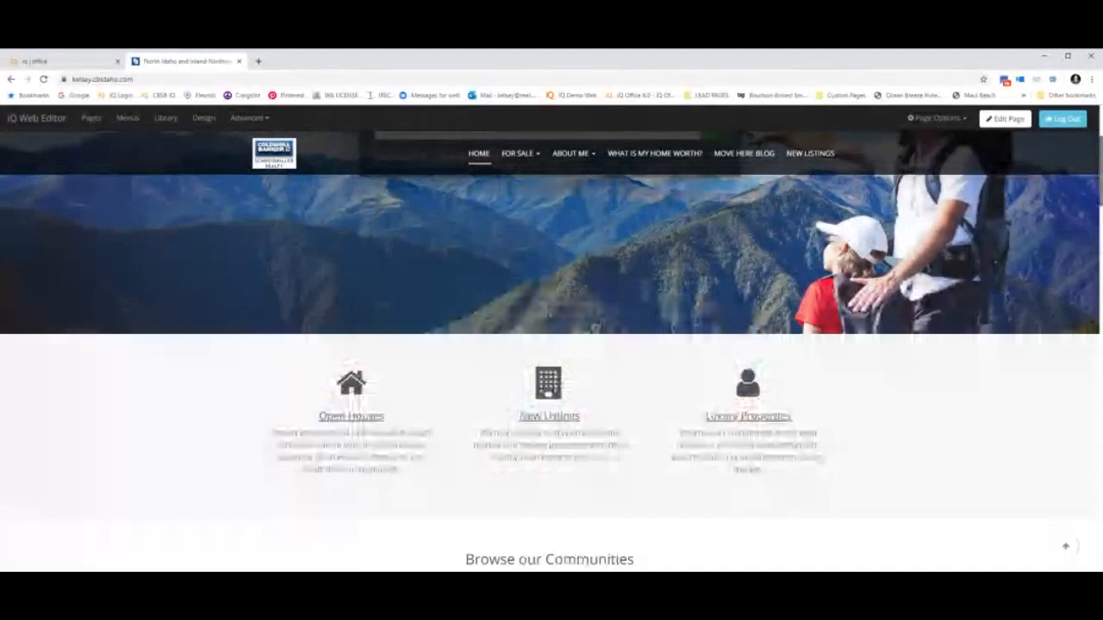
{"action": "scroll", "coordinate": [551, 344], "scroll_direction": "down", "scroll_amount": 4}
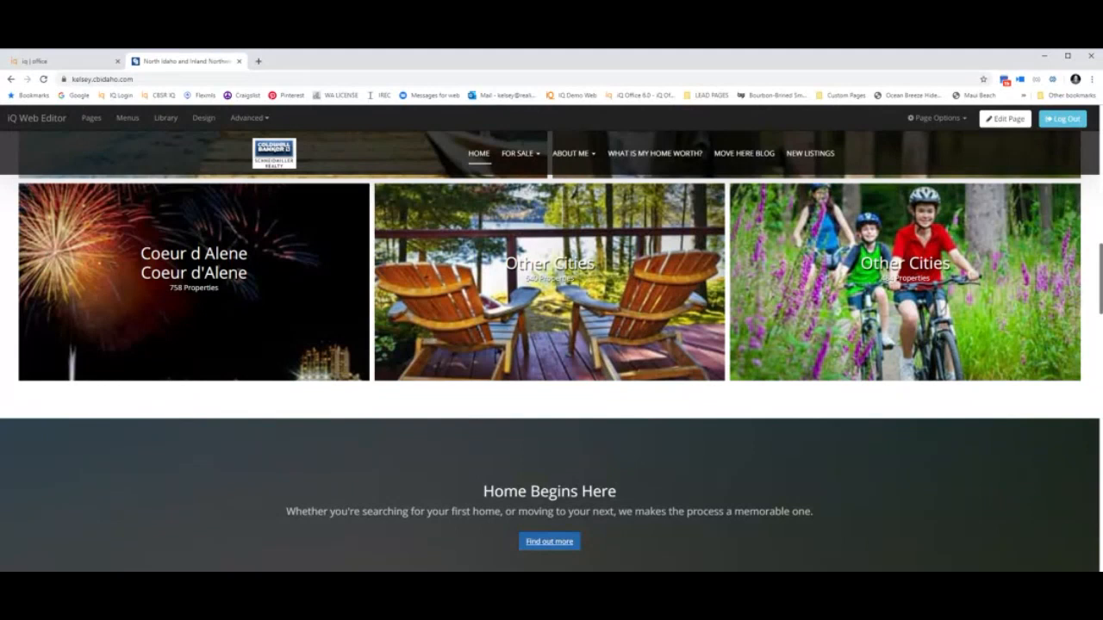
{"action": "scroll", "coordinate": [723, 269], "scroll_direction": "up", "scroll_amount": 4}
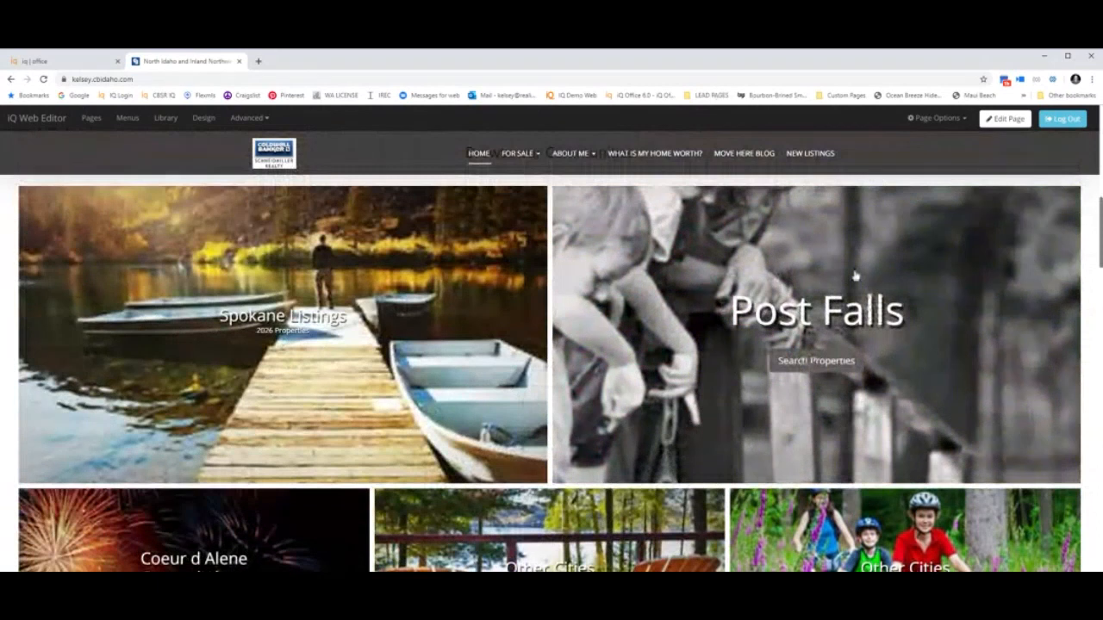
{"action": "left_click", "coordinate": [258, 61]}
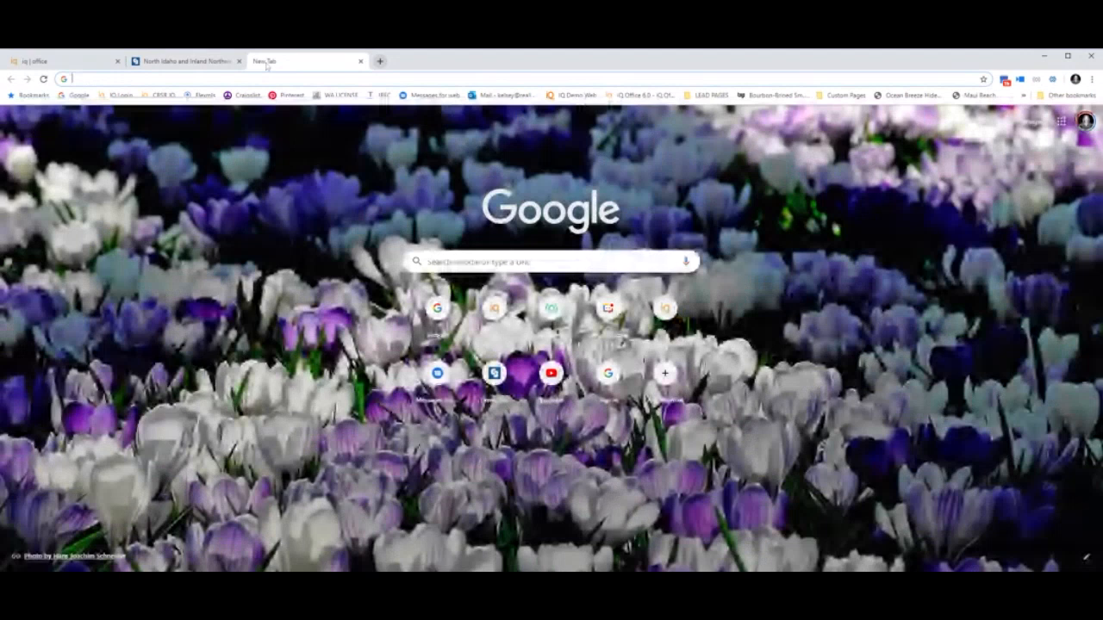
Go to facebook.com, open the realistiq users group, then clear the address bar.
{"action": "type", "text": "fa"}
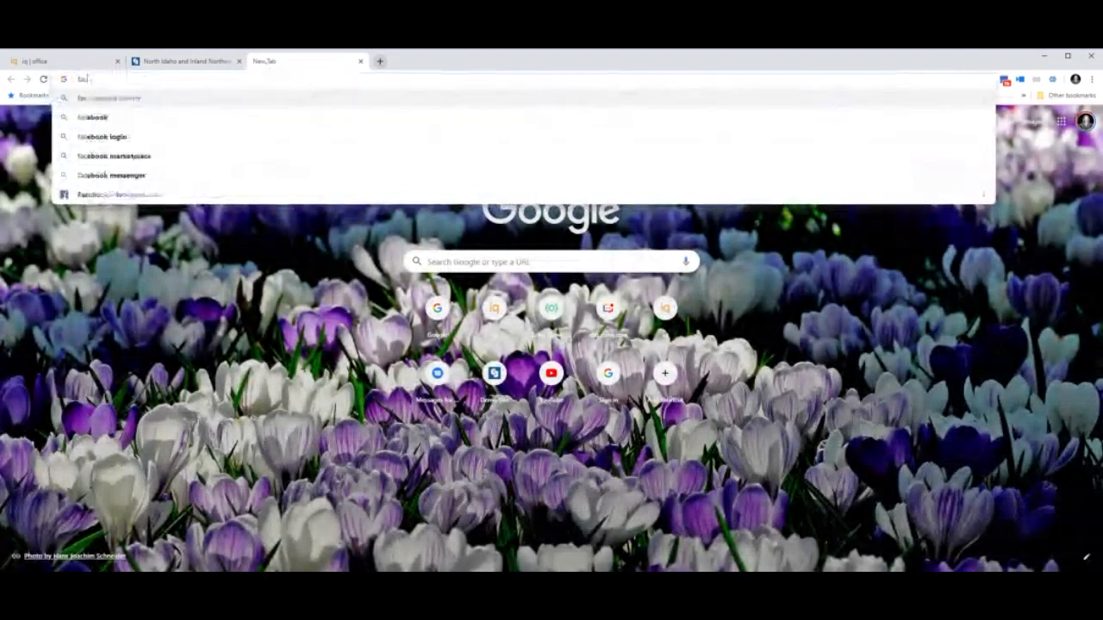
{"action": "type", "text": "cebook.co"}
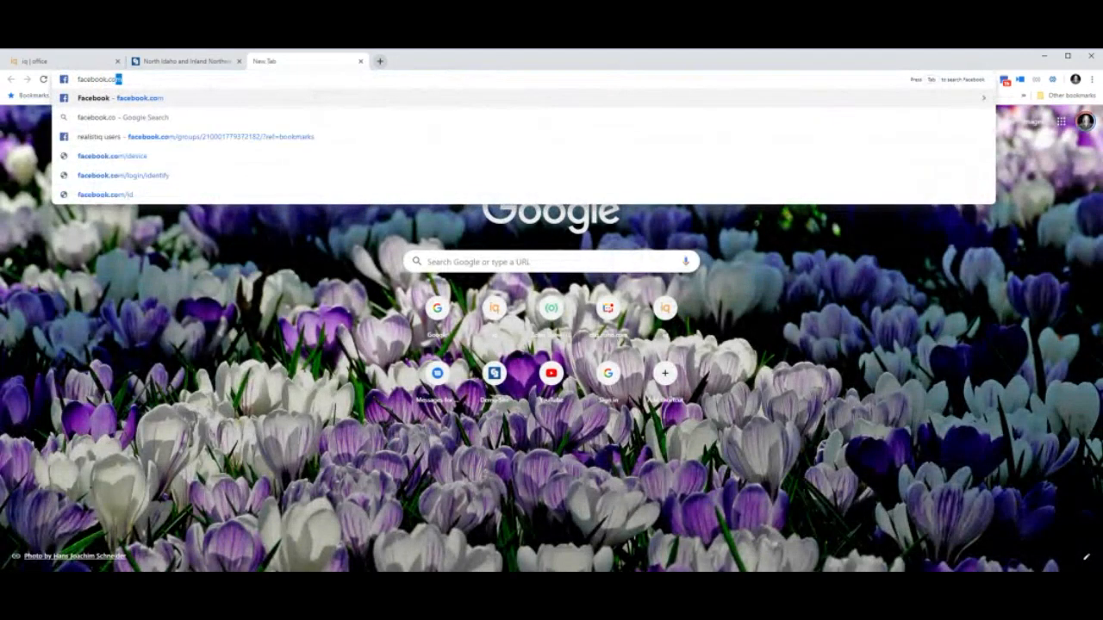
{"action": "type", "text": "m"}
{"action": "key", "text": "Return"}
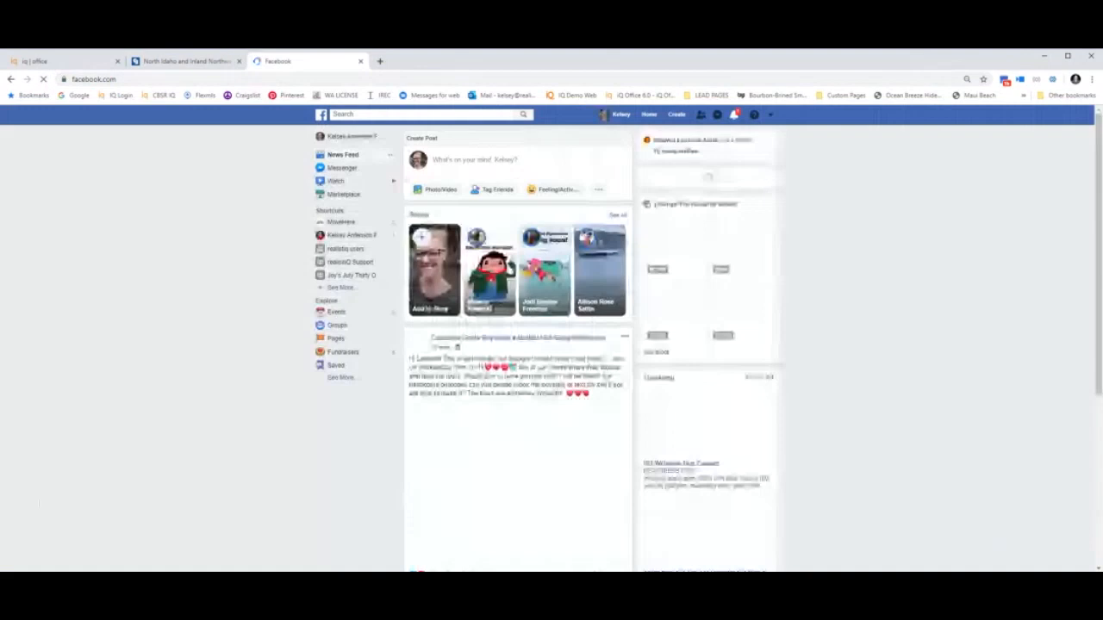
{"action": "left_click", "coordinate": [345, 249]}
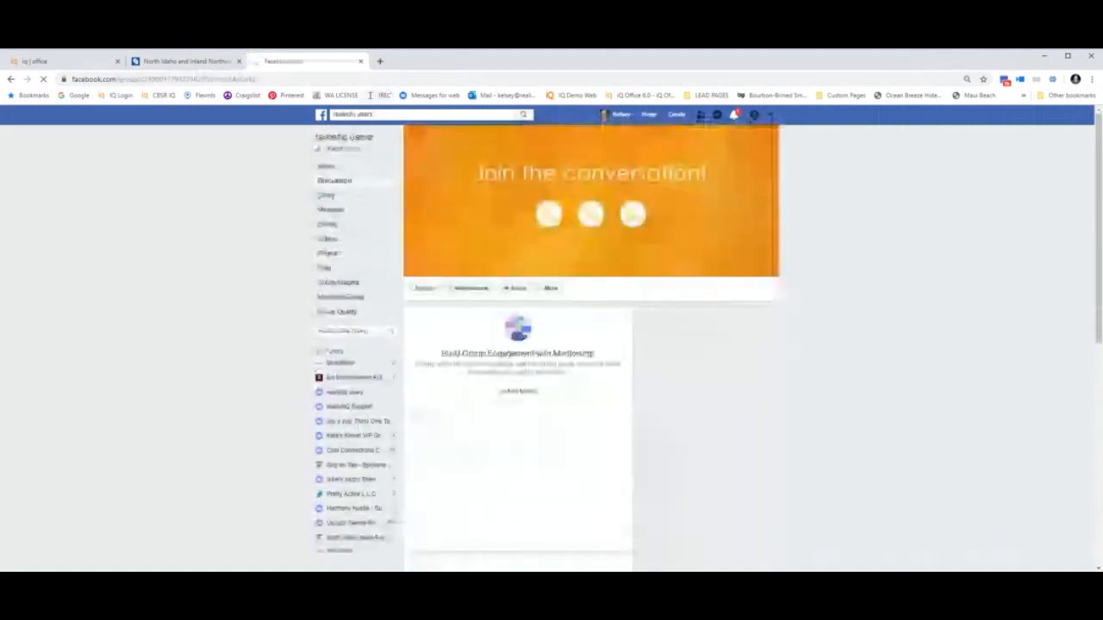
{"action": "left_click", "coordinate": [164, 79]}
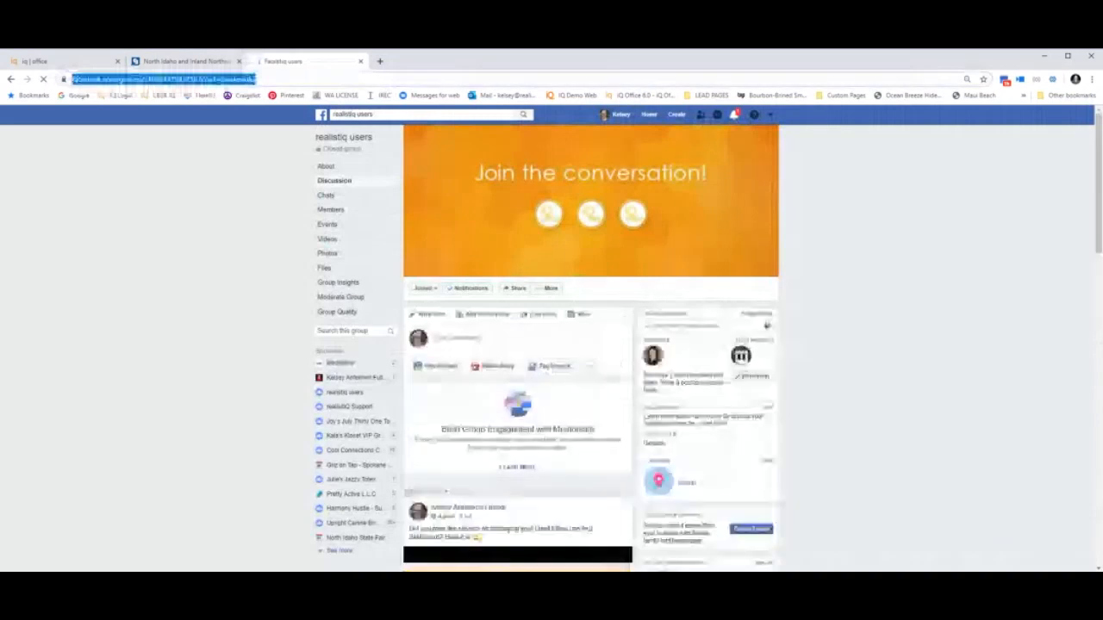
{"action": "key", "text": "BackSpace"}
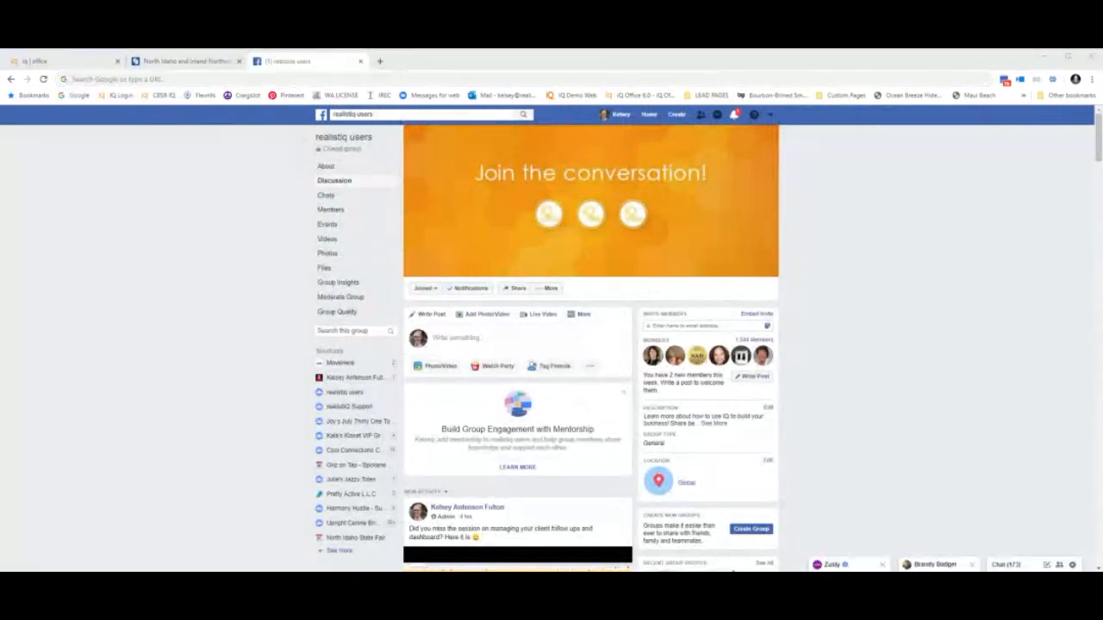
{"action": "left_click", "coordinate": [119, 79]}
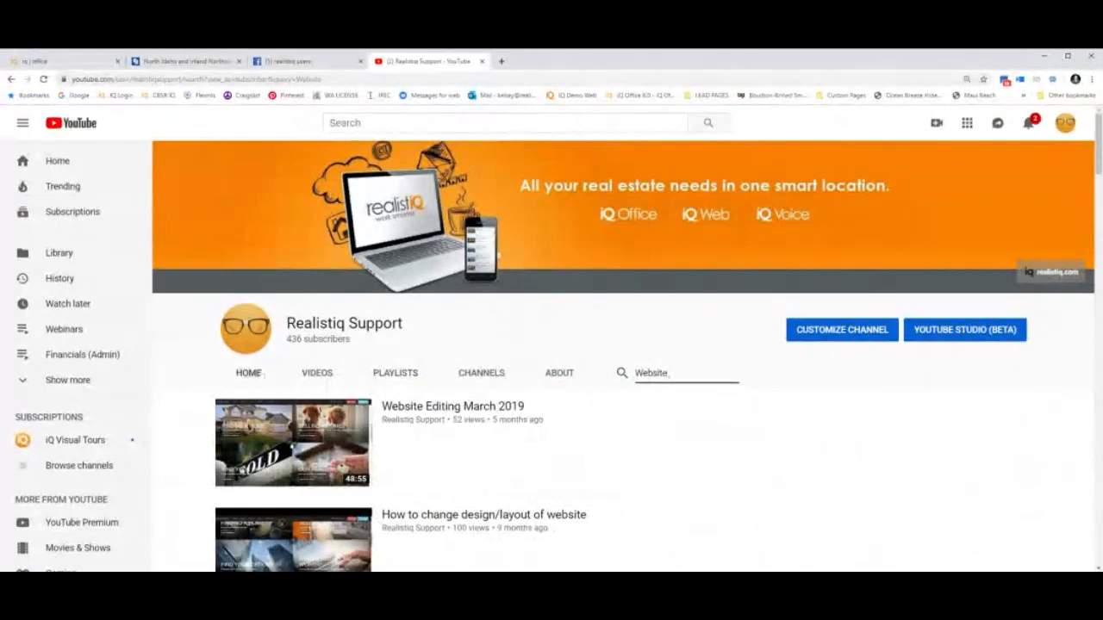
Return to the Realistiq Support channel home, cut its web address, and open a new tab.
{"action": "left_click", "coordinate": [248, 373]}
{"action": "left_click", "coordinate": [285, 79]}
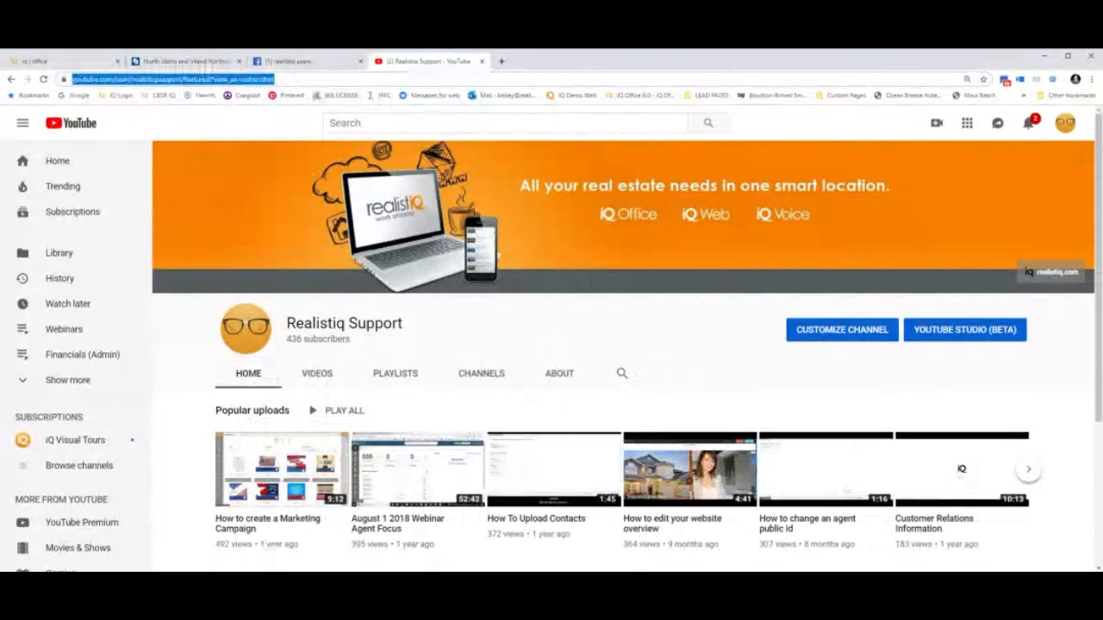
{"action": "key", "text": "ctrl+x"}
{"action": "left_click", "coordinate": [832, 375]}
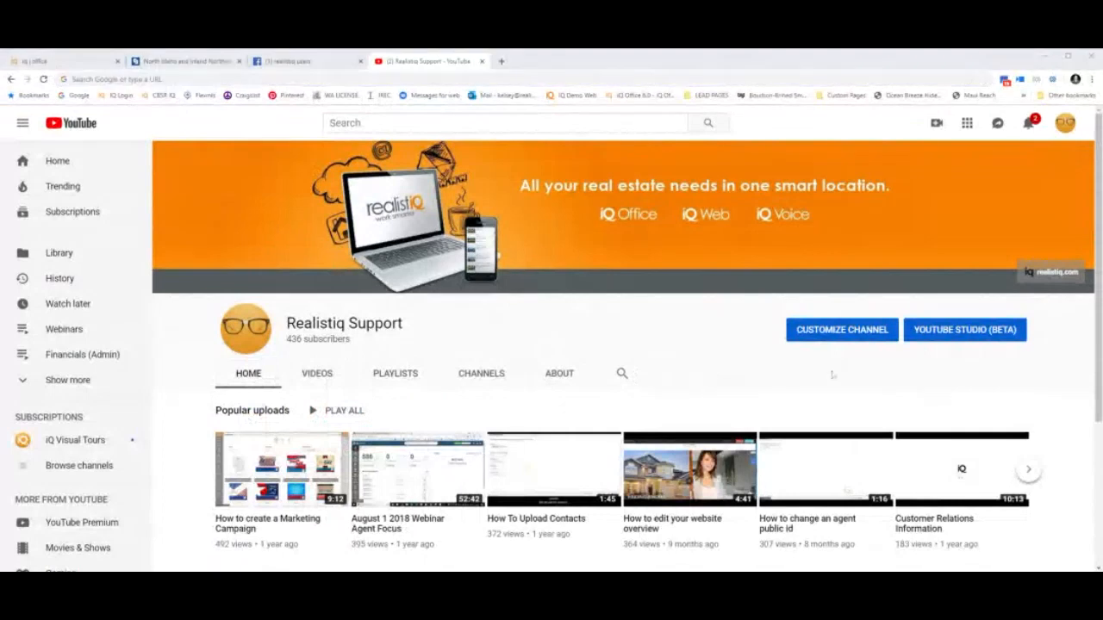
{"action": "left_click", "coordinate": [502, 61]}
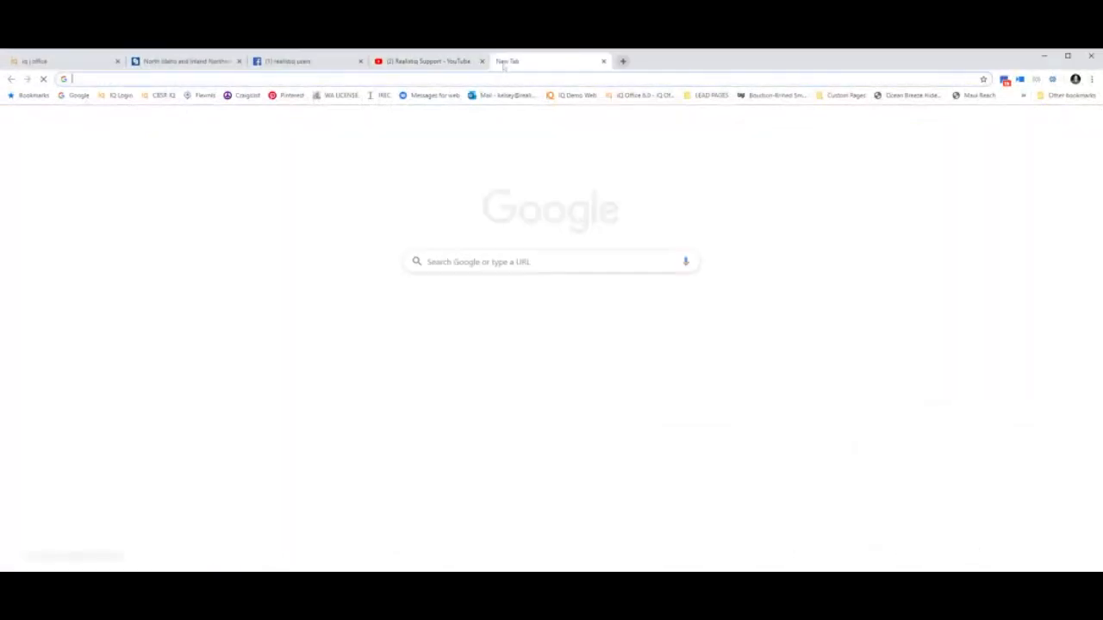
Load the realistIQ Zoho ShowTime page from the pasted URL and scroll its upcoming sessions.
{"action": "key", "text": "ctrl+v"}
{"action": "key", "text": "Return"}
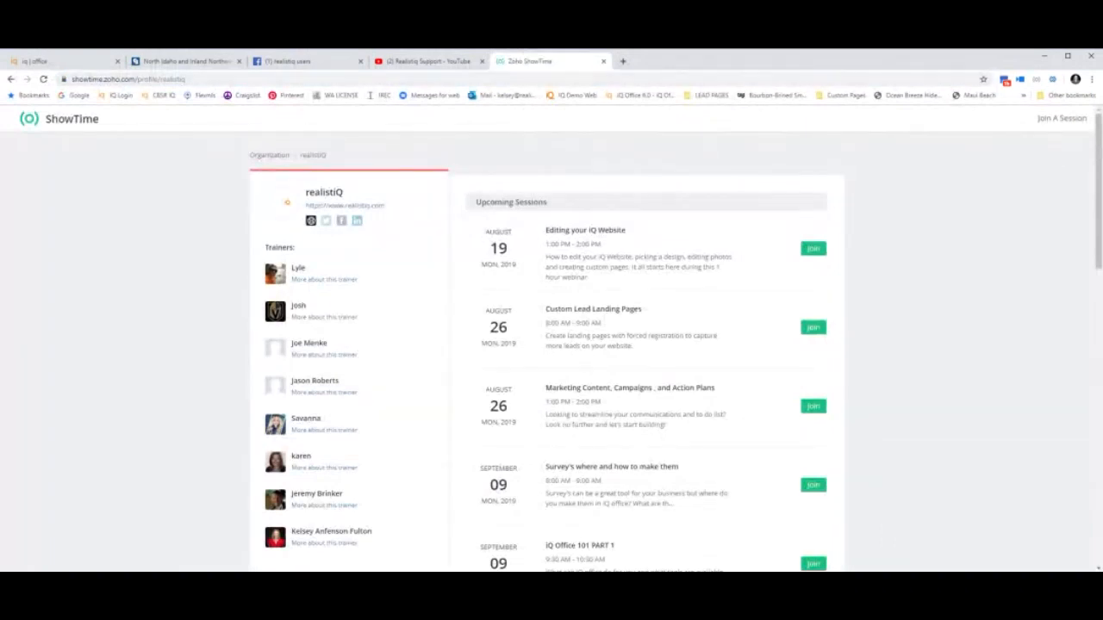
{"action": "left_click", "coordinate": [129, 80]}
{"action": "key", "text": "BackSpace"}
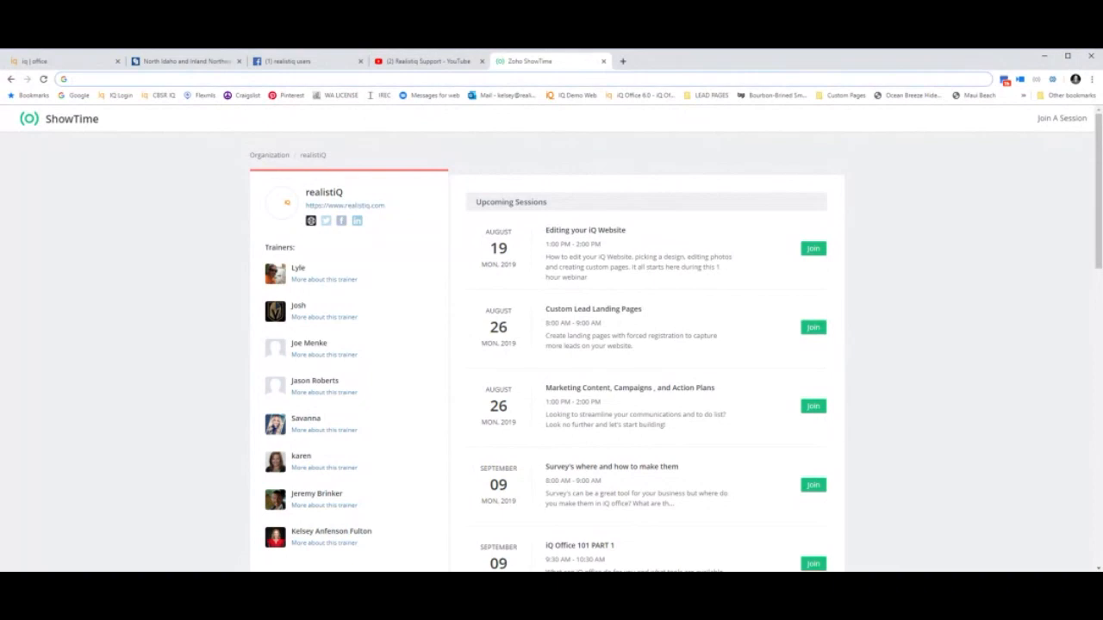
{"action": "left_click", "coordinate": [1024, 414]}
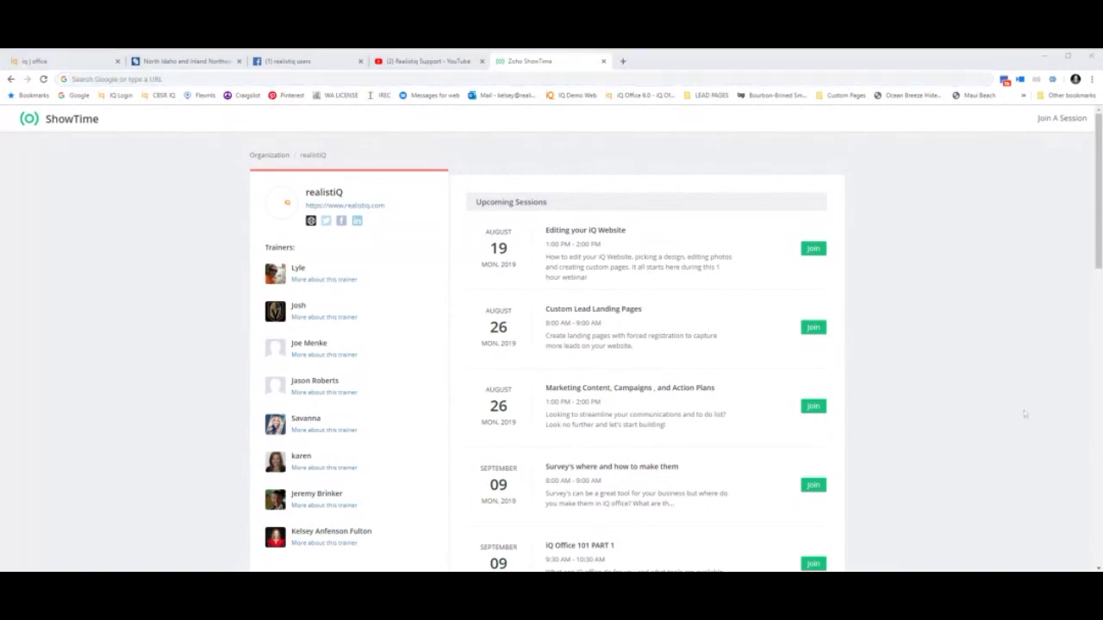
{"action": "scroll", "coordinate": [1024, 413], "scroll_direction": "down", "scroll_amount": 5}
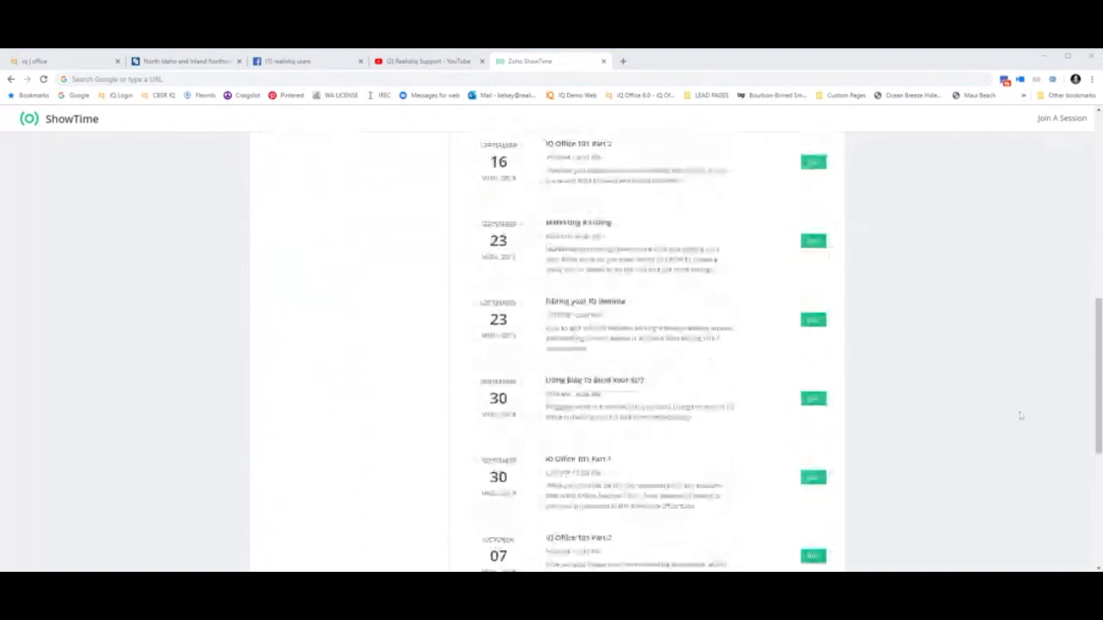
{"action": "scroll", "coordinate": [1020, 416], "scroll_direction": "up", "scroll_amount": 6}
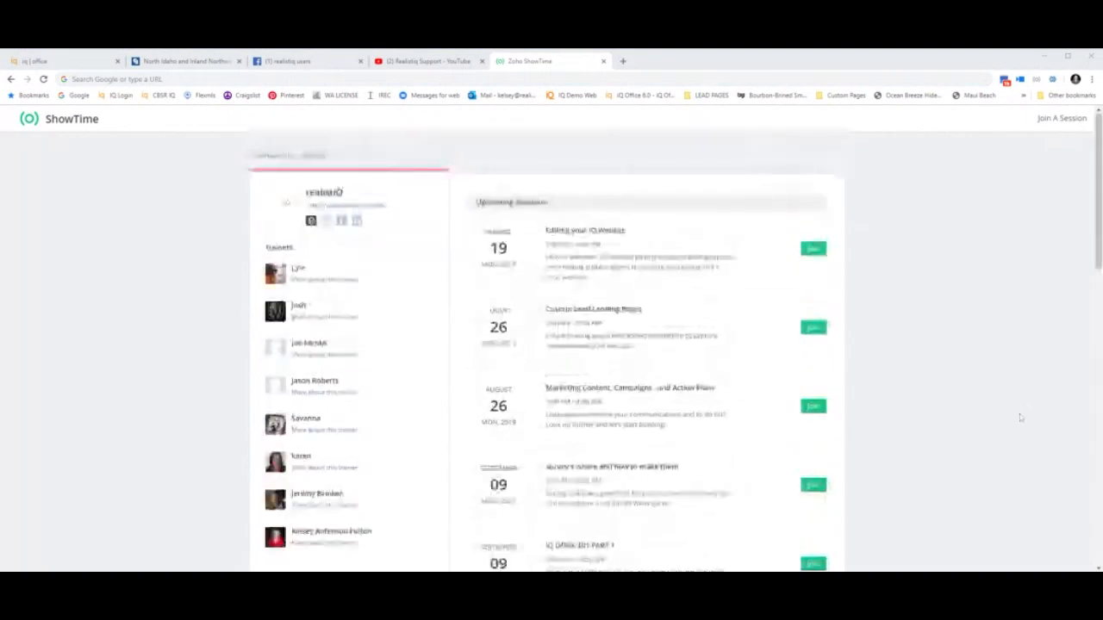